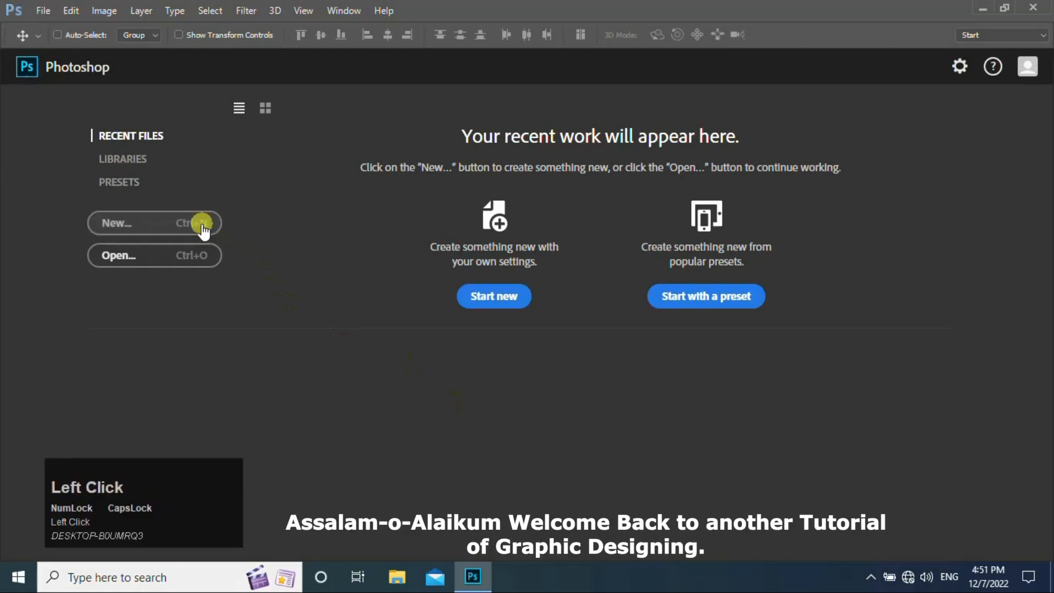
# Create a new 1000 × 1000 pixel, 300 ppi RGB document with a white background, named "Water Splash in Bulb"
pyautogui.write('Water')
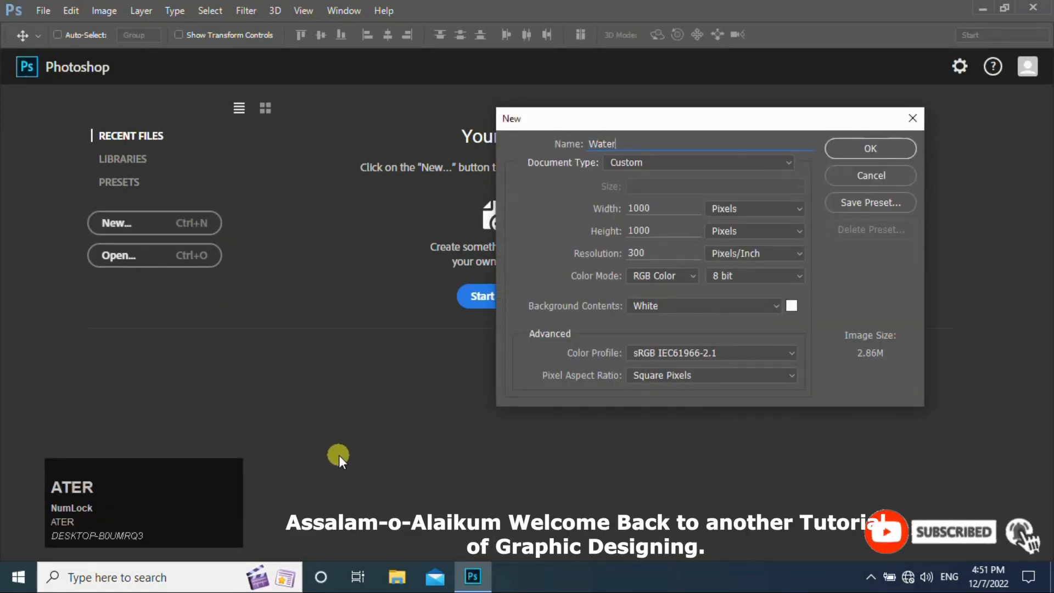
pyautogui.press('capslock')
pyautogui.write('S')
pyautogui.press('capslock')
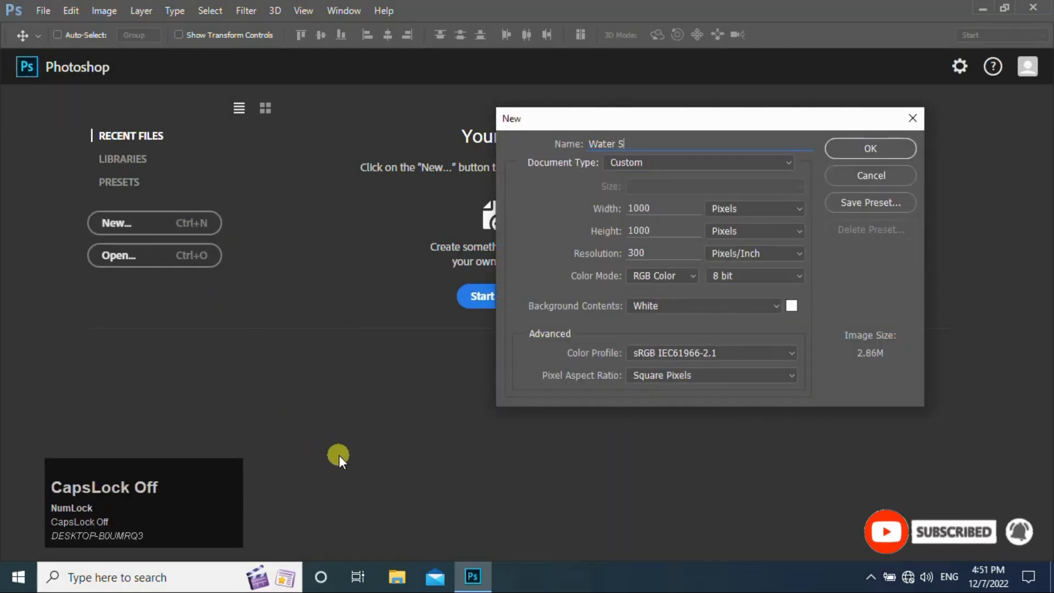
pyautogui.write('plas')
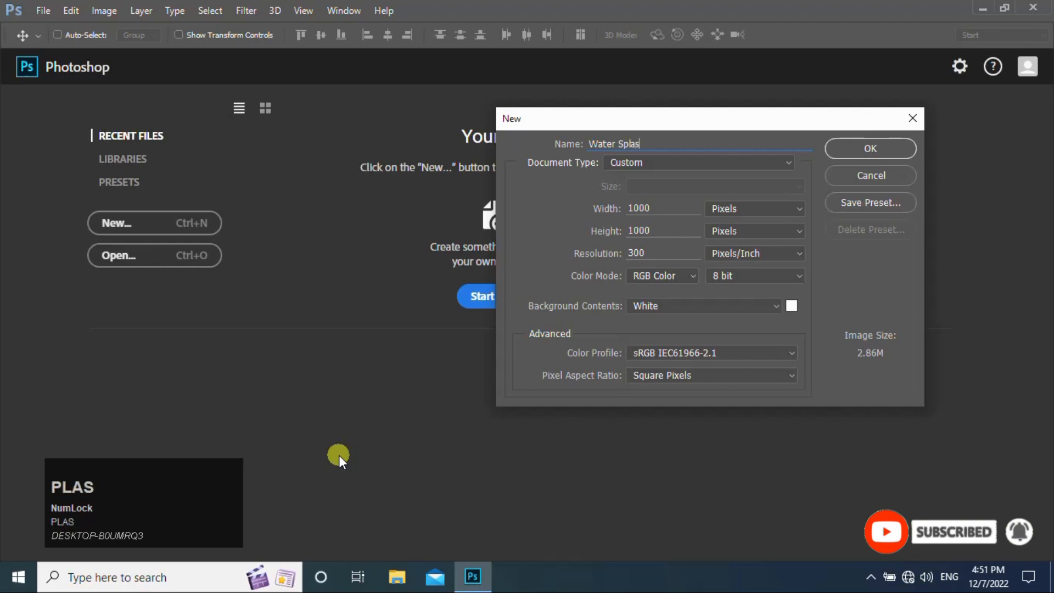
pyautogui.write('h')
pyautogui.press('capslock')
pyautogui.press('capslock')
pyautogui.write('in')
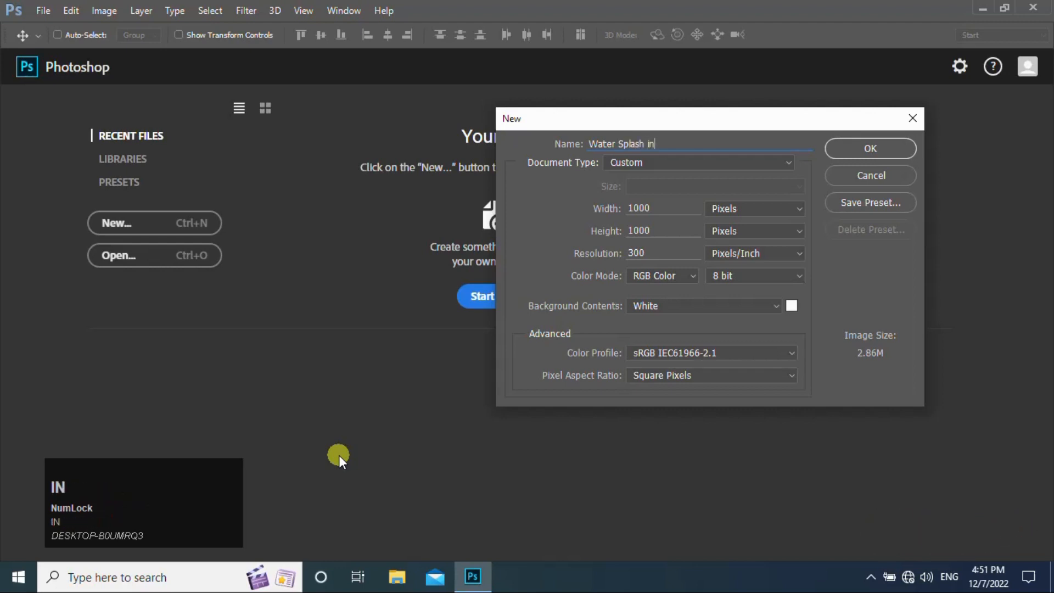
pyautogui.press('capslock')
pyautogui.write('B')
pyautogui.press('capslock')
pyautogui.write('ulb')
pyautogui.click(865, 148)
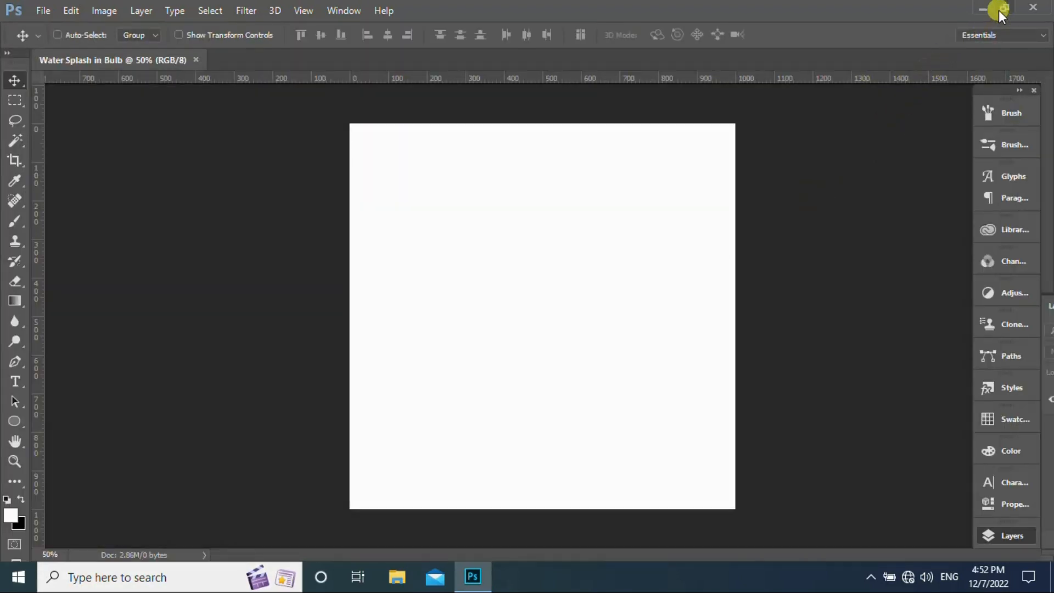
# Place the Bulb image from the desktop into the document, scaled to about 28% and positioned near the canvas centre
pyautogui.click(983, 7)
pyautogui.moveTo(254, 134); pyautogui.dragTo(275, 152)
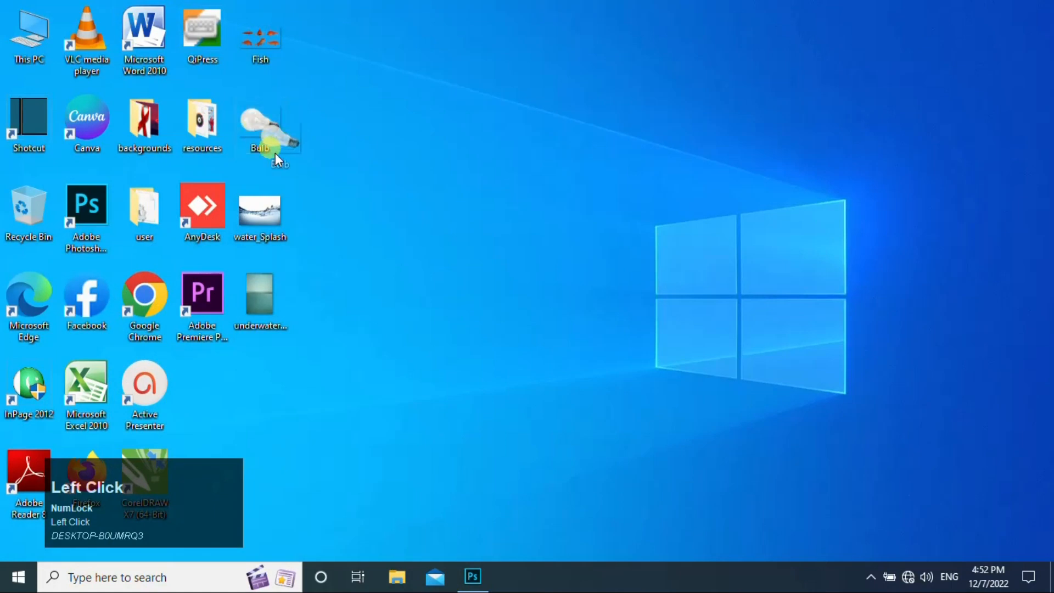
pyautogui.moveTo(396, 405); pyautogui.dragTo(529, 329)
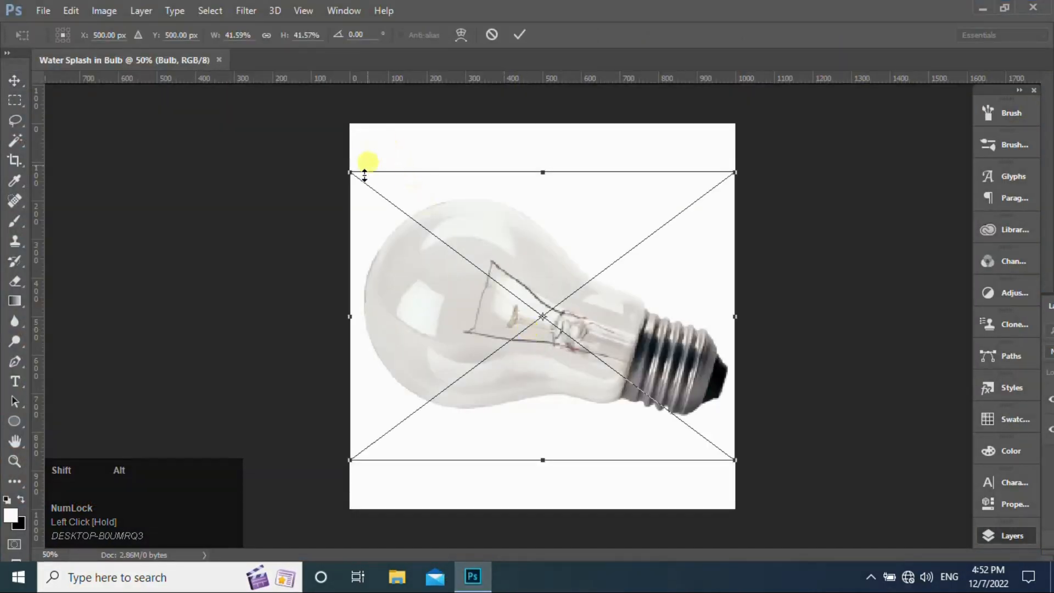
pyautogui.moveTo(352, 173); pyautogui.dragTo(416, 222)
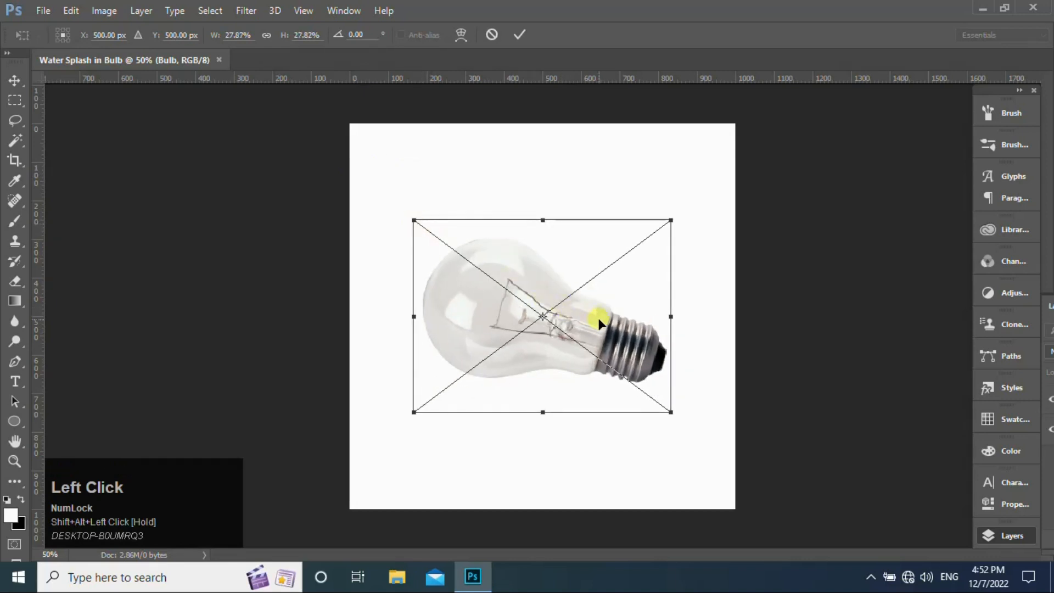
pyautogui.moveTo(600, 323); pyautogui.dragTo(608, 289)
pyautogui.click(519, 34)
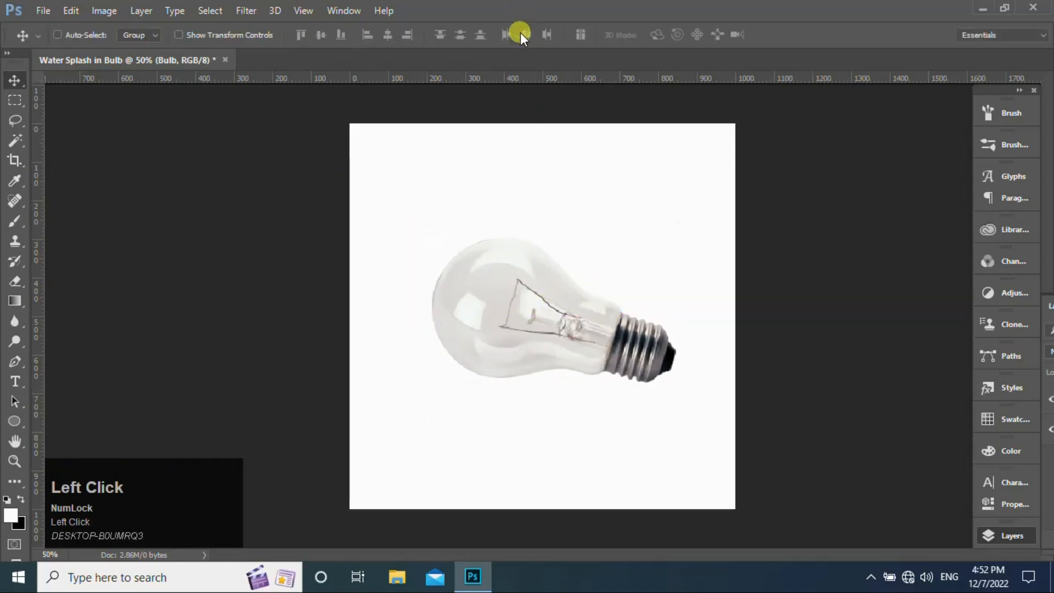
# Rasterize the Bulb layer
pyautogui.click(1015, 536)
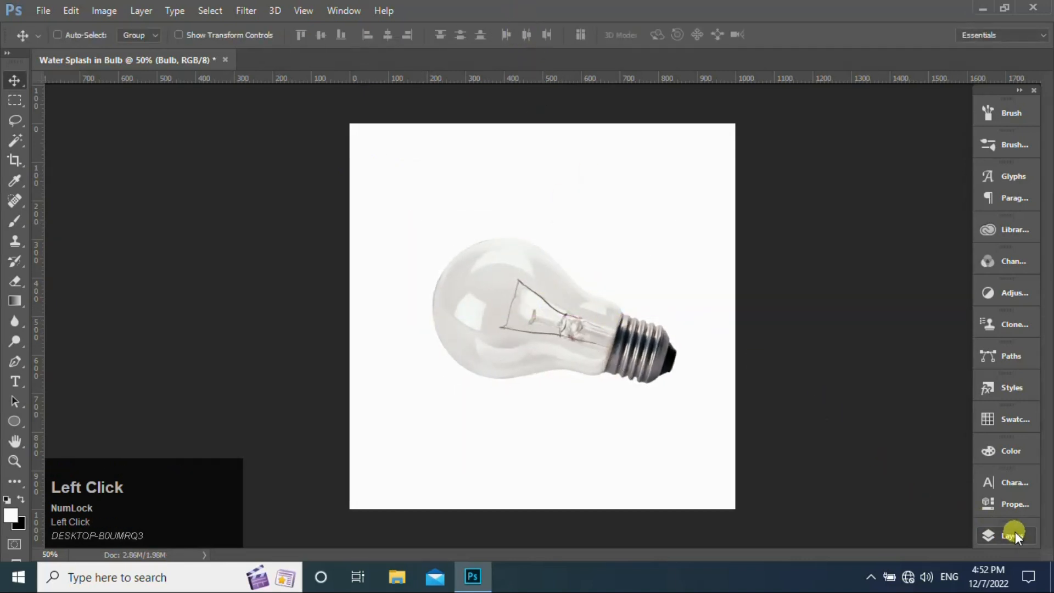
pyautogui.rightClick(919, 389)
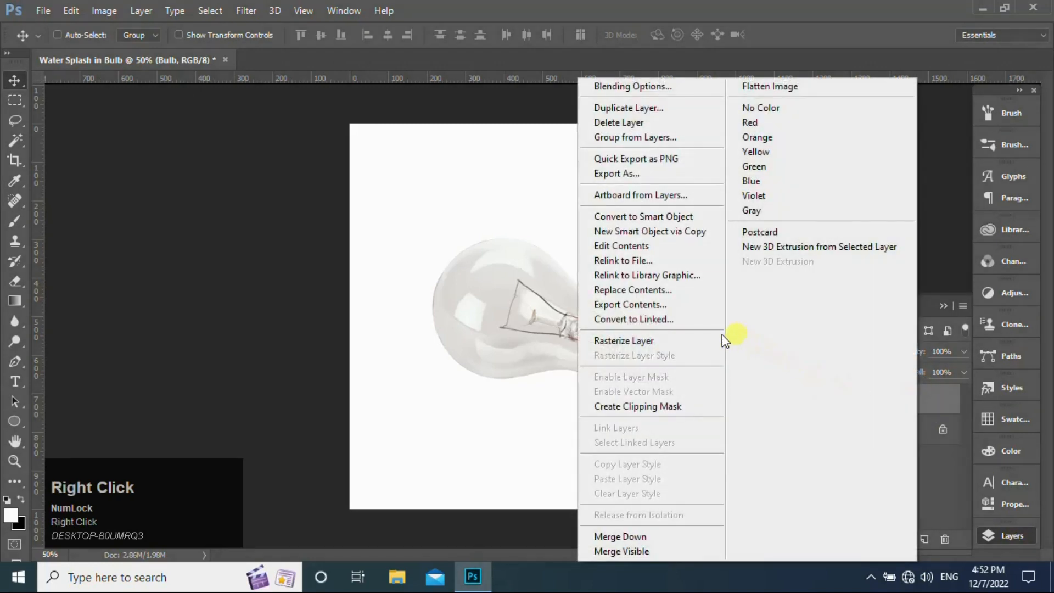
pyautogui.click(703, 340)
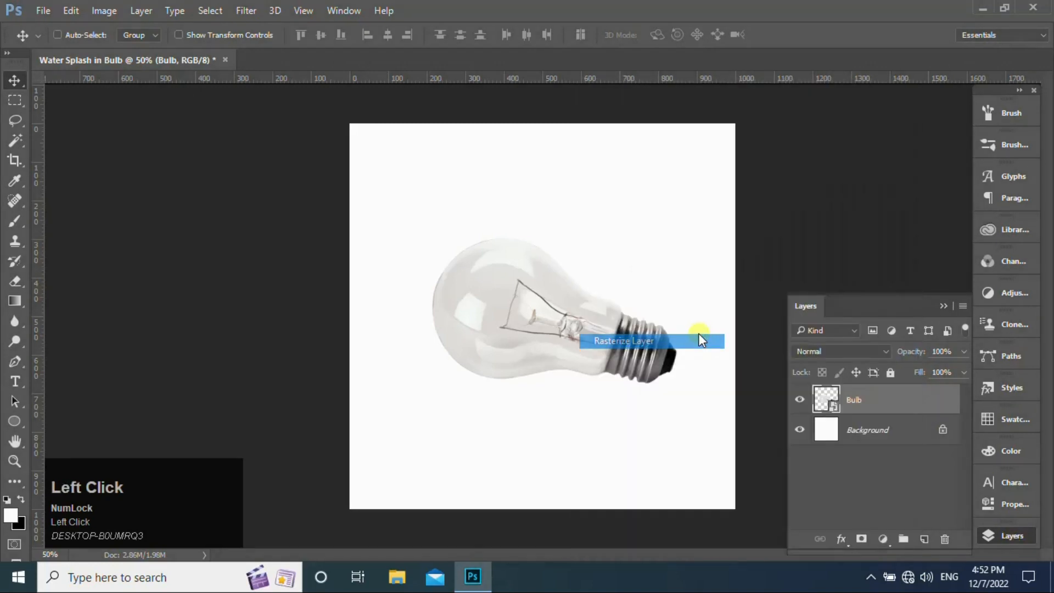
# Lasso the wide end of the filament inside the glass, replace it with a Content-Aware fill, and deselect
pyautogui.click(16, 121)
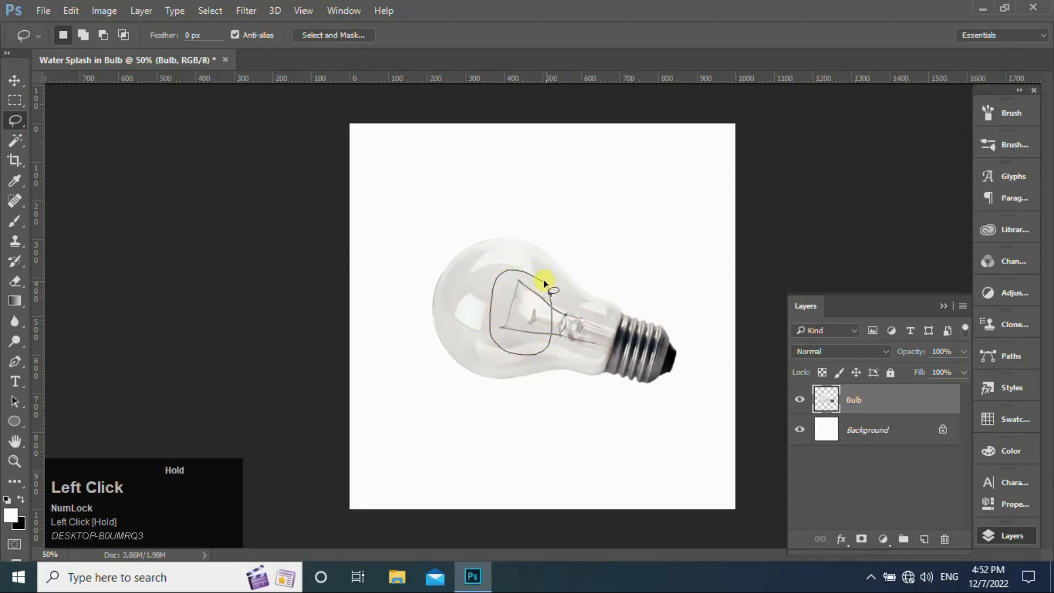
pyautogui.moveTo(546, 283); pyautogui.dragTo(541, 279)
pyautogui.click(69, 11)
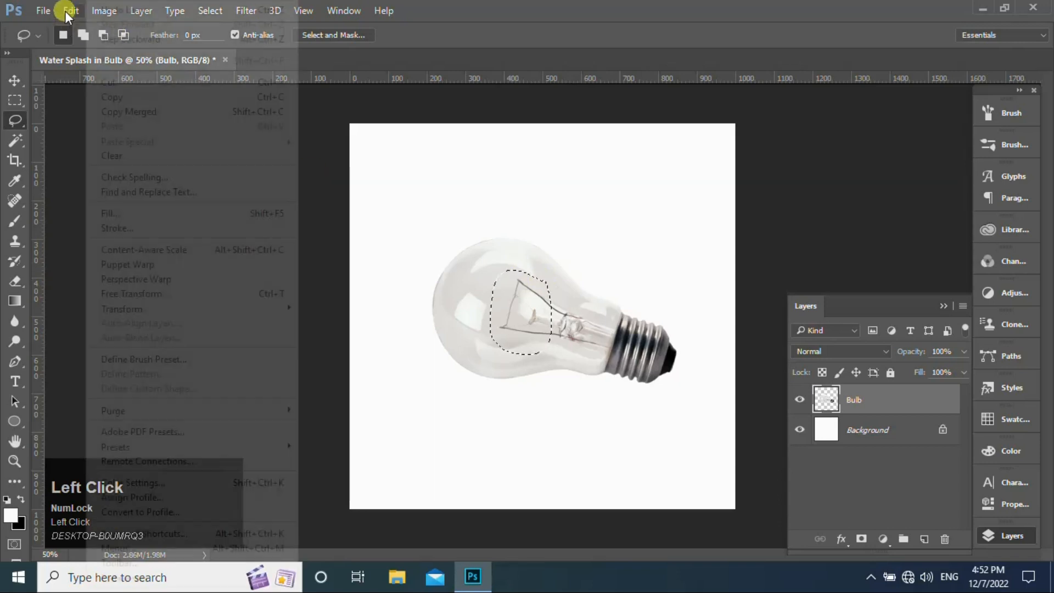
pyautogui.click(176, 213)
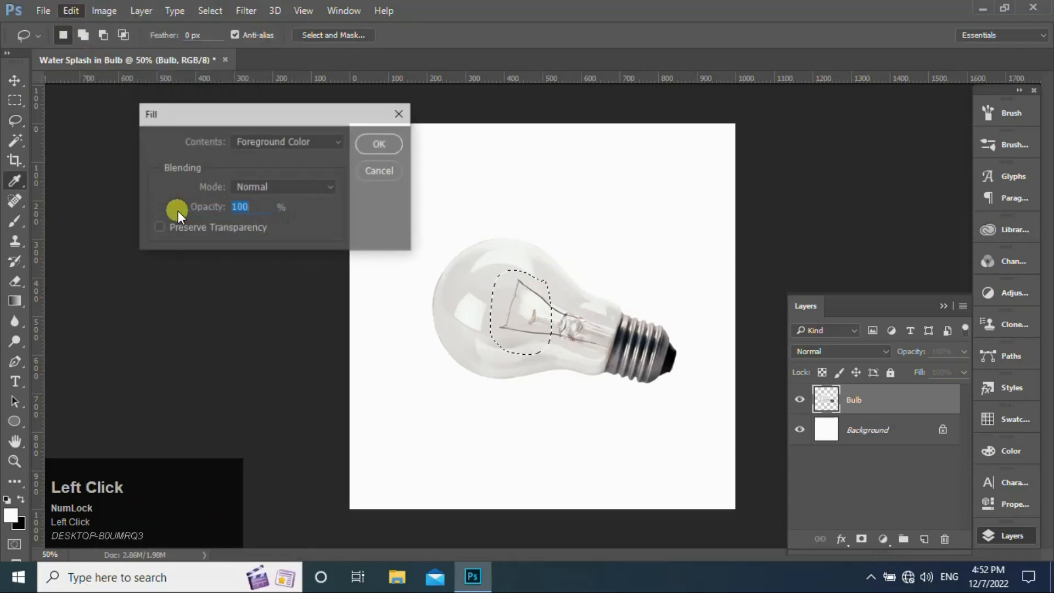
pyautogui.click(338, 144)
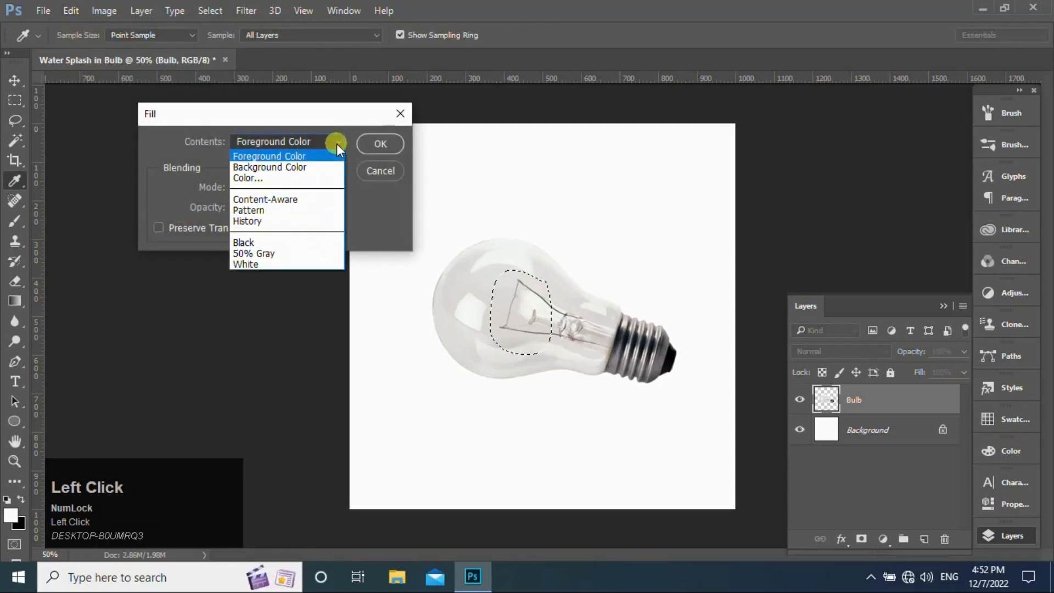
pyautogui.click(294, 198)
pyautogui.click(373, 148)
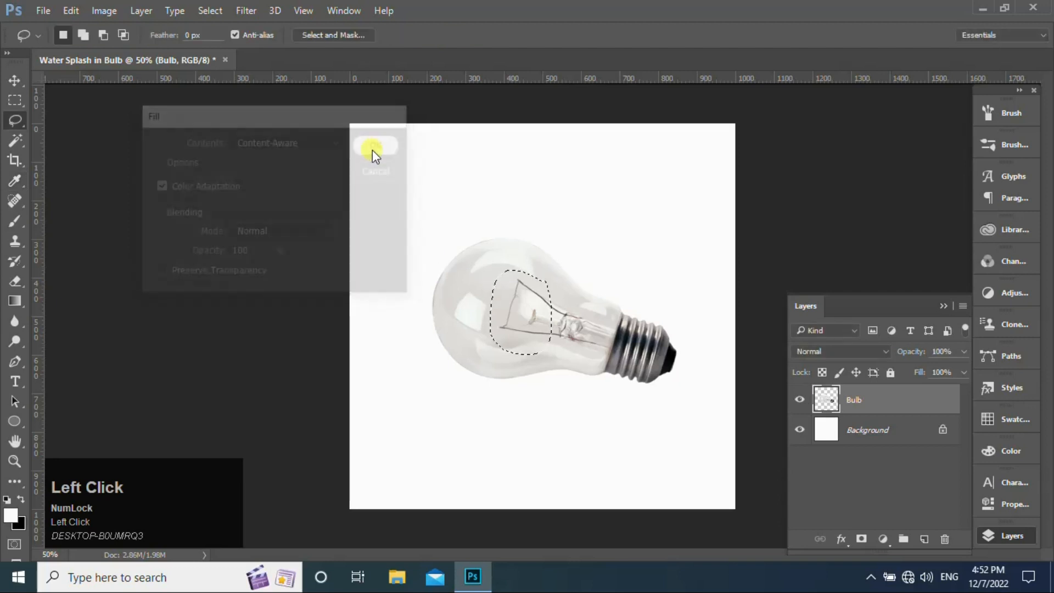
pyautogui.hotkey('ctrl', 'd')
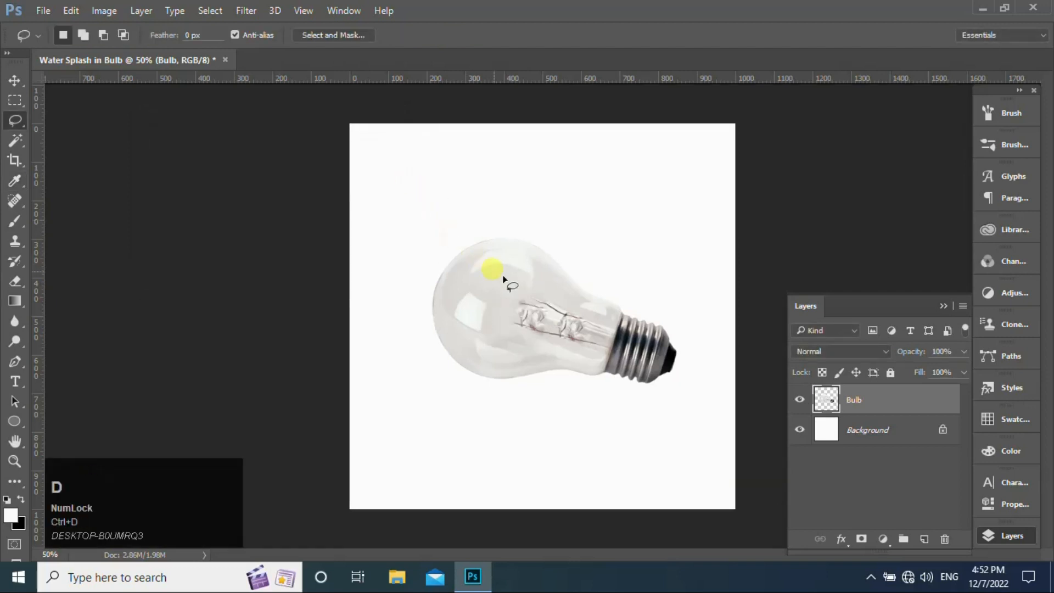
# Lasso the leftover filament fragments in the middle of the bulb, fill them with Content-Aware, and deselect
pyautogui.click(547, 292)
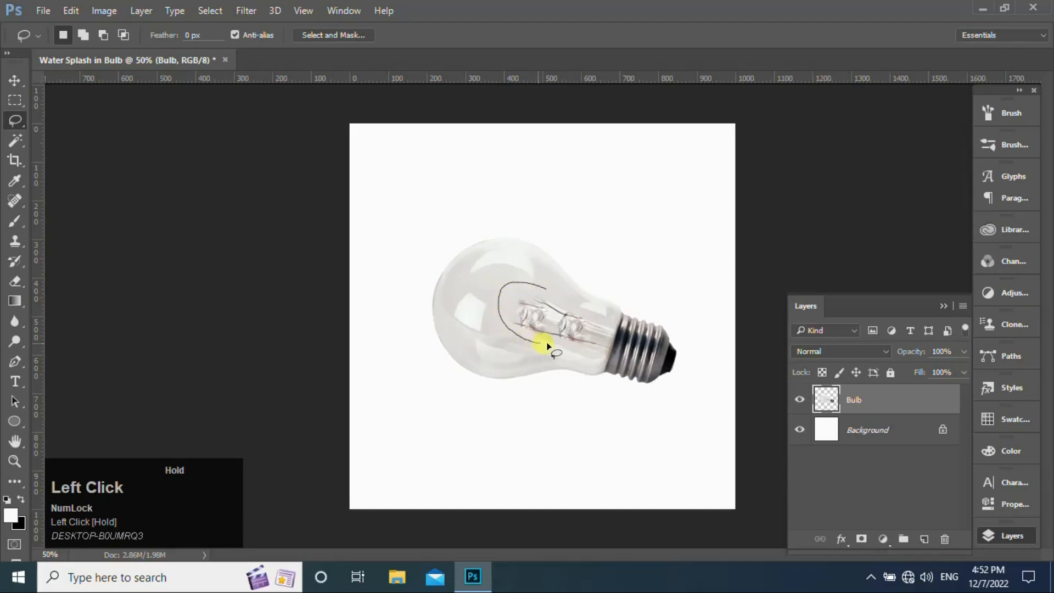
pyautogui.moveTo(540, 285); pyautogui.dragTo(544, 290)
pyautogui.click(71, 11)
pyautogui.click(142, 126)
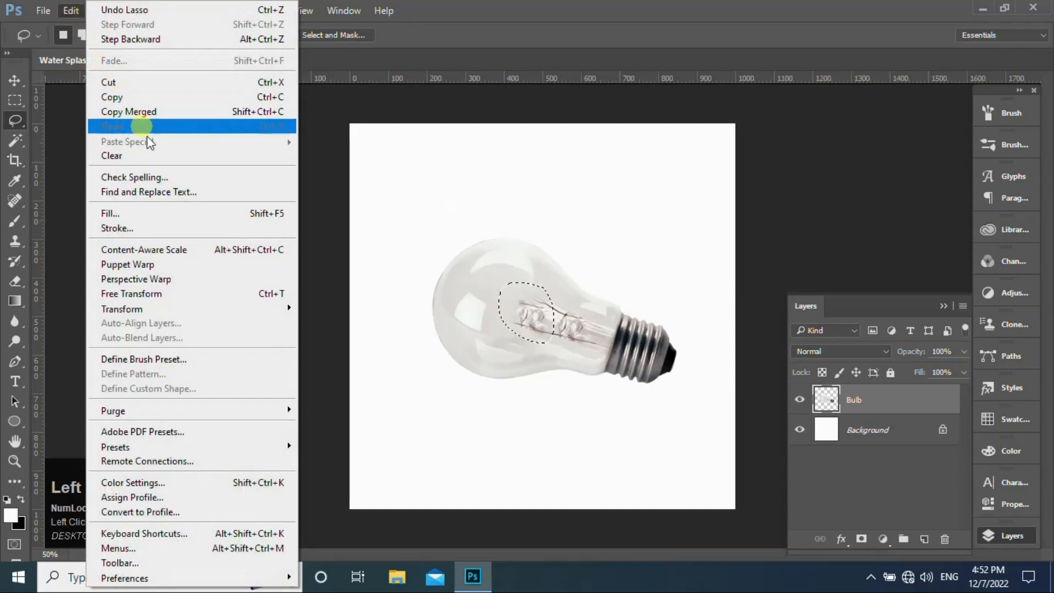
pyautogui.click(171, 213)
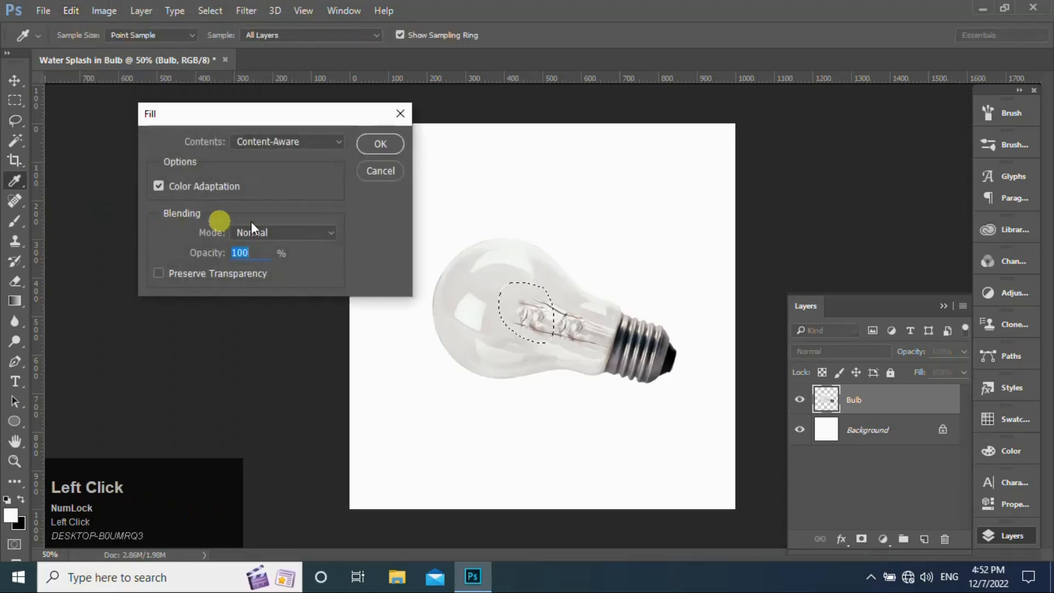
pyautogui.click(371, 145)
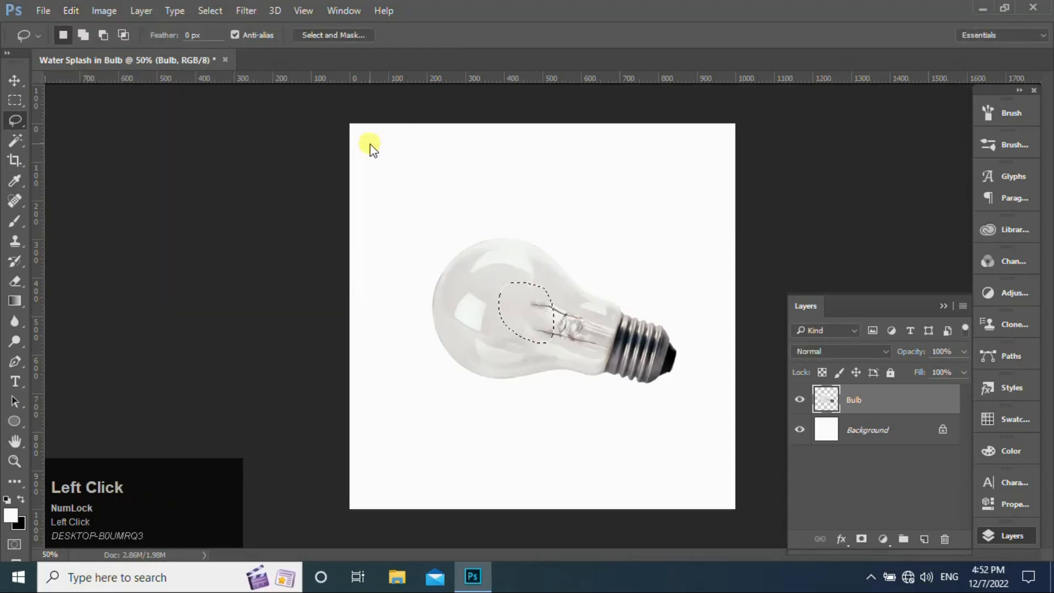
pyautogui.hotkey('ctrl', 'd')
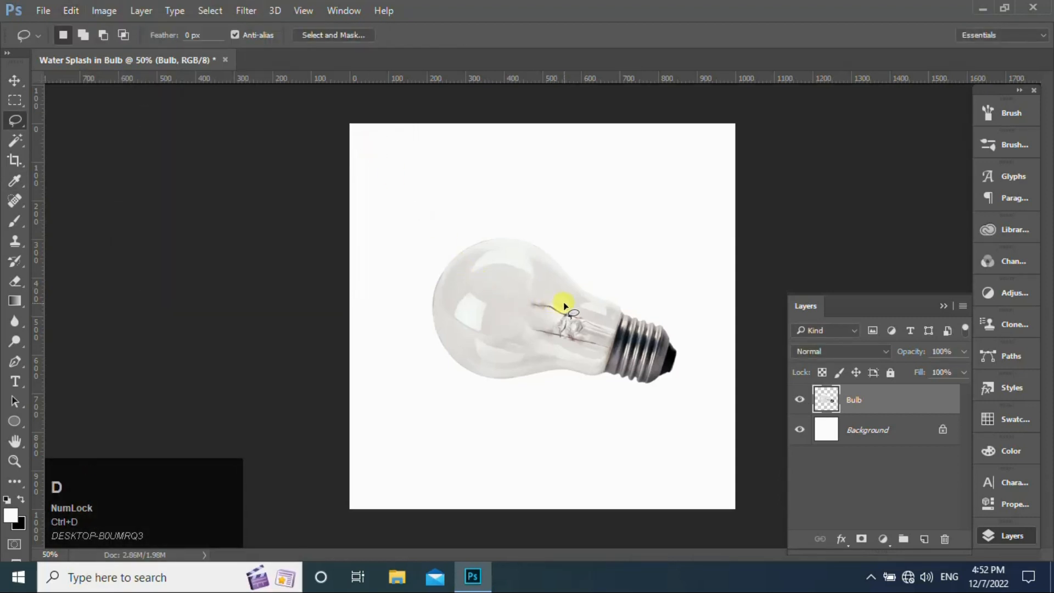
# Lasso the remaining wire tips closer to the bulb's neck, apply a Content-Aware fill, and deselect
pyautogui.click(551, 295)
pyautogui.moveTo(519, 295)
pyautogui.mouseDown()
pyautogui.moveTo(533, 341)
pyautogui.moveTo(549, 346)
pyautogui.moveTo(568, 345)
pyautogui.moveTo(559, 297)
pyautogui.mouseUp()
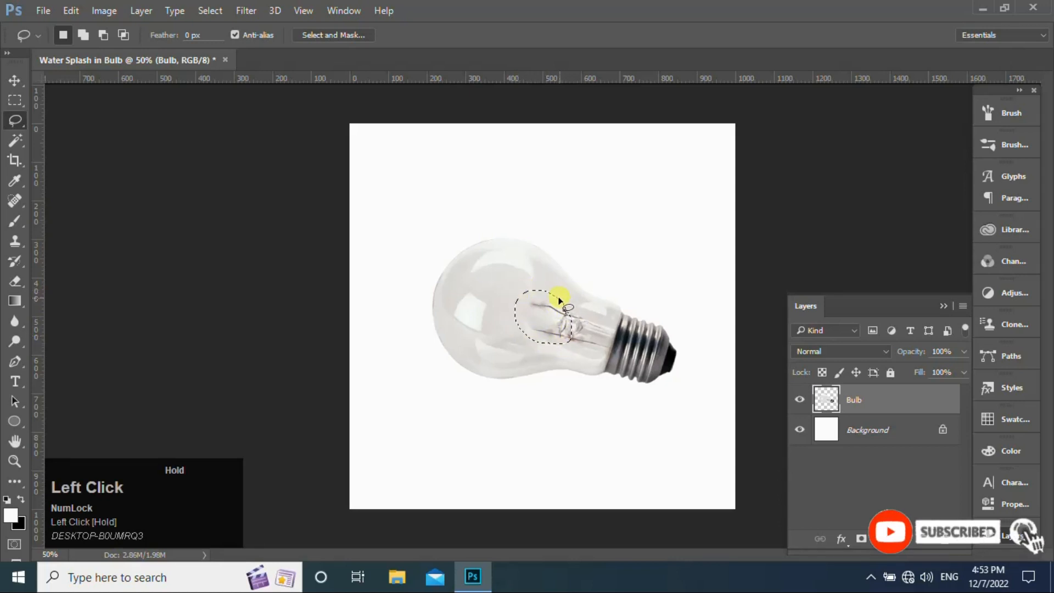
pyautogui.click(73, 12)
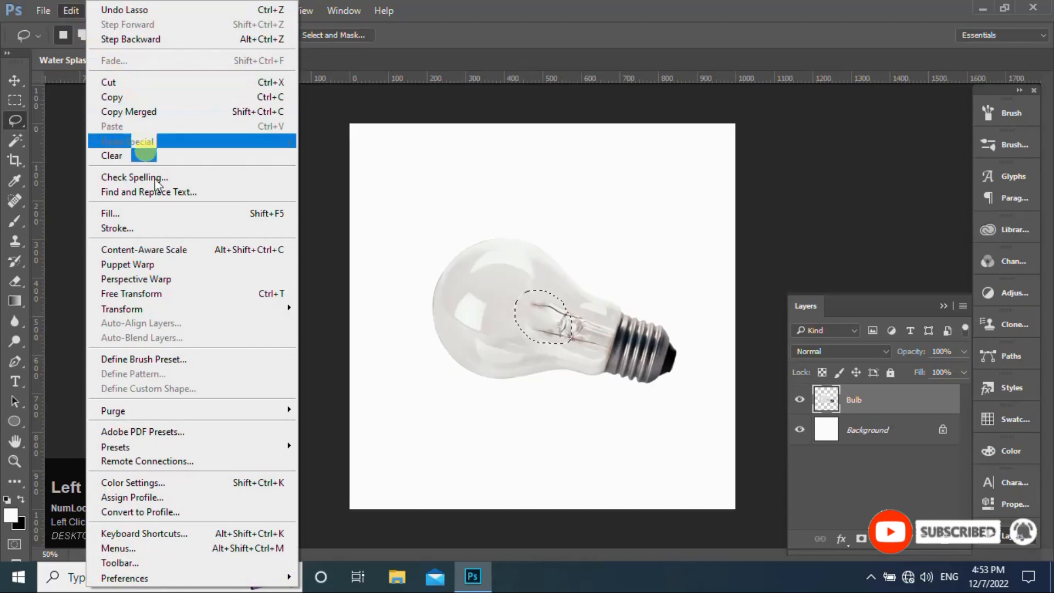
pyautogui.click(178, 218)
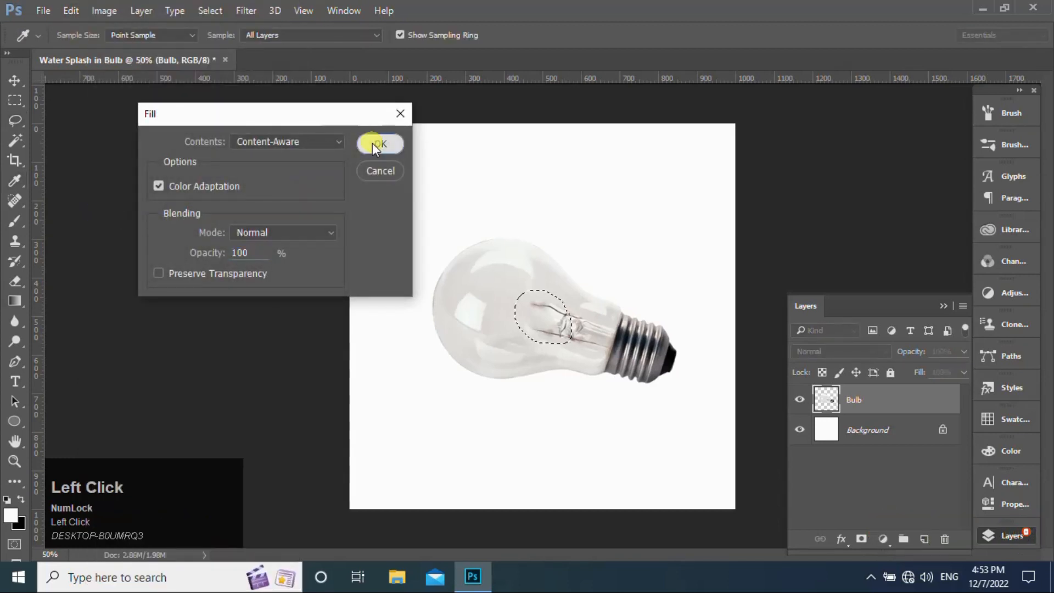
pyautogui.click(375, 143)
pyautogui.hotkey('ctrl', 'd')
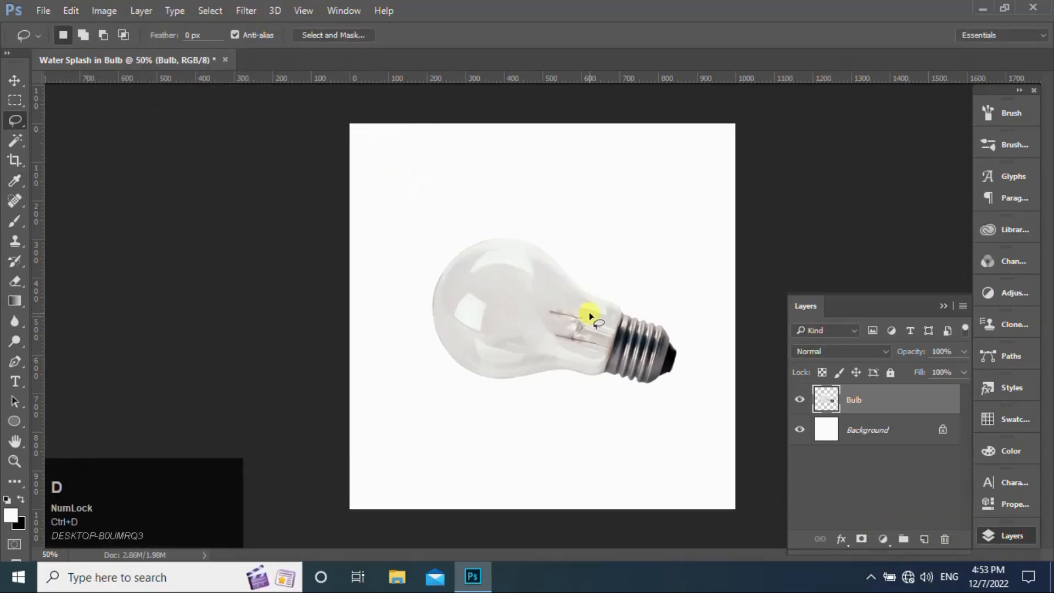
# Lasso the last filament support in the bulb's neck, remove it with a Content-Aware fill, and deselect
pyautogui.moveTo(598, 316); pyautogui.dragTo(547, 298)
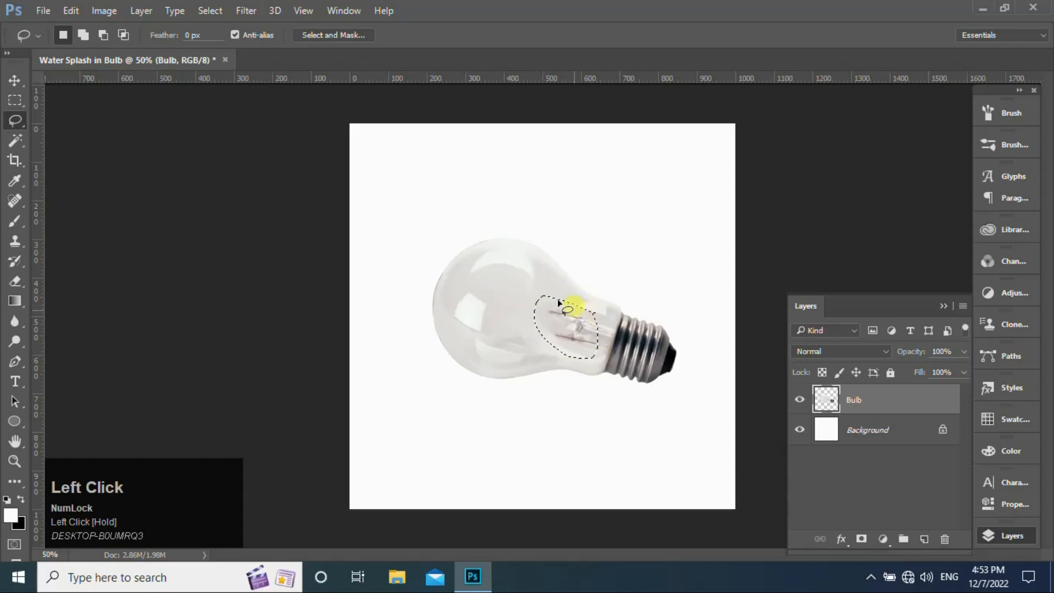
pyautogui.click(102, 35)
pyautogui.click(74, 11)
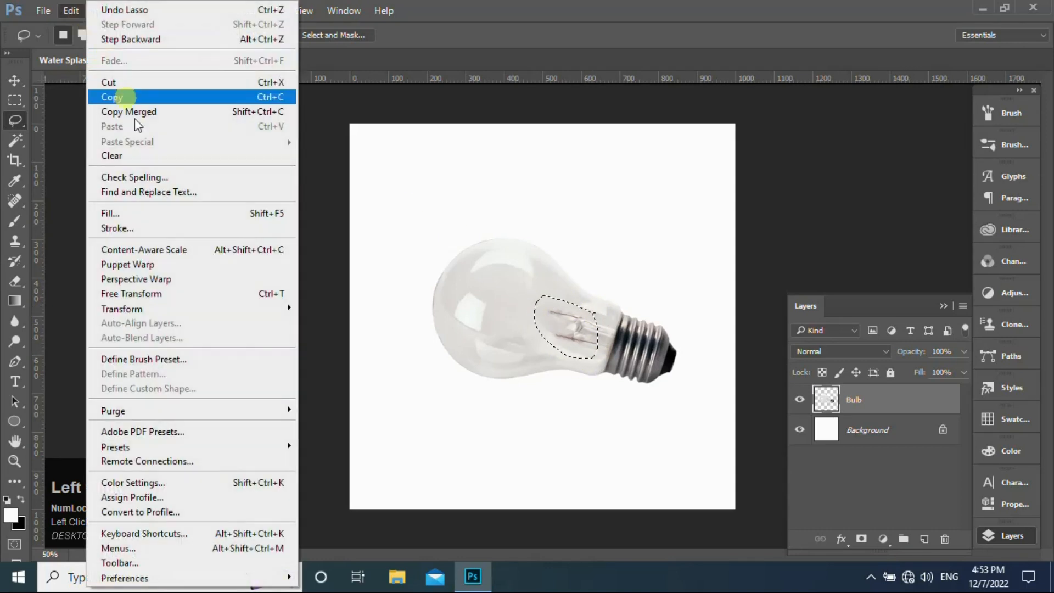
pyautogui.click(170, 213)
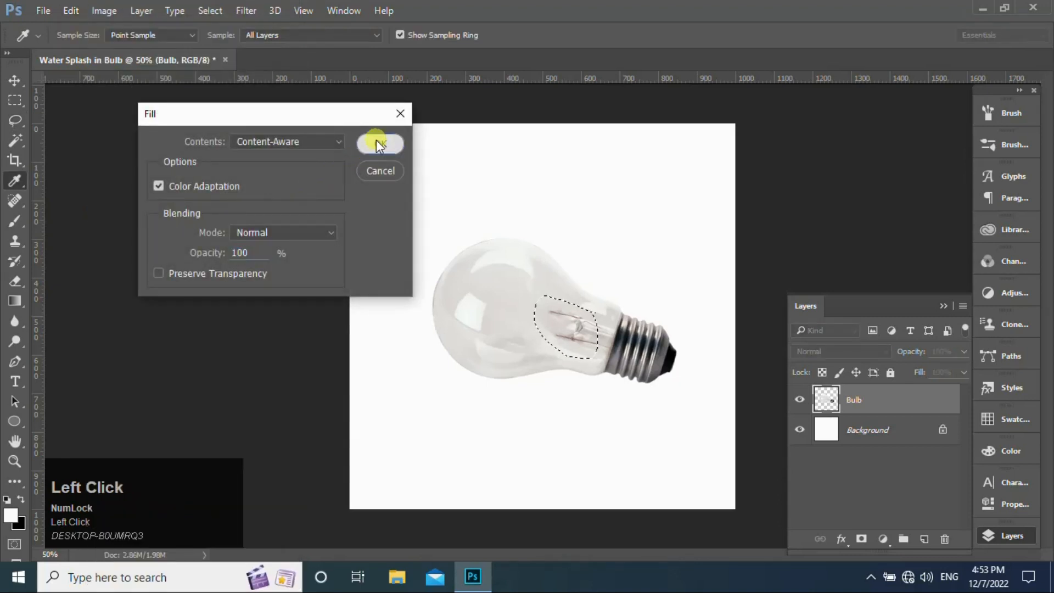
pyautogui.click(376, 140)
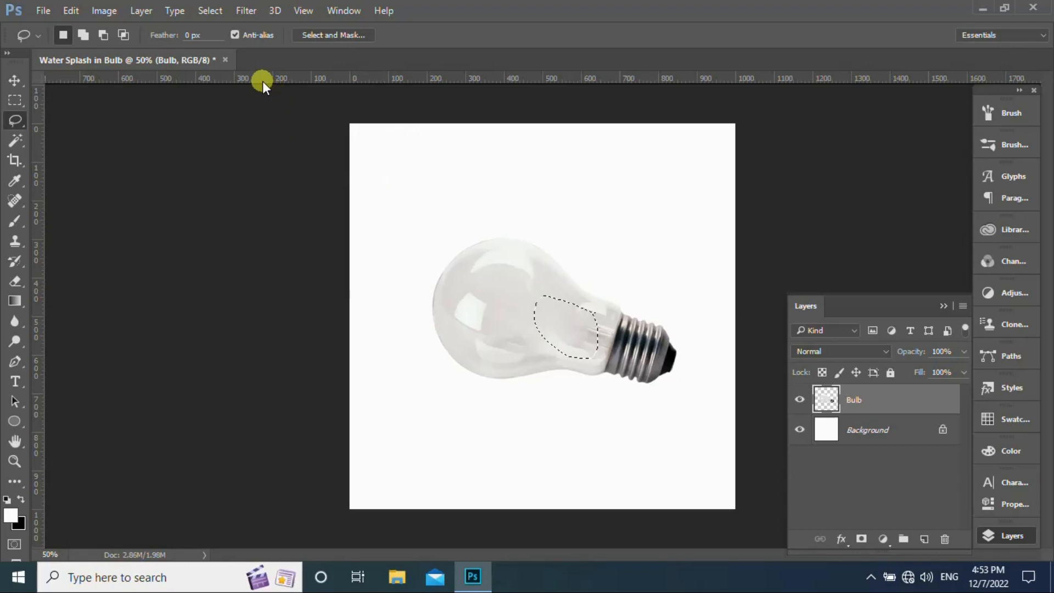
pyautogui.hotkey('ctrl', 'd')
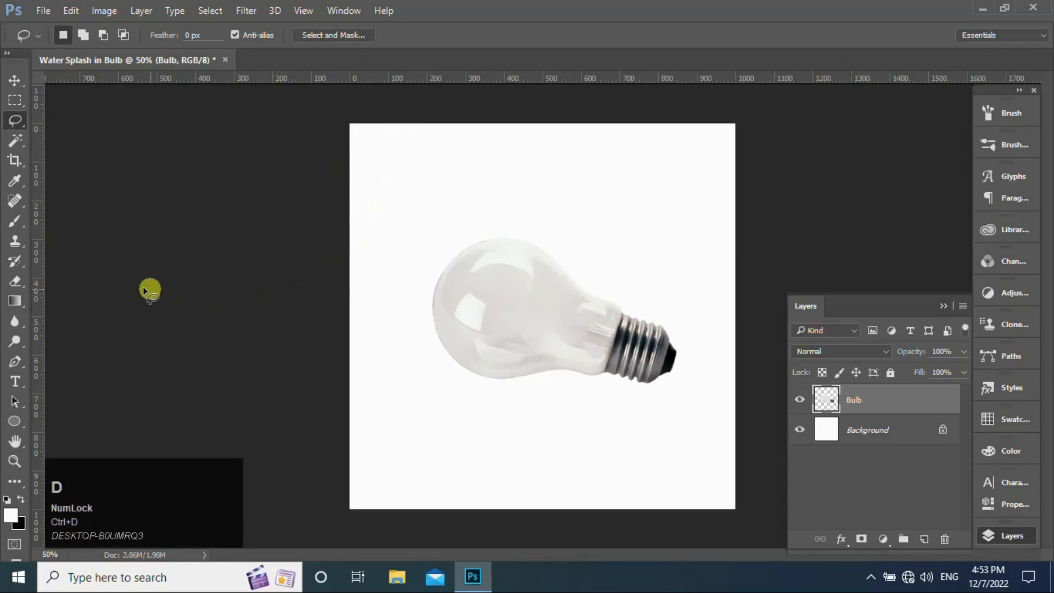
# Clean up the wire remnants beside the metal base with the Clone Stamp, sampling the nearby glass
pyautogui.click(15, 240)
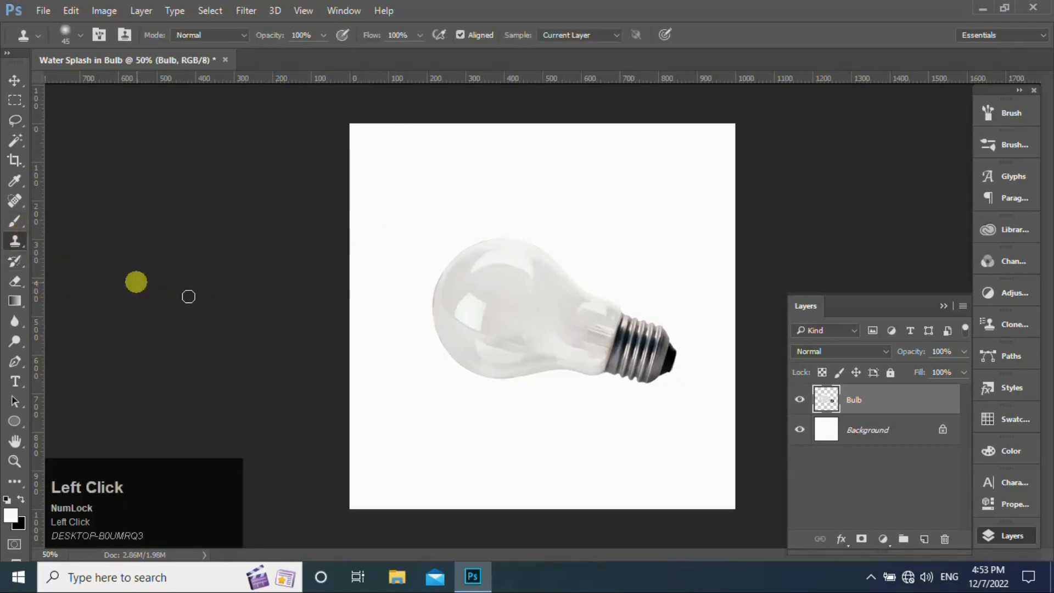
pyautogui.keyDown('alt'); pyautogui.click(599, 337); pyautogui.keyUp('alt')
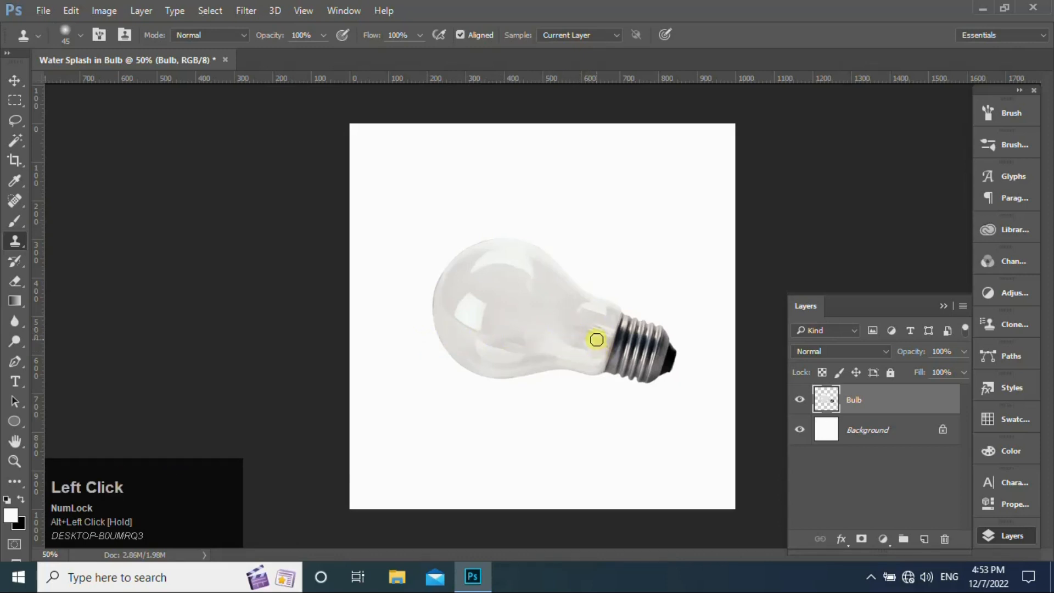
pyautogui.moveTo(596, 339); pyautogui.dragTo(596, 345)
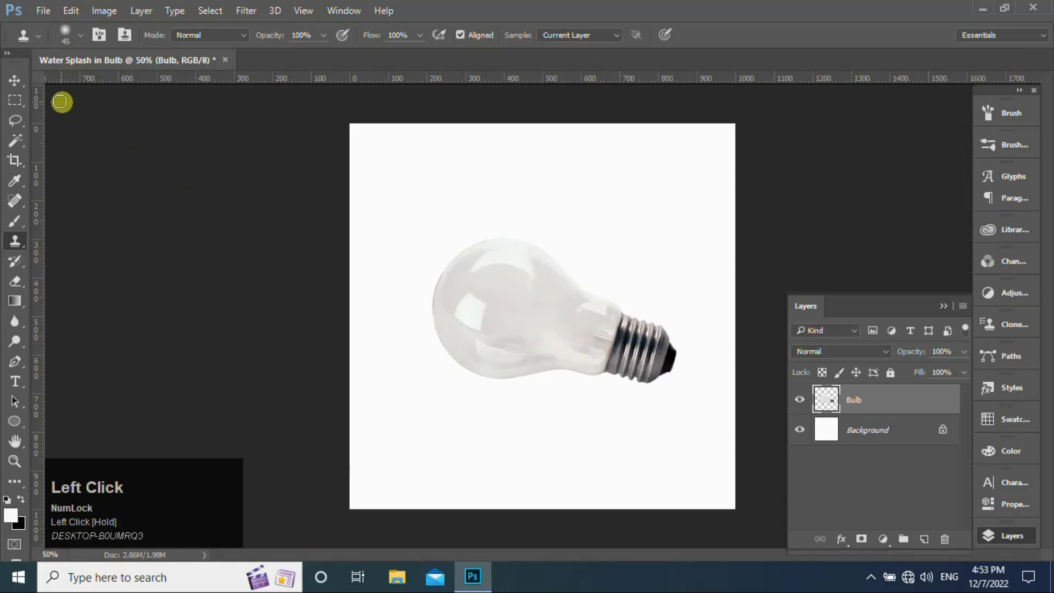
# Place the underwater image from the desktop into the bulb document at its default fitted size and commit it
pyautogui.click(15, 80)
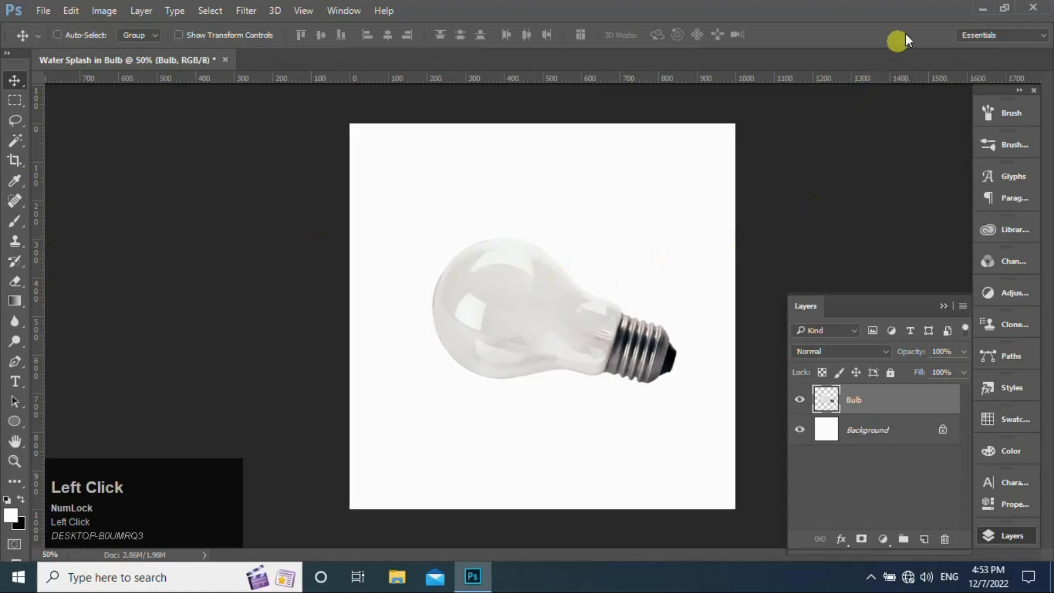
pyautogui.click(983, 8)
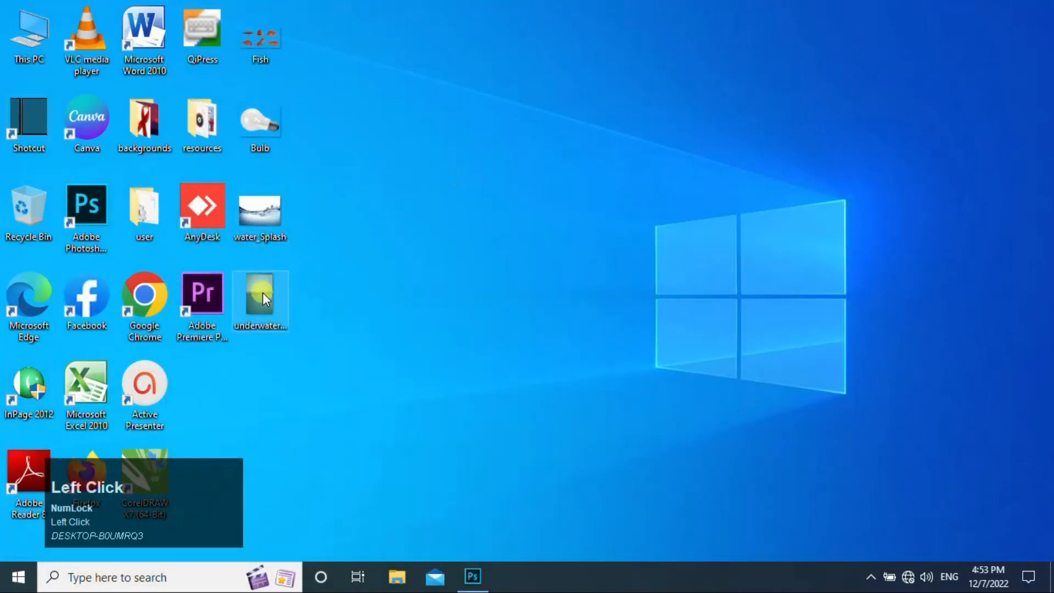
pyautogui.moveTo(262, 292); pyautogui.dragTo(329, 395)
pyautogui.moveTo(480, 539); pyautogui.dragTo(513, 331)
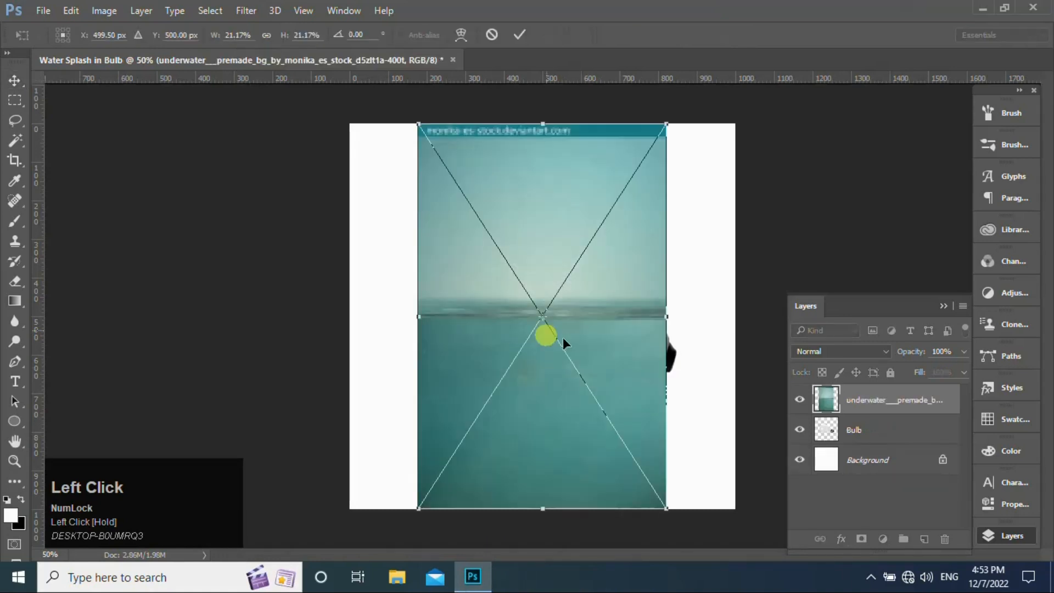
pyautogui.click(521, 34)
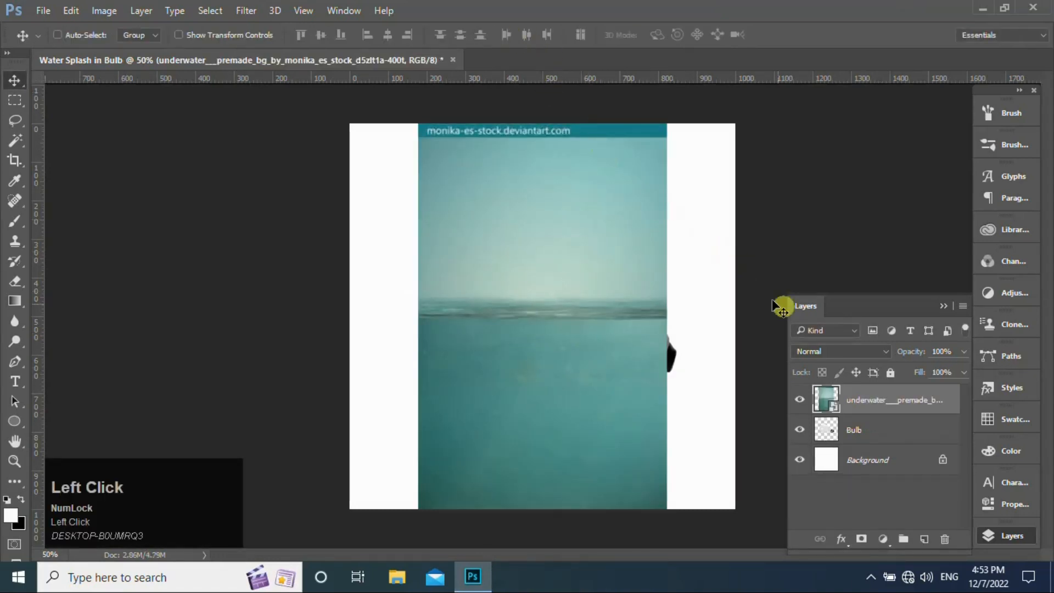
# Set the underwater layer's blend mode to Multiply and move it slightly down so the waterline crosses the bulb's middle
pyautogui.click(888, 351)
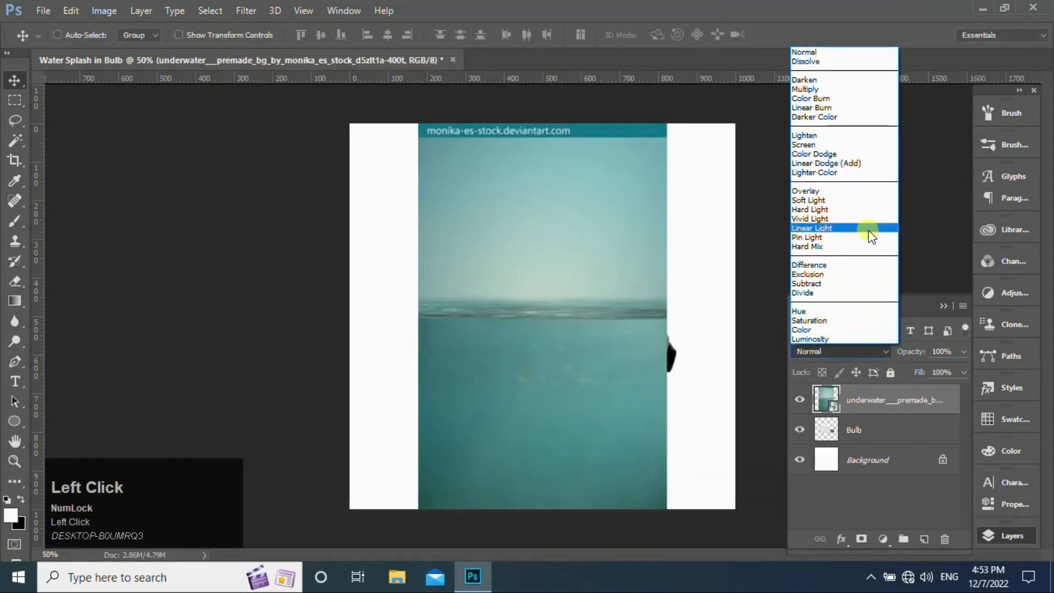
pyautogui.click(819, 88)
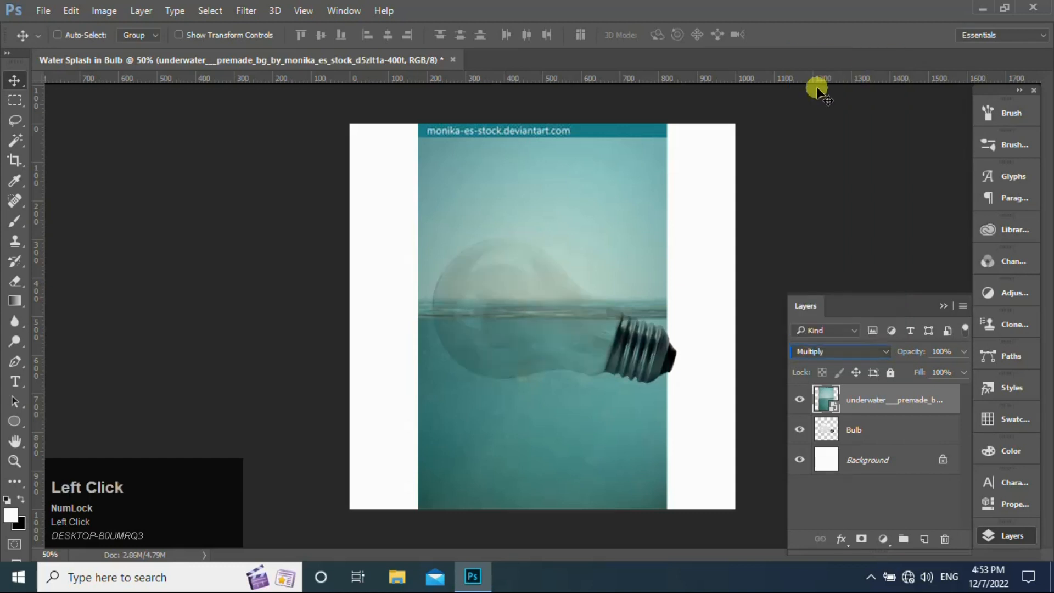
pyautogui.moveTo(631, 262); pyautogui.dragTo(631, 278)
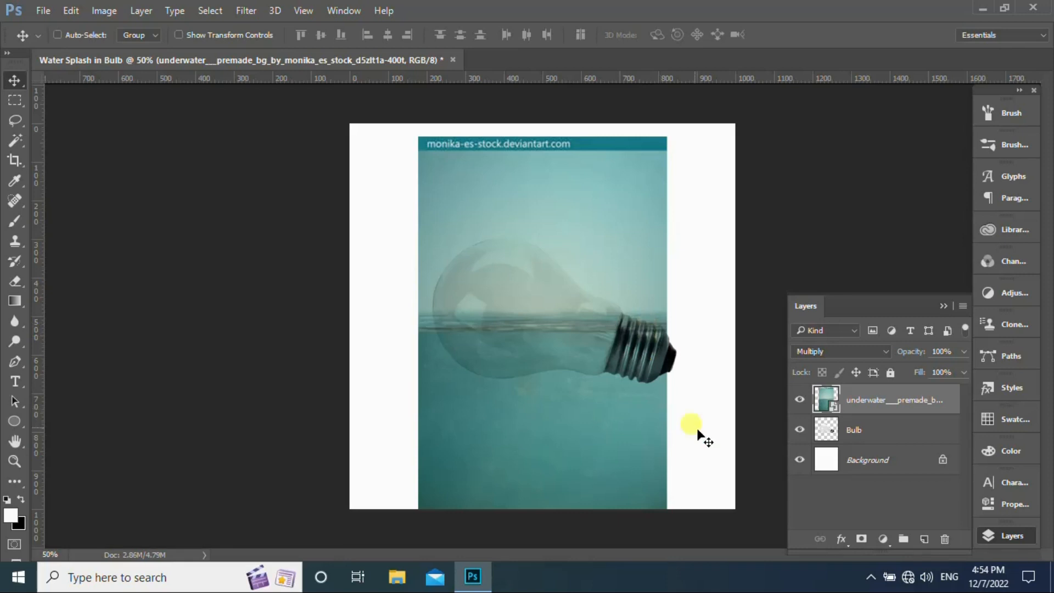
# Add a layer mask to the underwater layer and paint out the area around the bulb with a black 150 px Soft Round brush
pyautogui.click(862, 541)
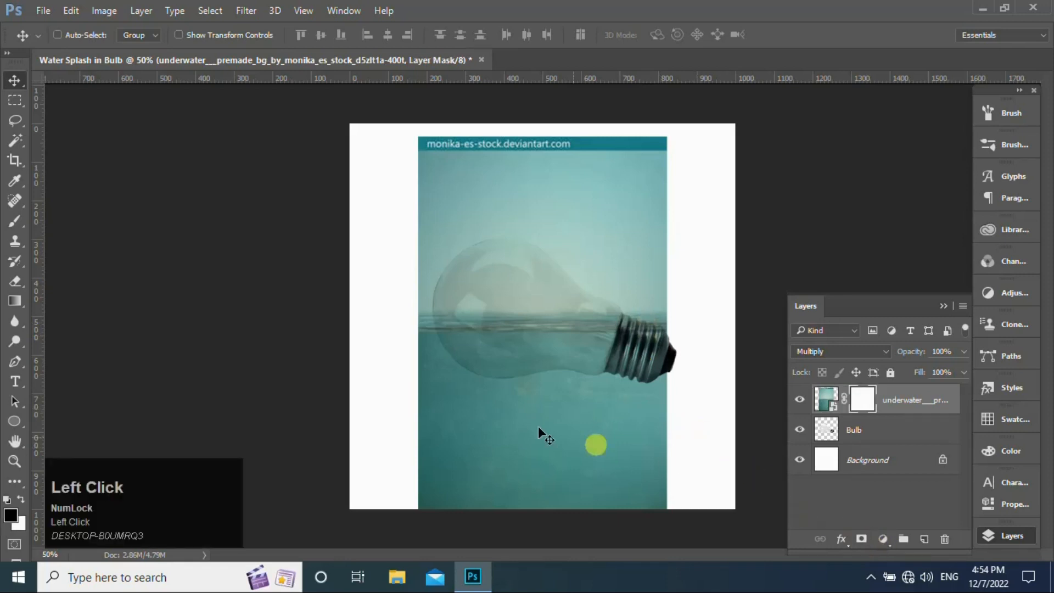
pyautogui.click(16, 220)
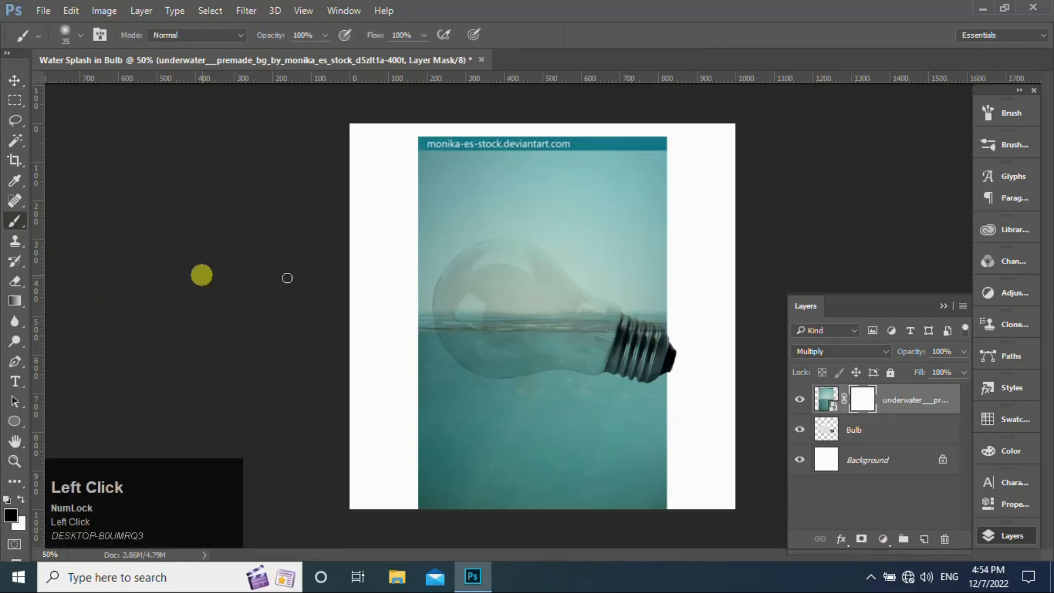
pyautogui.press(']')
pyautogui.press(']')
pyautogui.press(']')
pyautogui.press(']')
pyautogui.press(']')
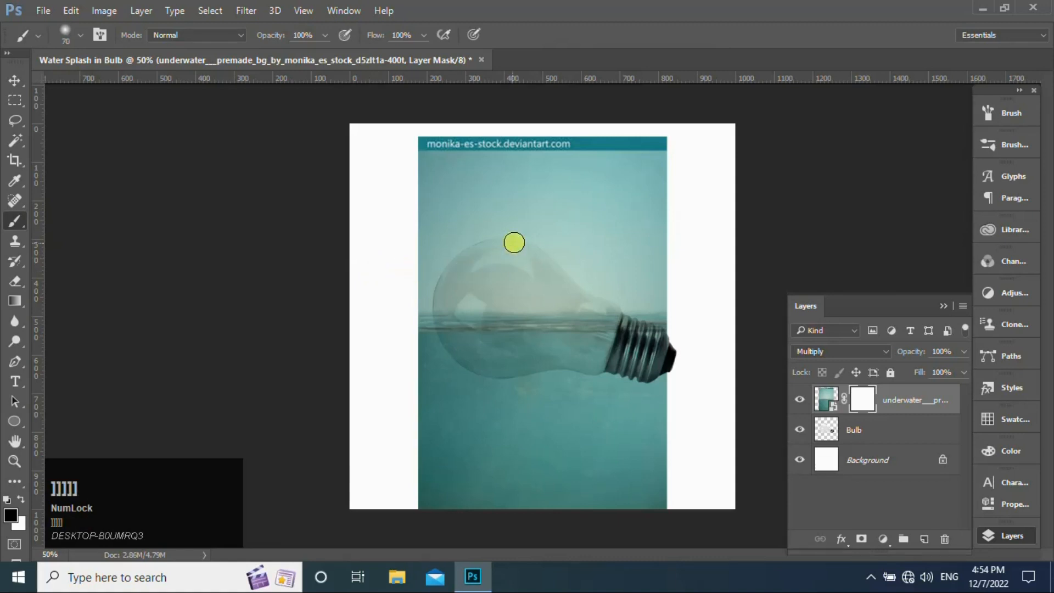
pyautogui.press(']')
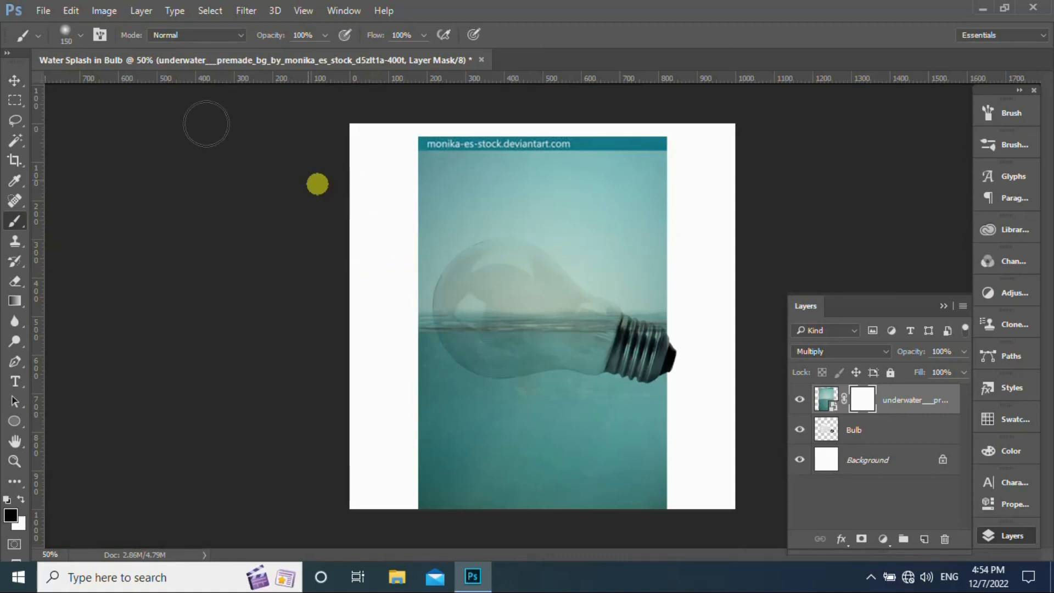
pyautogui.click(84, 39)
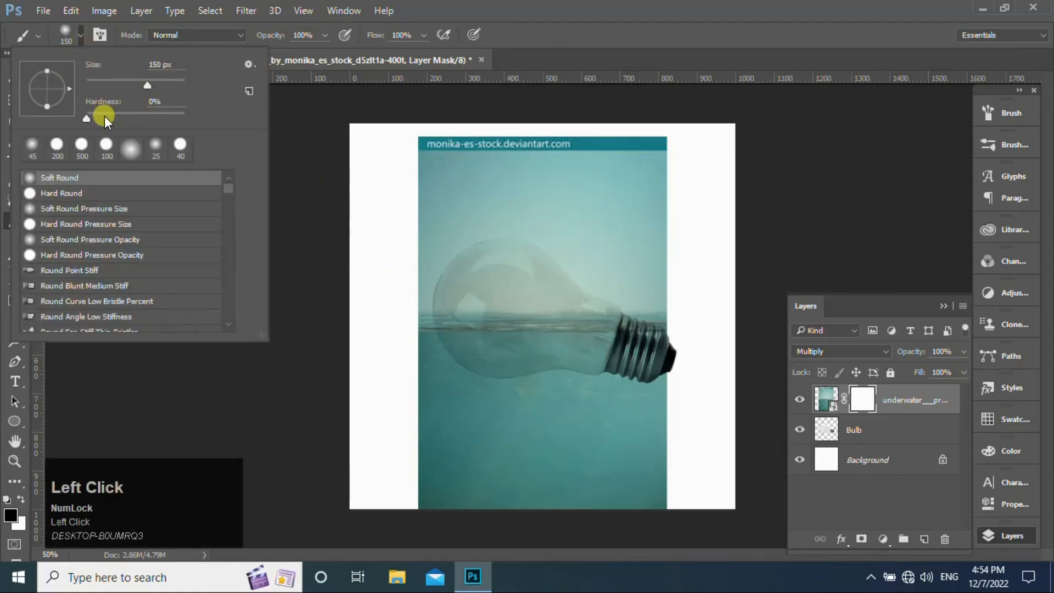
pyautogui.click(431, 146)
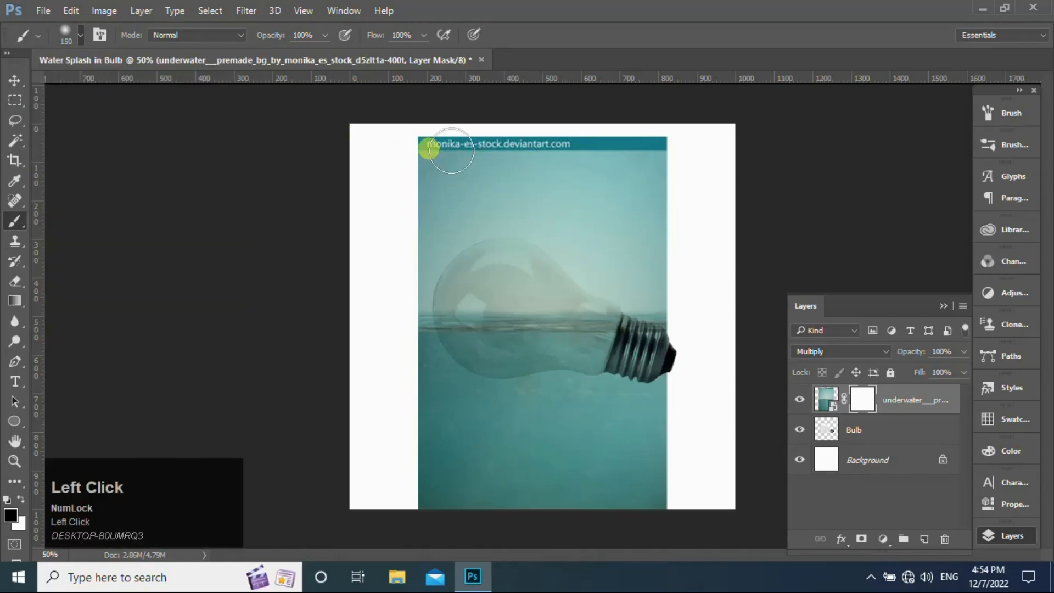
pyautogui.moveTo(431, 146)
pyautogui.mouseDown()
pyautogui.moveTo(553, 153)
pyautogui.moveTo(416, 145)
pyautogui.moveTo(677, 146)
pyautogui.moveTo(391, 171)
pyautogui.moveTo(588, 182)
pyautogui.moveTo(398, 201)
pyautogui.moveTo(670, 184)
pyautogui.moveTo(643, 157)
pyautogui.moveTo(649, 202)
pyautogui.moveTo(413, 212)
pyautogui.moveTo(474, 244)
pyautogui.moveTo(597, 233)
pyautogui.moveTo(679, 250)
pyautogui.moveTo(480, 236)
pyautogui.moveTo(441, 246)
pyautogui.moveTo(428, 263)
pyautogui.moveTo(531, 276)
pyautogui.moveTo(392, 283)
pyautogui.moveTo(684, 288)
pyautogui.moveTo(676, 213)
pyautogui.moveTo(664, 268)
pyautogui.moveTo(683, 313)
pyautogui.moveTo(664, 320)
pyautogui.moveTo(650, 380)
pyautogui.moveTo(664, 312)
pyautogui.moveTo(648, 313)
pyautogui.moveTo(639, 386)
pyautogui.moveTo(668, 393)
pyautogui.moveTo(678, 350)
pyautogui.moveTo(673, 488)
pyautogui.moveTo(621, 502)
pyautogui.moveTo(357, 501)
pyautogui.moveTo(648, 467)
pyautogui.moveTo(679, 450)
pyautogui.moveTo(387, 478)
pyautogui.moveTo(650, 450)
pyautogui.moveTo(459, 449)
pyautogui.moveTo(403, 377)
pyautogui.moveTo(472, 432)
pyautogui.moveTo(566, 438)
pyautogui.moveTo(638, 414)
pyautogui.moveTo(437, 407)
pyautogui.moveTo(396, 318)
pyautogui.moveTo(405, 353)
pyautogui.moveTo(402, 327)
pyautogui.moveTo(624, 329)
pyautogui.moveTo(594, 285)
pyautogui.moveTo(643, 292)
pyautogui.moveTo(420, 319)
pyautogui.moveTo(401, 301)
pyautogui.moveTo(386, 334)
pyautogui.moveTo(416, 308)
pyautogui.moveTo(429, 350)
pyautogui.moveTo(492, 400)
pyautogui.moveTo(447, 394)
pyautogui.moveTo(542, 398)
pyautogui.moveTo(503, 392)
pyautogui.mouseUp()
# Reduce the brush to 60 px and mask out the water spilling past the bulb's lower edge
pyautogui.press('[')
pyautogui.press('[')
pyautogui.press('[')
pyautogui.press('[')
pyautogui.press('[')
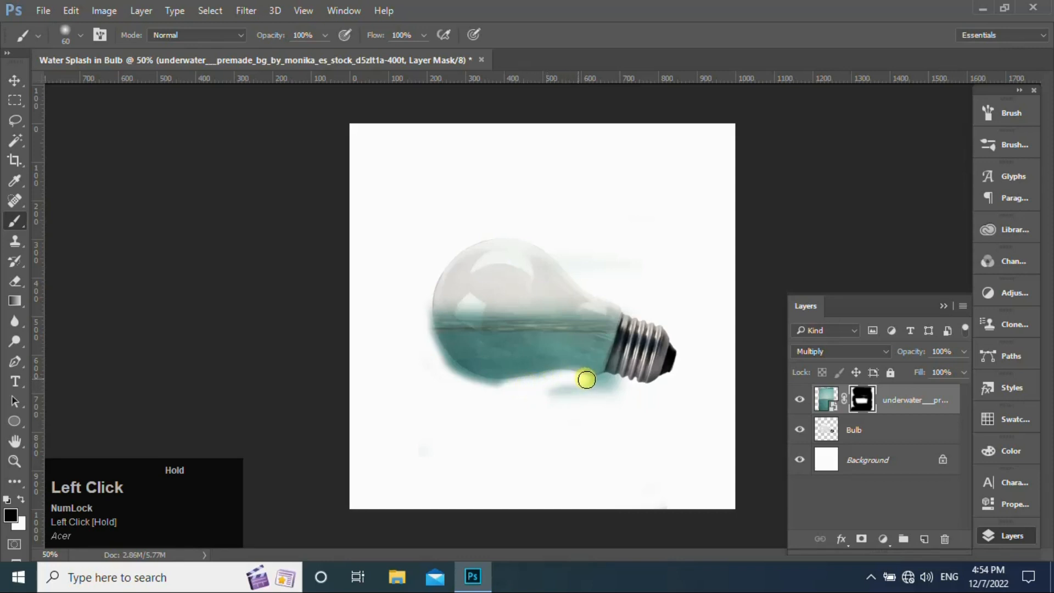
pyautogui.moveTo(614, 383)
pyautogui.mouseDown()
pyautogui.moveTo(570, 391)
pyautogui.moveTo(607, 392)
pyautogui.mouseUp()
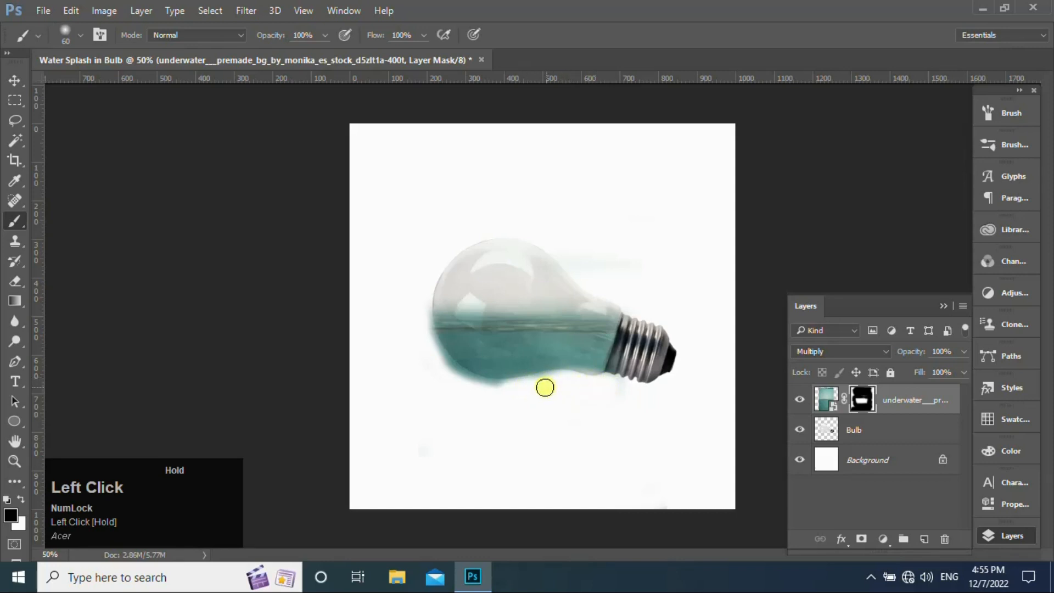
pyautogui.moveTo(544, 382); pyautogui.dragTo(483, 389)
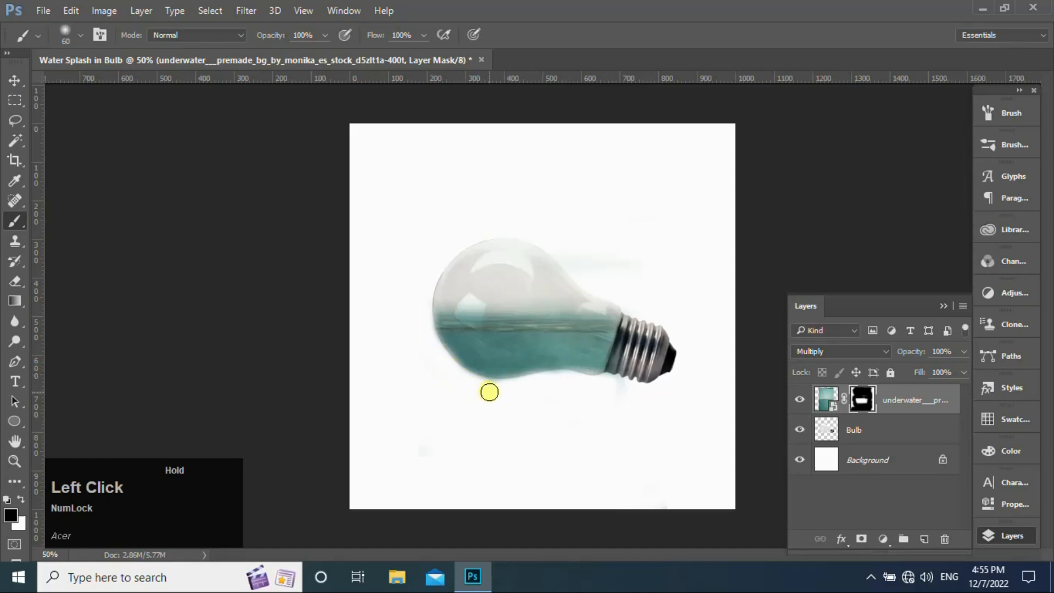
pyautogui.moveTo(473, 387)
pyautogui.mouseDown()
pyautogui.moveTo(550, 397)
pyautogui.moveTo(496, 386)
pyautogui.mouseUp()
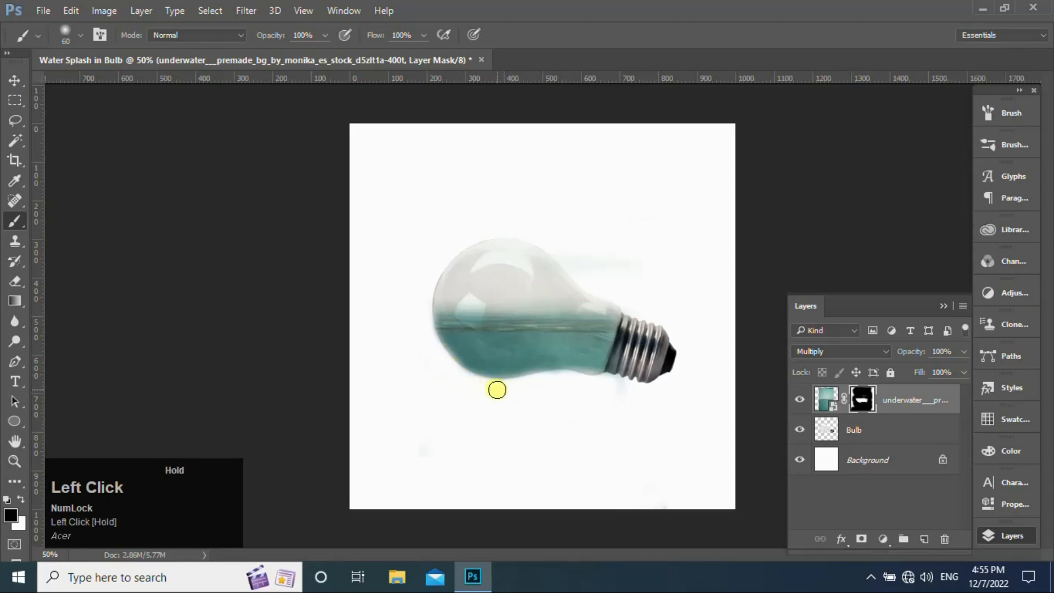
# Restore water inside the bulb's lower edge with white on the mask, and touch up the edge beside the metal base with black
pyautogui.click(21, 497)
pyautogui.moveTo(471, 357)
pyautogui.mouseDown()
pyautogui.moveTo(453, 340)
pyautogui.moveTo(468, 354)
pyautogui.moveTo(513, 359)
pyautogui.moveTo(512, 378)
pyautogui.moveTo(483, 368)
pyautogui.moveTo(597, 366)
pyautogui.moveTo(480, 365)
pyautogui.mouseUp()
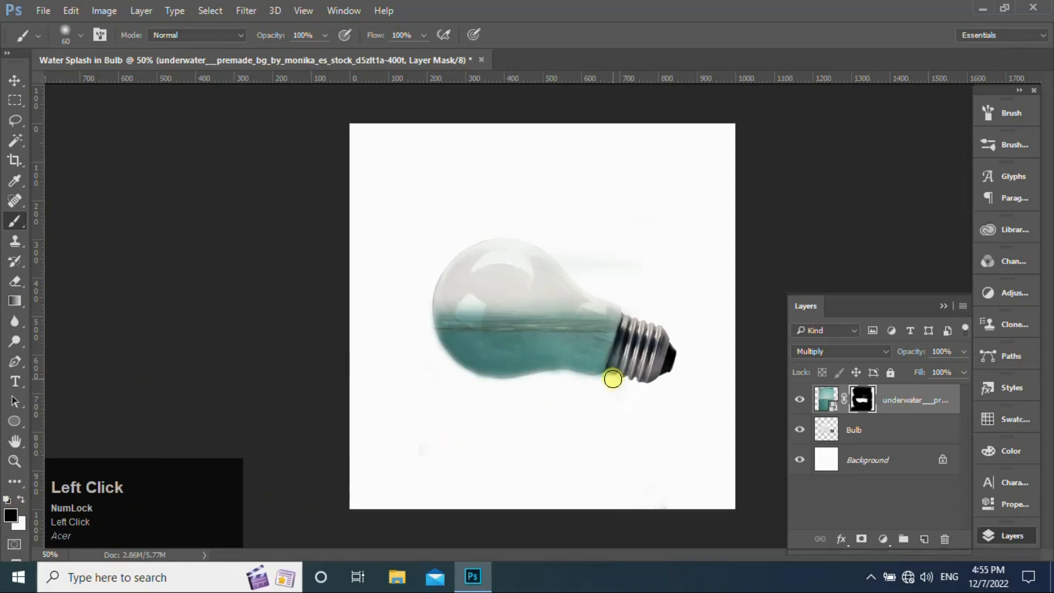
pyautogui.moveTo(613, 379)
pyautogui.mouseDown()
pyautogui.moveTo(463, 383)
pyautogui.moveTo(491, 391)
pyautogui.moveTo(590, 320)
pyautogui.mouseUp()
# Mask out the leftover haze above the bulb's neck, enlarging the black brush to 150 px
pyautogui.moveTo(608, 269)
pyautogui.mouseDown()
pyautogui.moveTo(454, 259)
pyautogui.moveTo(418, 275)
pyautogui.moveTo(12, 96)
pyautogui.mouseUp()
pyautogui.press(']')
pyautogui.press(']')
pyautogui.press(']')
pyautogui.press(']')
pyautogui.press(']')
pyautogui.press(']')
pyautogui.press(']')
pyautogui.press(']')
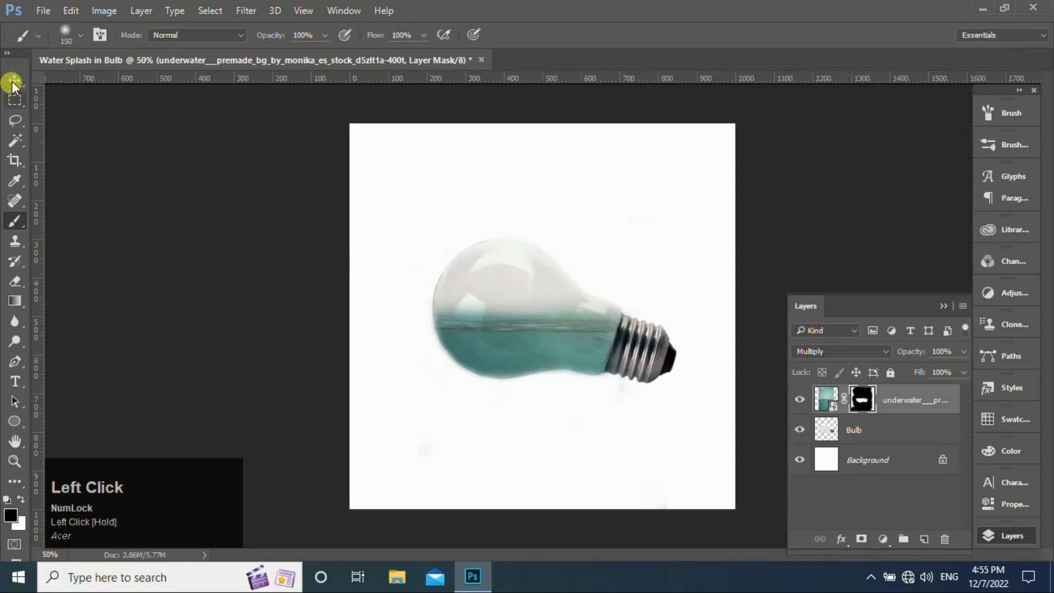
pyautogui.click(12, 83)
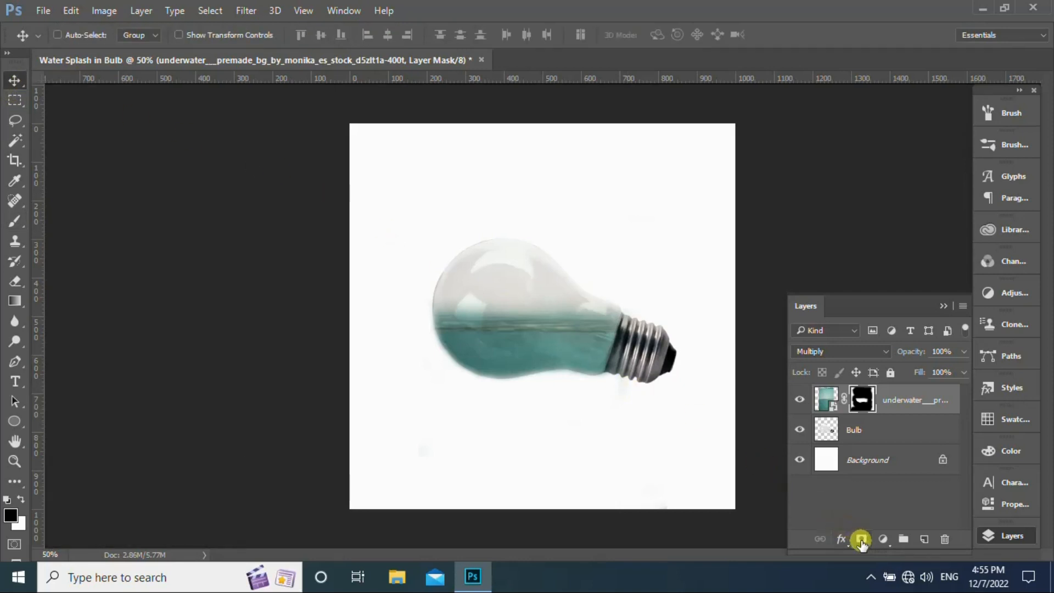
# Add a Hue/Saturation adjustment clipped to the underwater layer with Hue +12, Saturation +43 and Lightness +17
pyautogui.rightClick(883, 539)
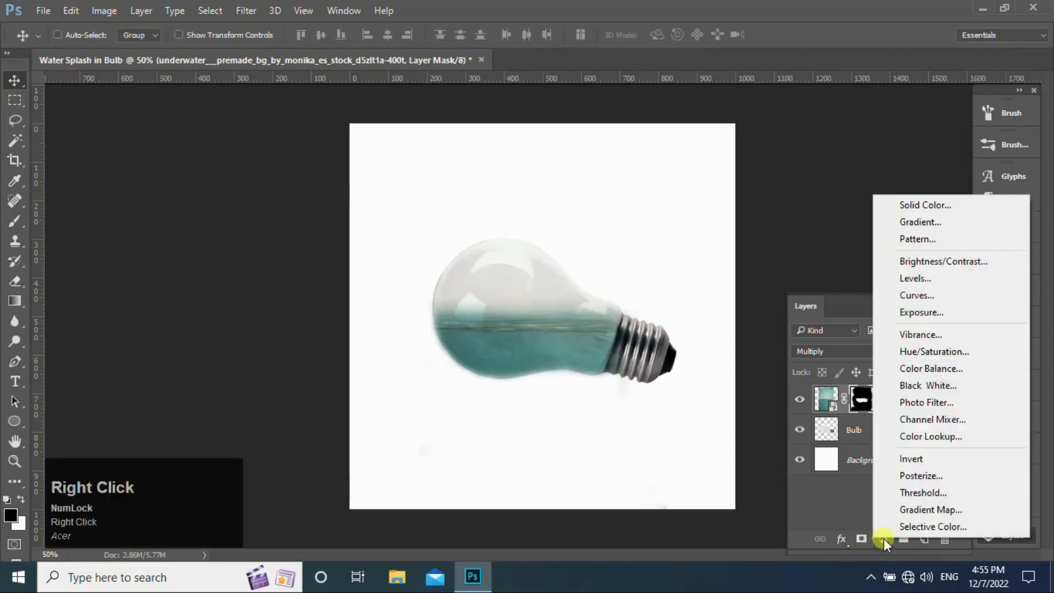
pyautogui.click(933, 351)
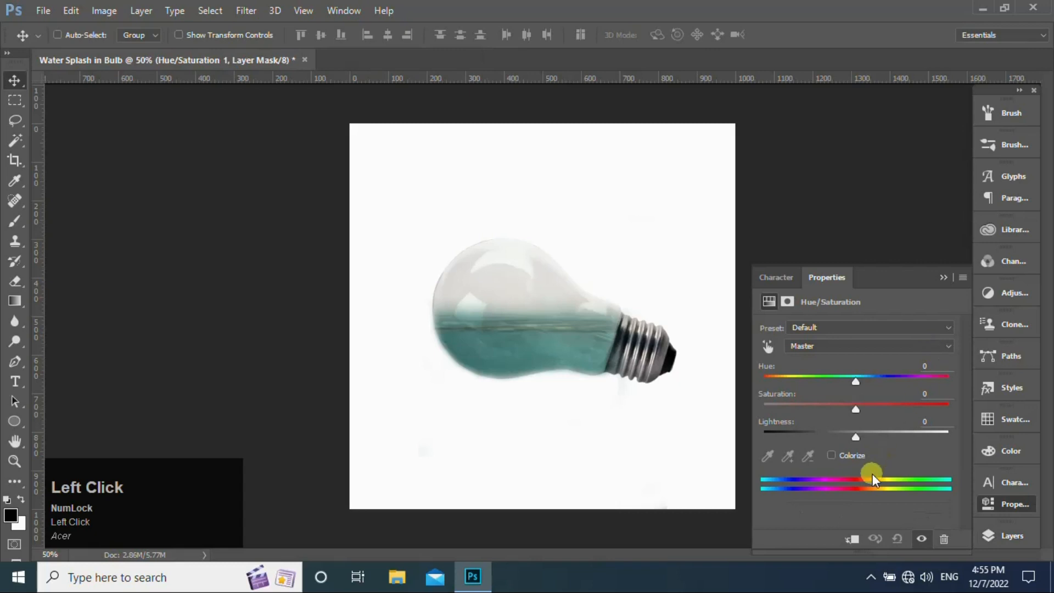
pyautogui.click(853, 541)
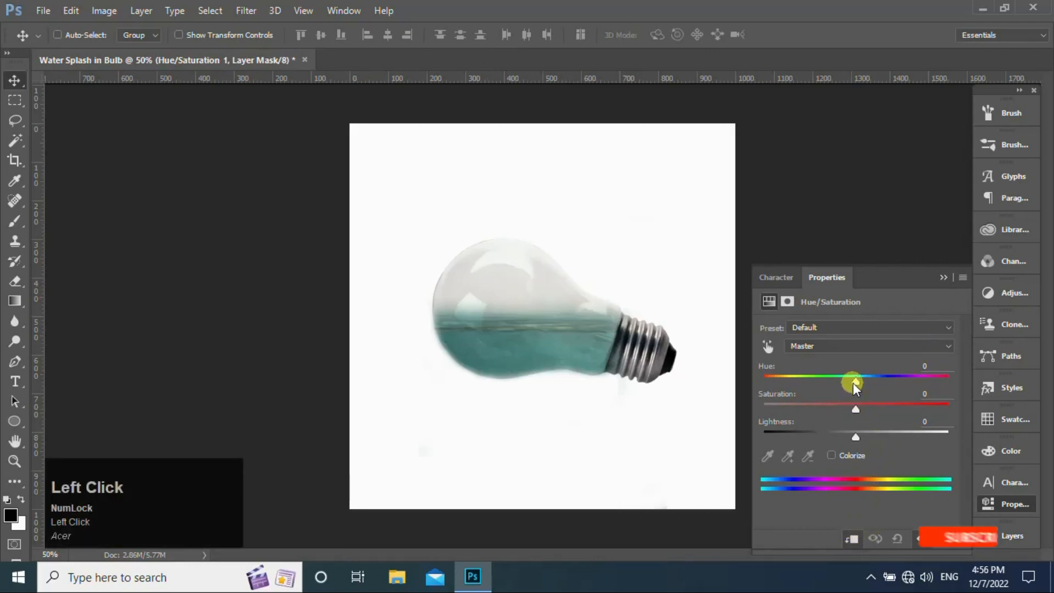
pyautogui.moveTo(858, 382); pyautogui.dragTo(875, 413)
pyautogui.moveTo(888, 416); pyautogui.dragTo(871, 440)
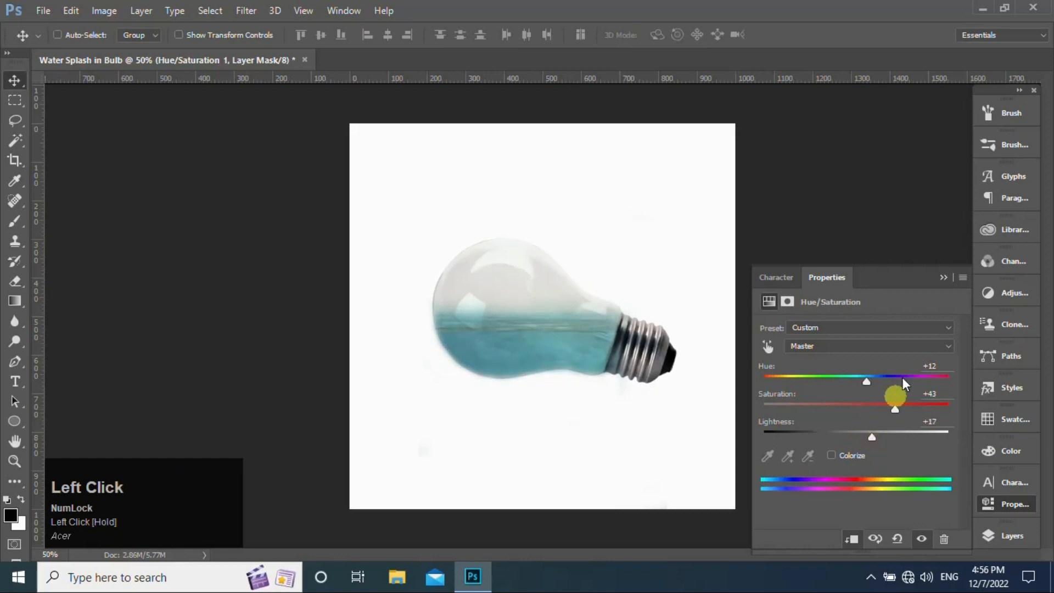
pyautogui.click(944, 278)
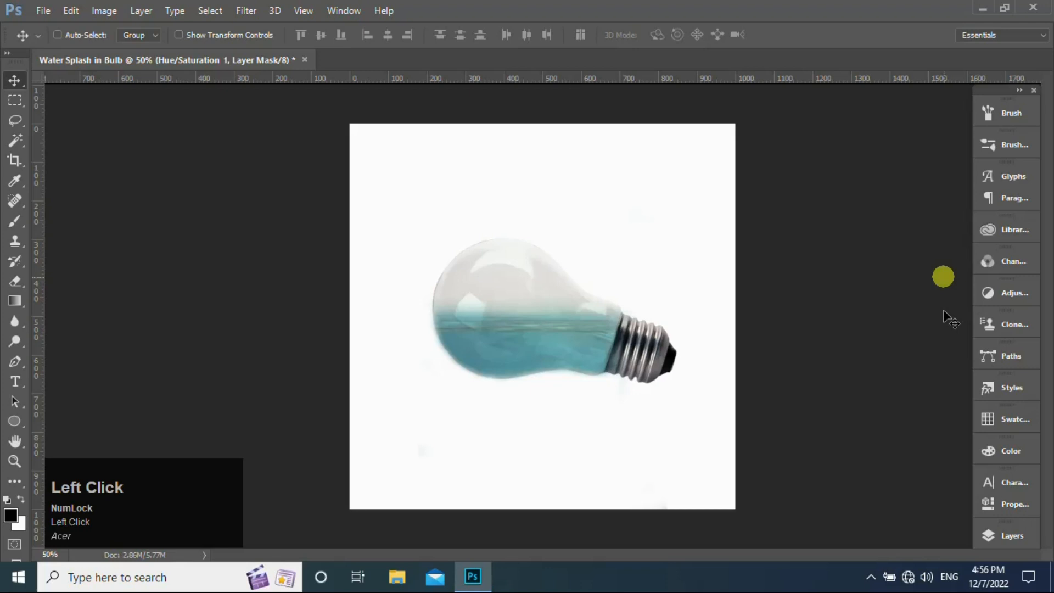
pyautogui.click(1020, 538)
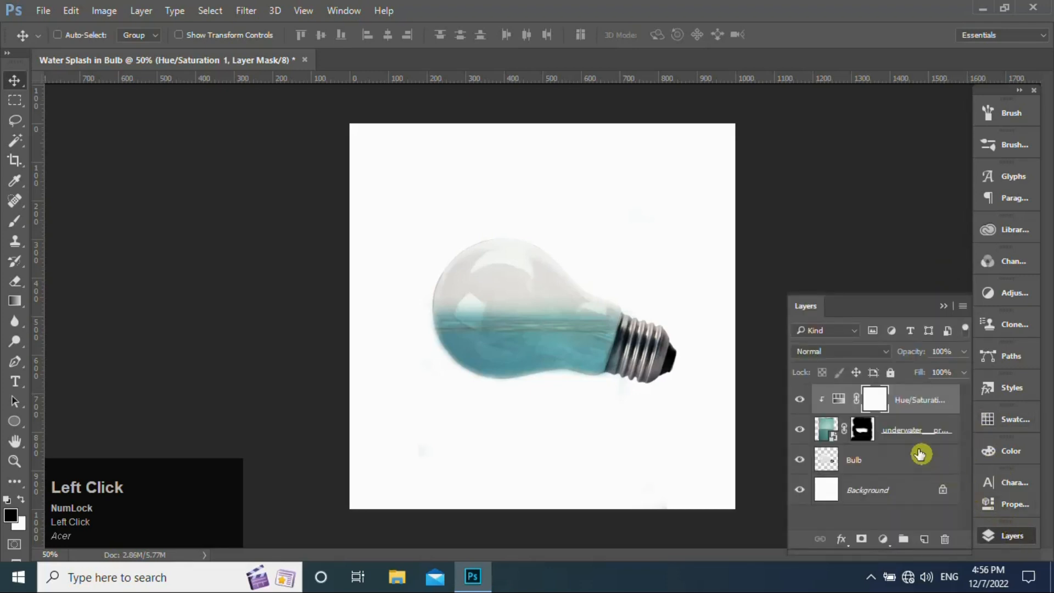
# Place the Fish image from the desktop into the document, scaled down around its centre to about 18.4%
pyautogui.click(983, 9)
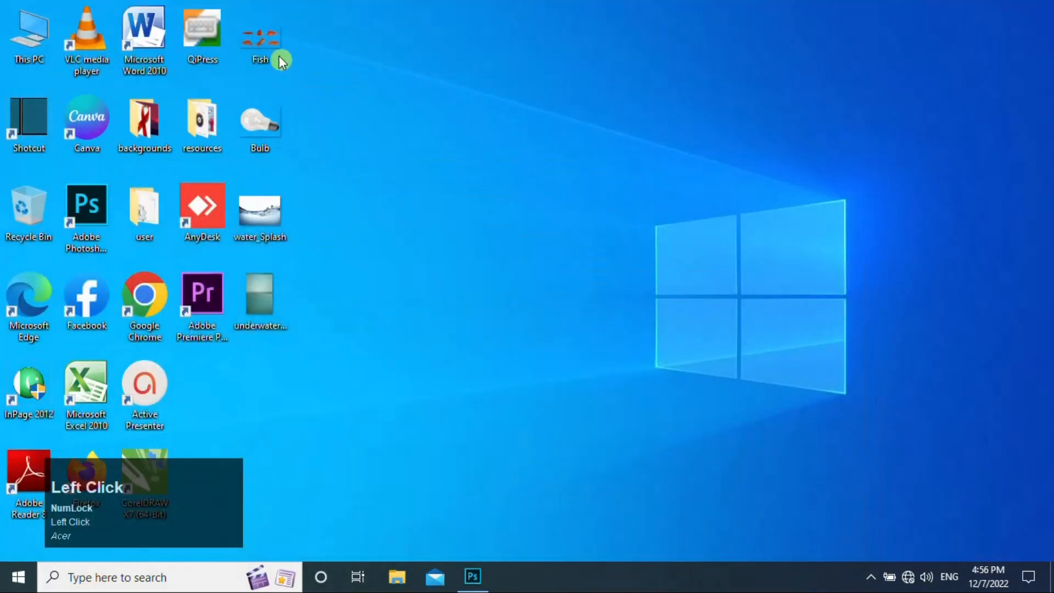
pyautogui.moveTo(297, 118); pyautogui.dragTo(532, 330)
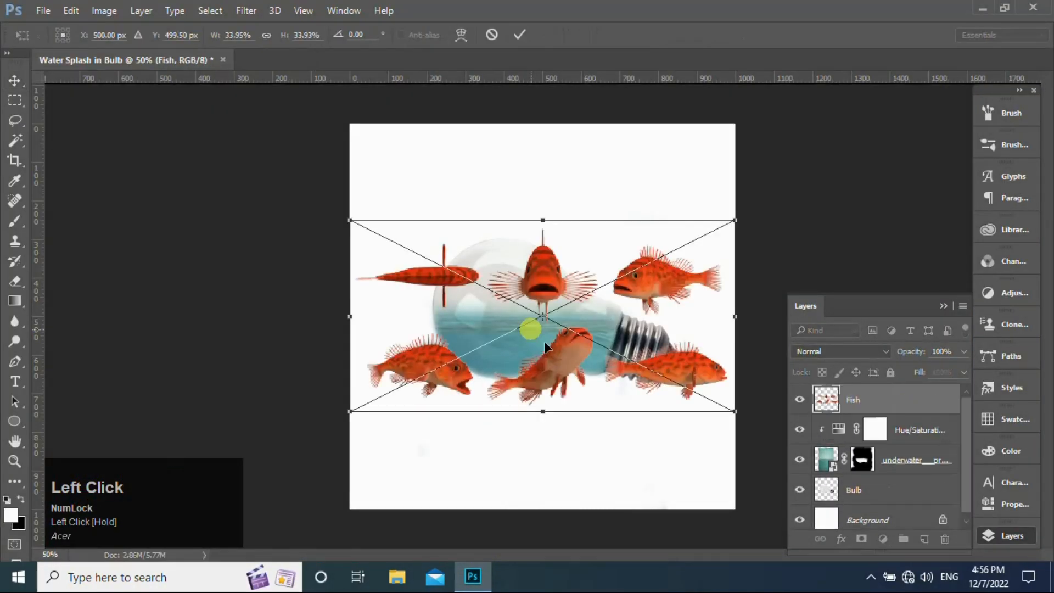
pyautogui.moveTo(736, 410); pyautogui.dragTo(645, 374)
pyautogui.click(519, 37)
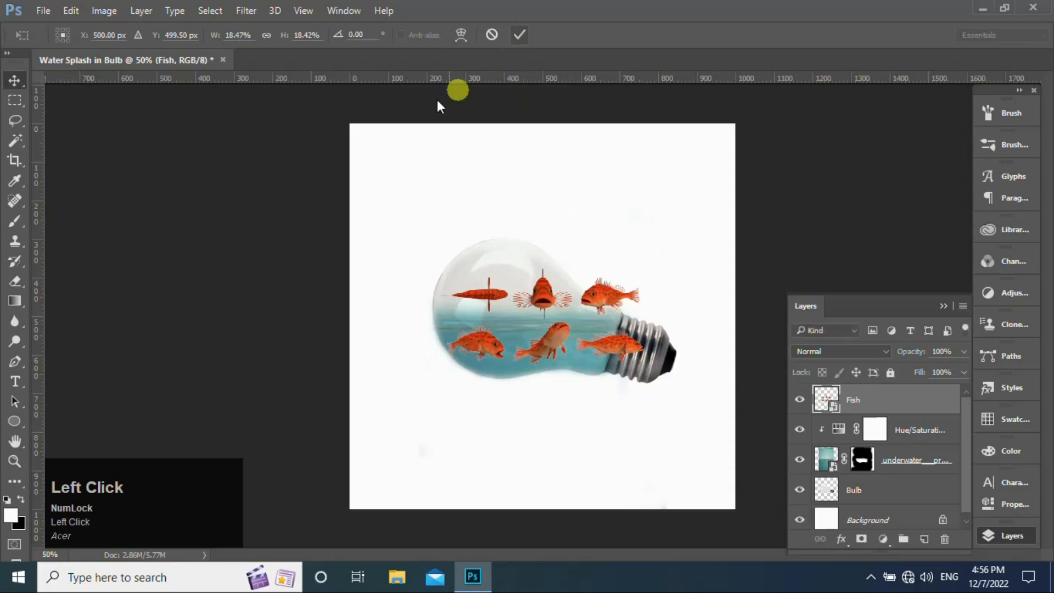
# Lasso the lower-left and lower-middle fish and copy them to a new layer
pyautogui.click(12, 118)
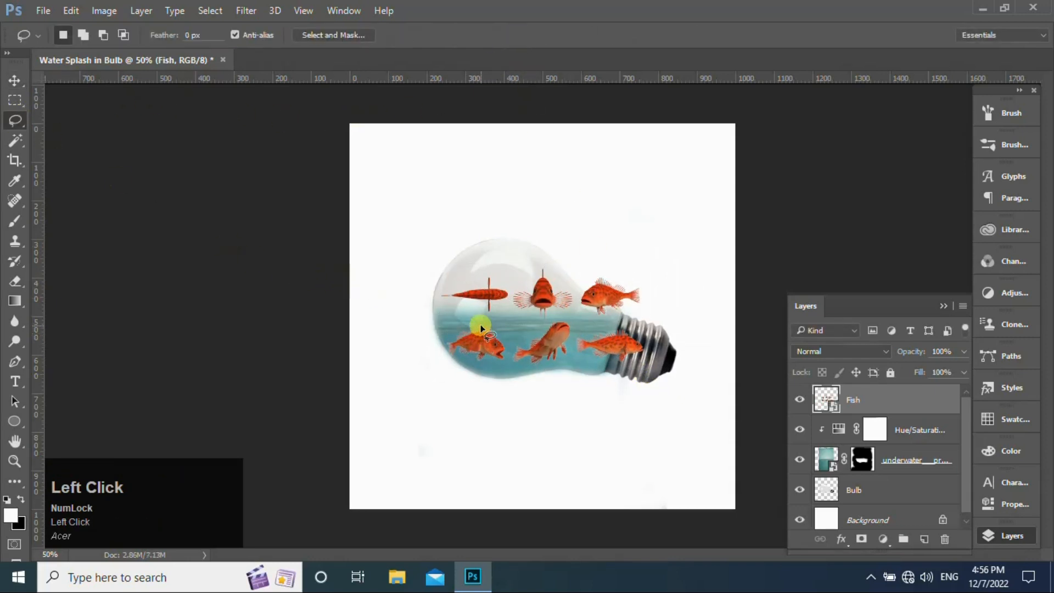
pyautogui.moveTo(478, 320)
pyautogui.mouseDown()
pyautogui.moveTo(444, 343)
pyautogui.moveTo(453, 364)
pyautogui.moveTo(541, 374)
pyautogui.mouseUp()
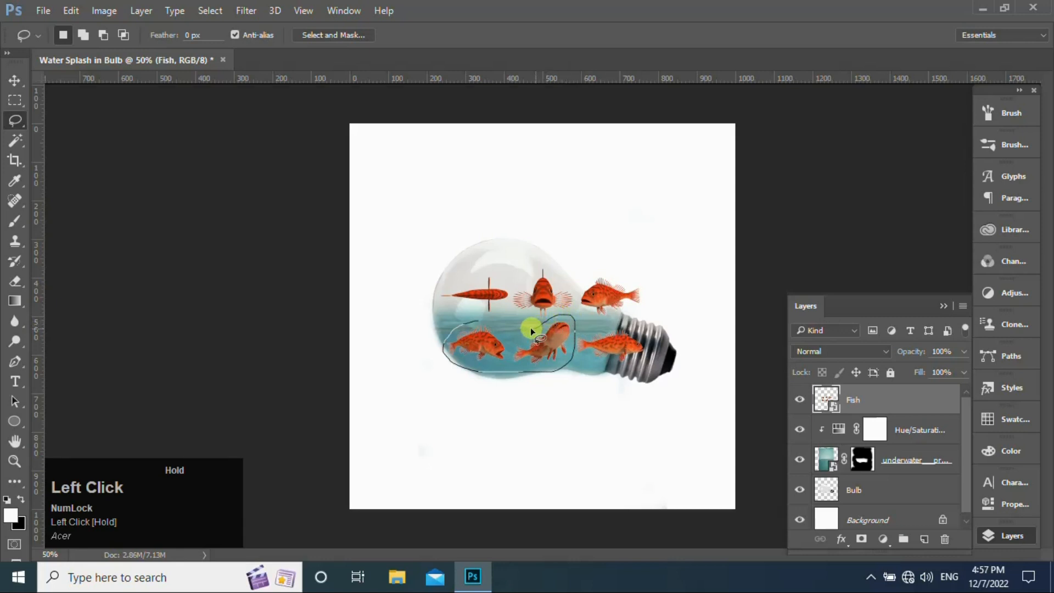
pyautogui.moveTo(473, 320); pyautogui.dragTo(474, 320)
pyautogui.rightClick(473, 320)
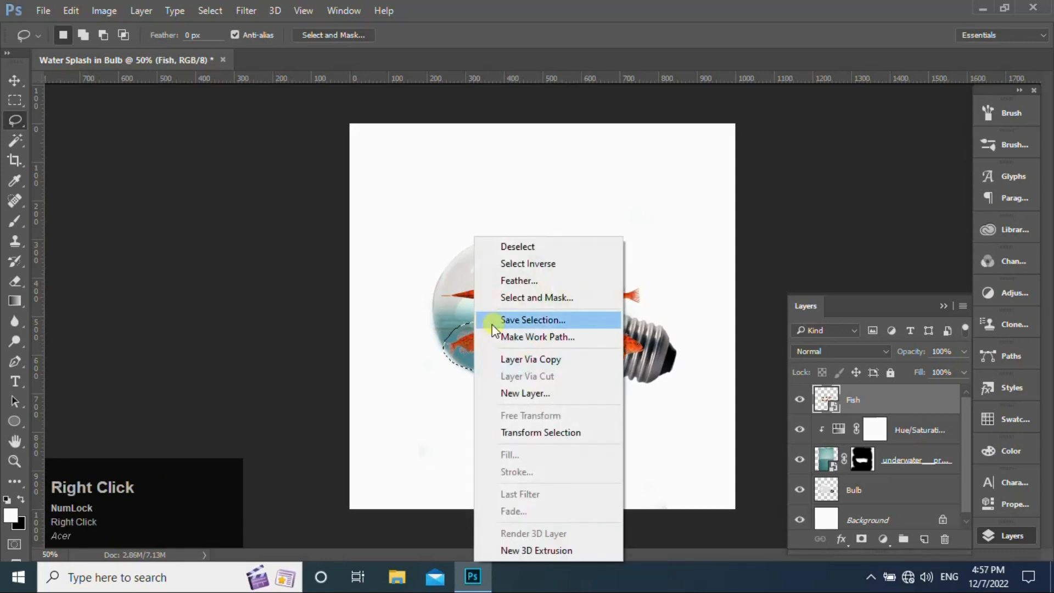
pyautogui.click(530, 360)
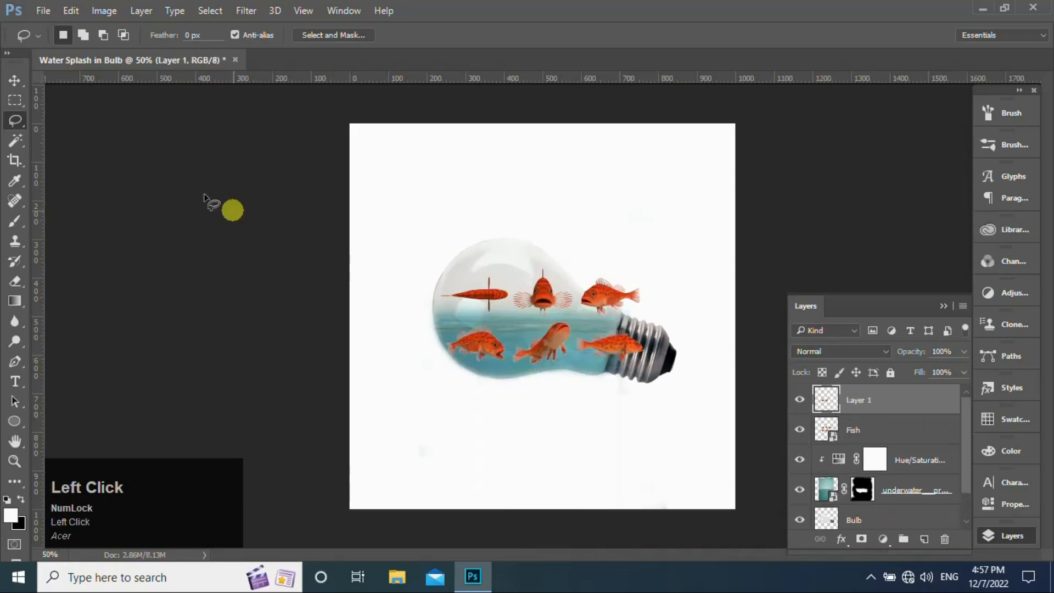
# Hide the original Fish layer and shift the copied pair of fish slightly within the bulb's water
pyautogui.click(13, 81)
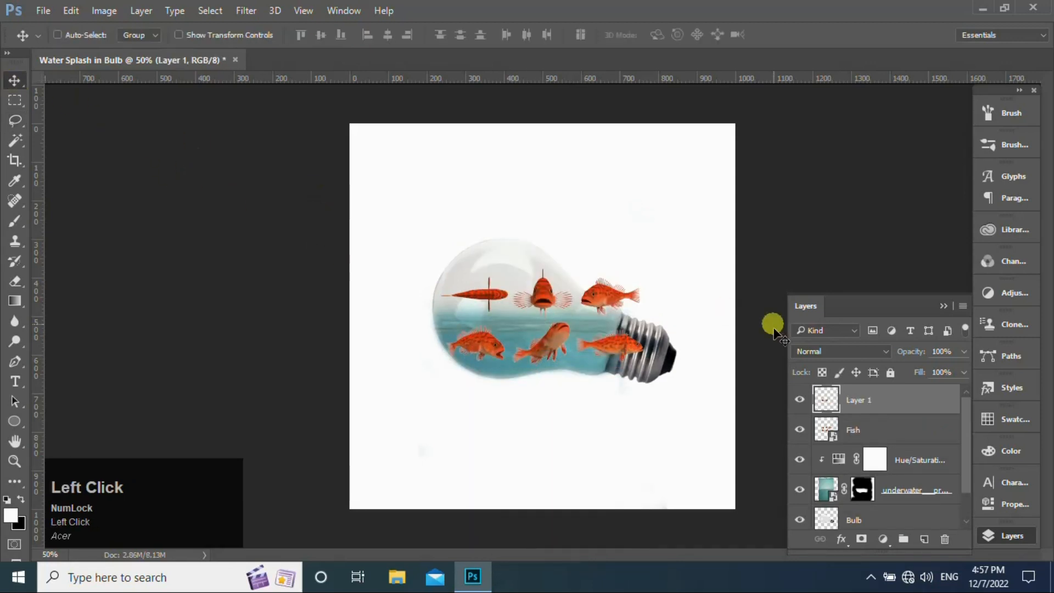
pyautogui.click(801, 430)
pyautogui.moveTo(554, 344); pyautogui.dragTo(561, 344)
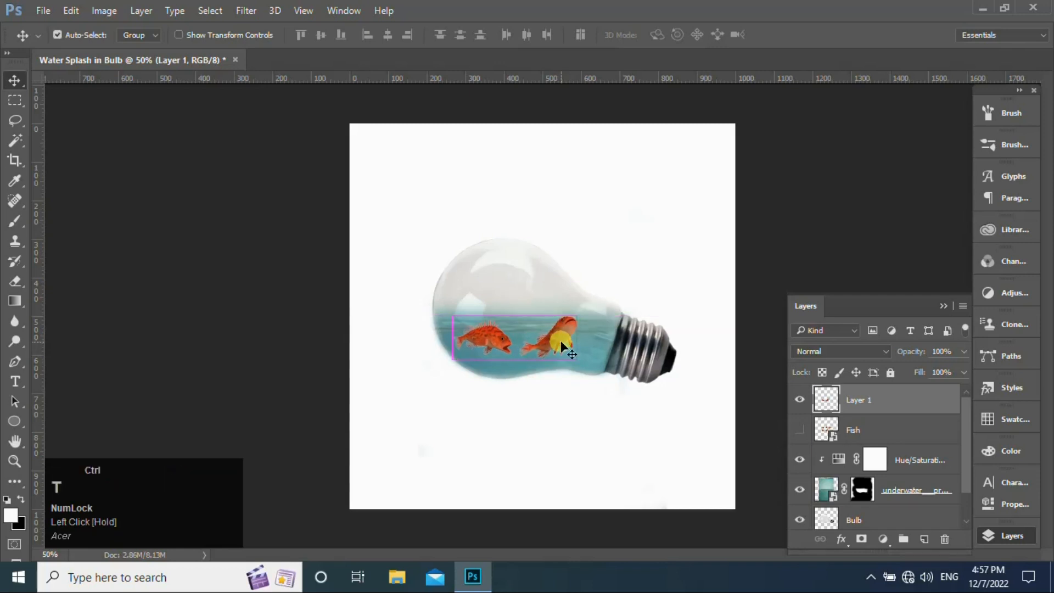
# Scale the copied pair of fish to about 91% and rotate it about -8.4° within the bulb's water
pyautogui.hotkey('ctrl', 't')
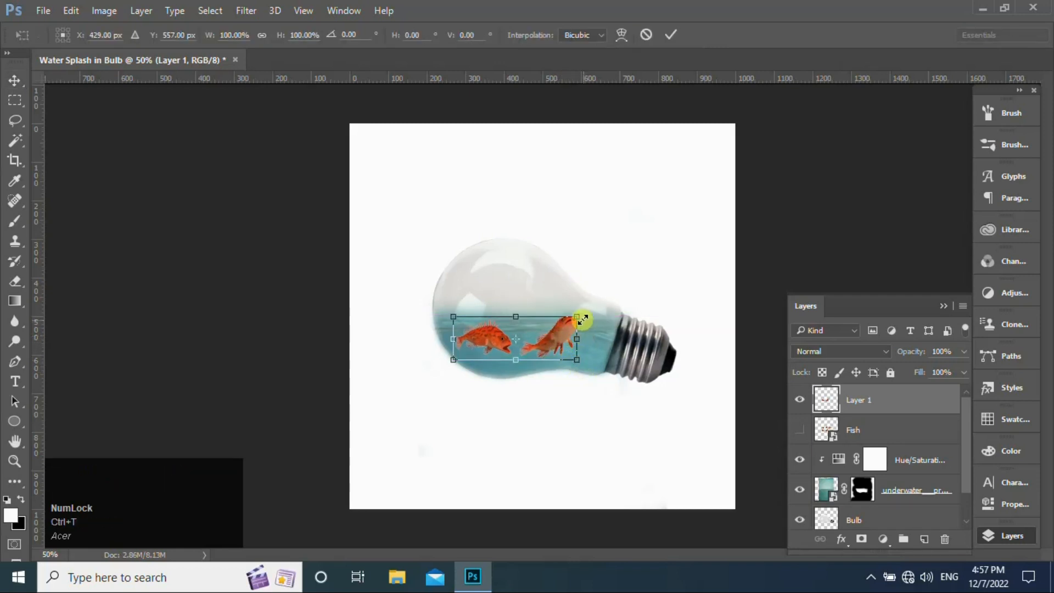
pyautogui.moveTo(576, 317); pyautogui.dragTo(581, 315)
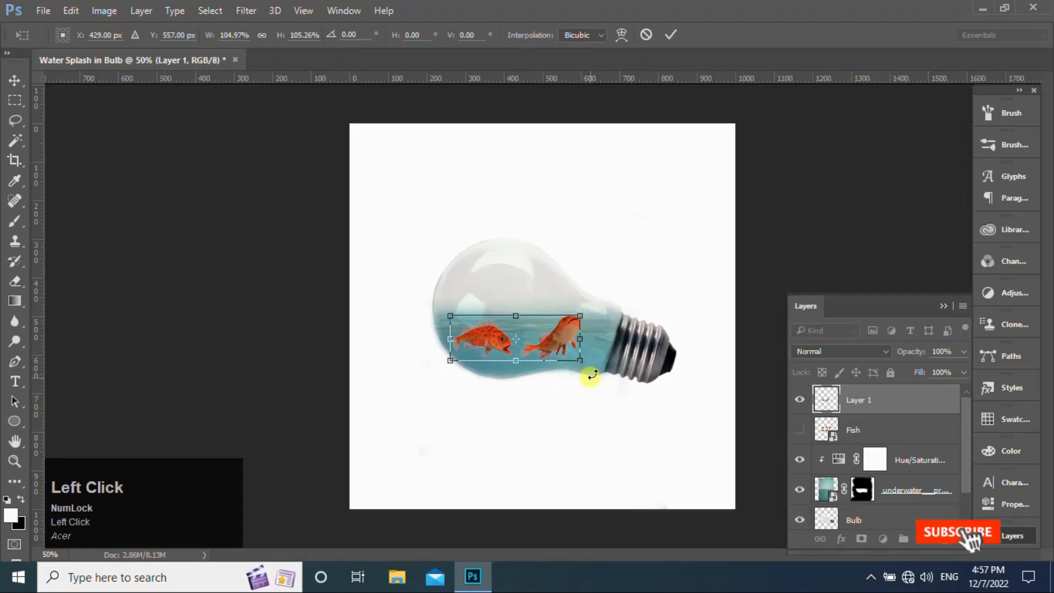
pyautogui.moveTo(588, 372); pyautogui.dragTo(567, 309)
pyautogui.click(674, 34)
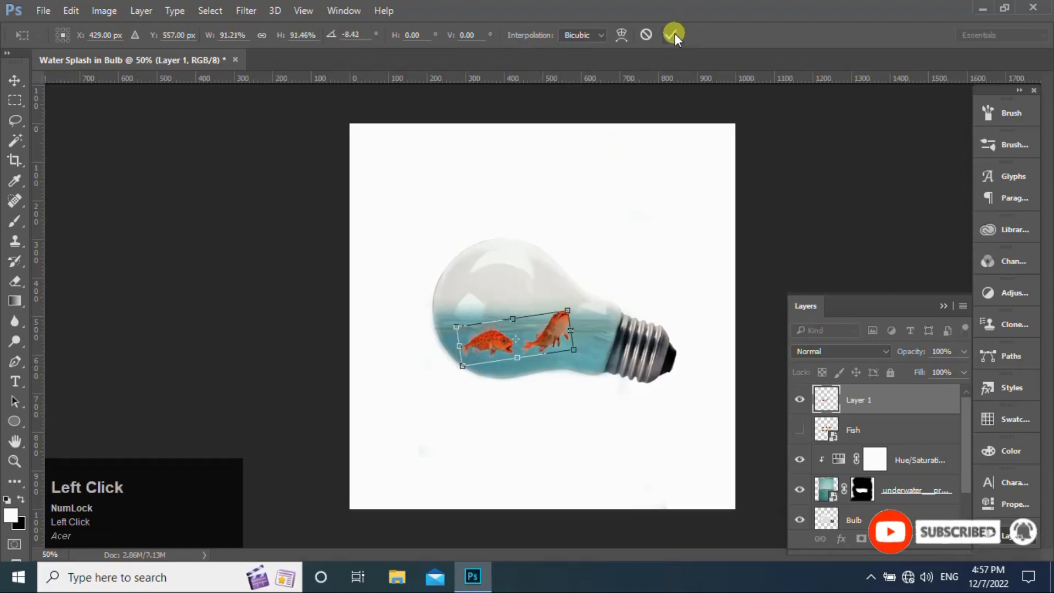
# Delete the hidden Fish layer and select the layer holding the copied pair of fish
pyautogui.click(892, 432)
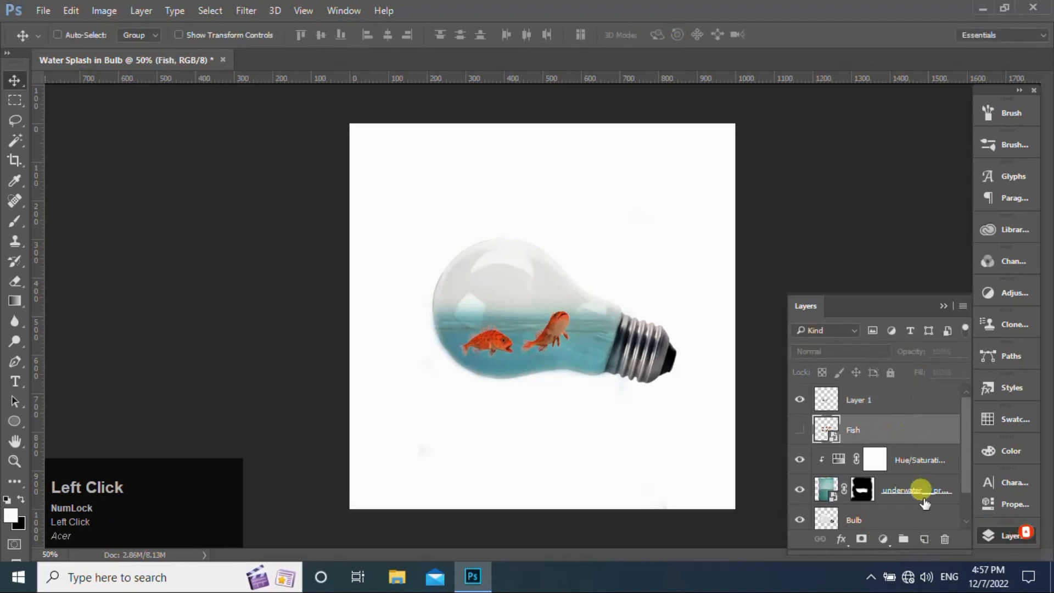
pyautogui.click(944, 538)
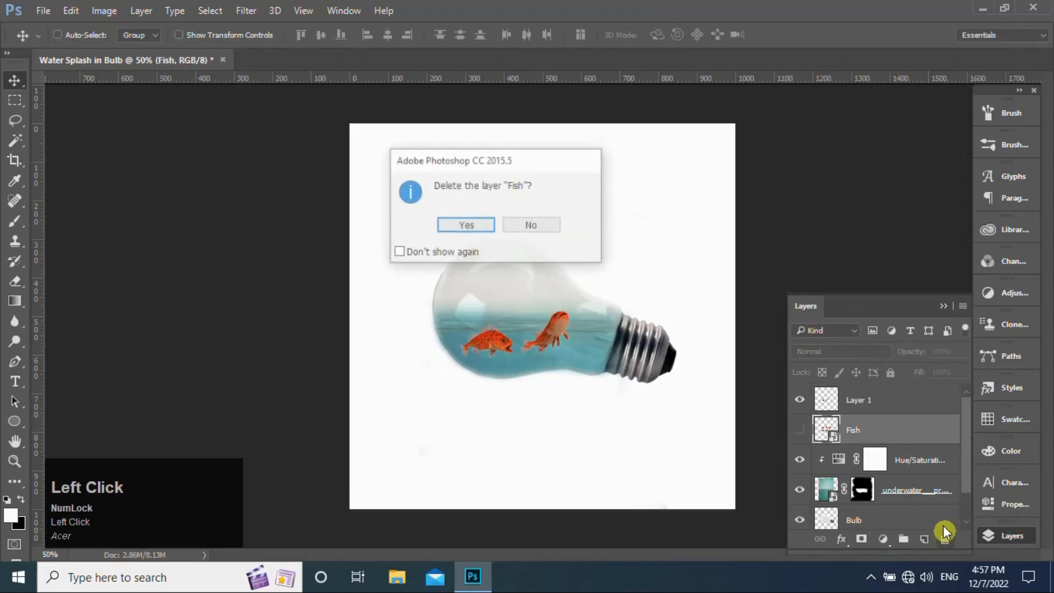
pyautogui.click(473, 226)
pyautogui.click(887, 400)
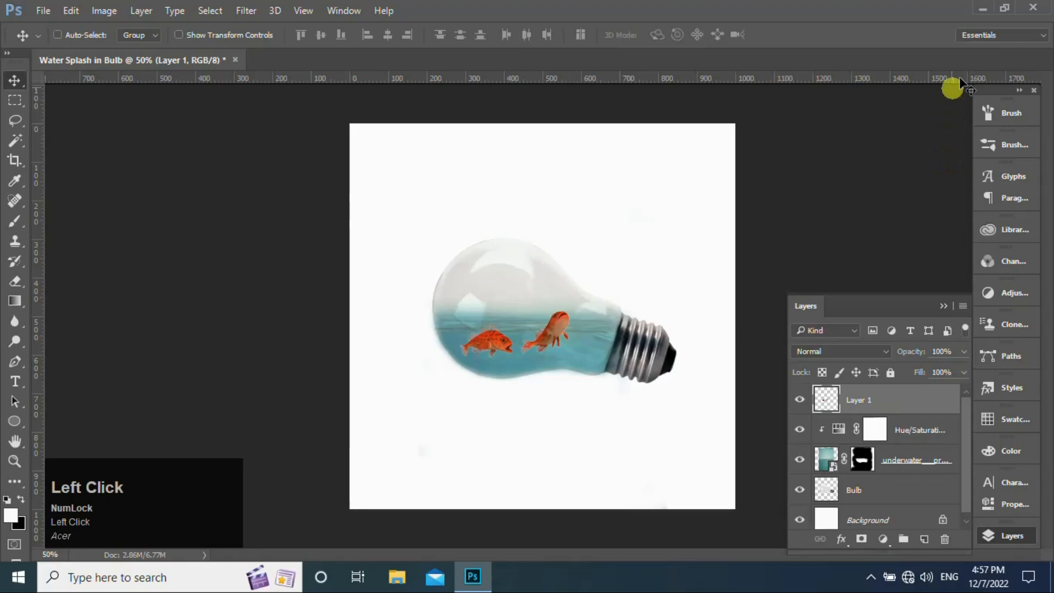
# Place the water_Splash image from the desktop over the bulb, scaled to about 54.3% and rotated about 7.7°
pyautogui.click(982, 4)
pyautogui.moveTo(264, 222); pyautogui.dragTo(400, 327)
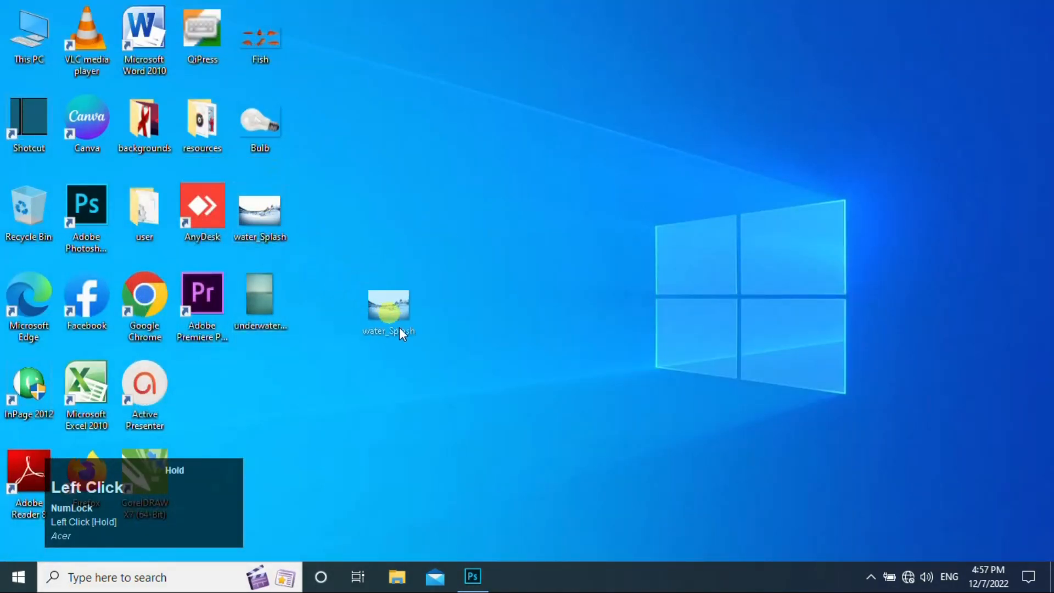
pyautogui.moveTo(475, 553); pyautogui.dragTo(536, 344)
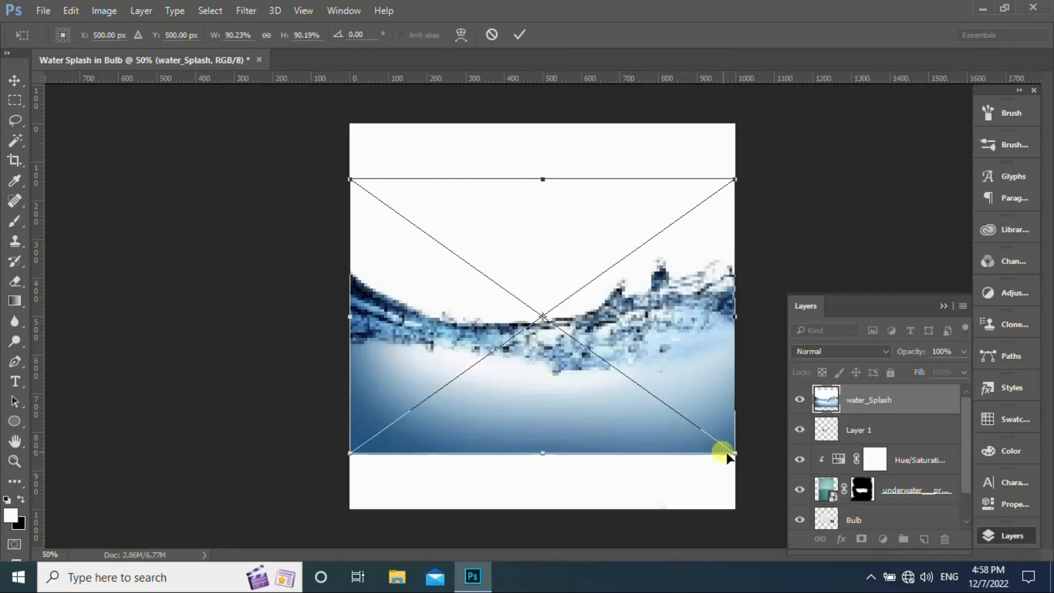
pyautogui.moveTo(728, 456); pyautogui.dragTo(667, 437)
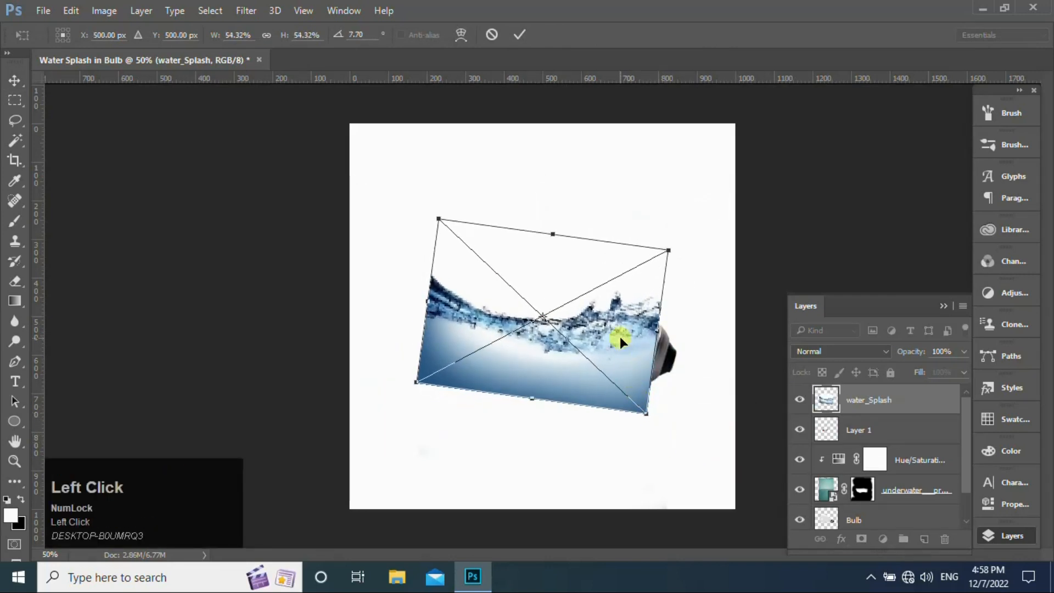
pyautogui.moveTo(620, 337); pyautogui.dragTo(618, 350)
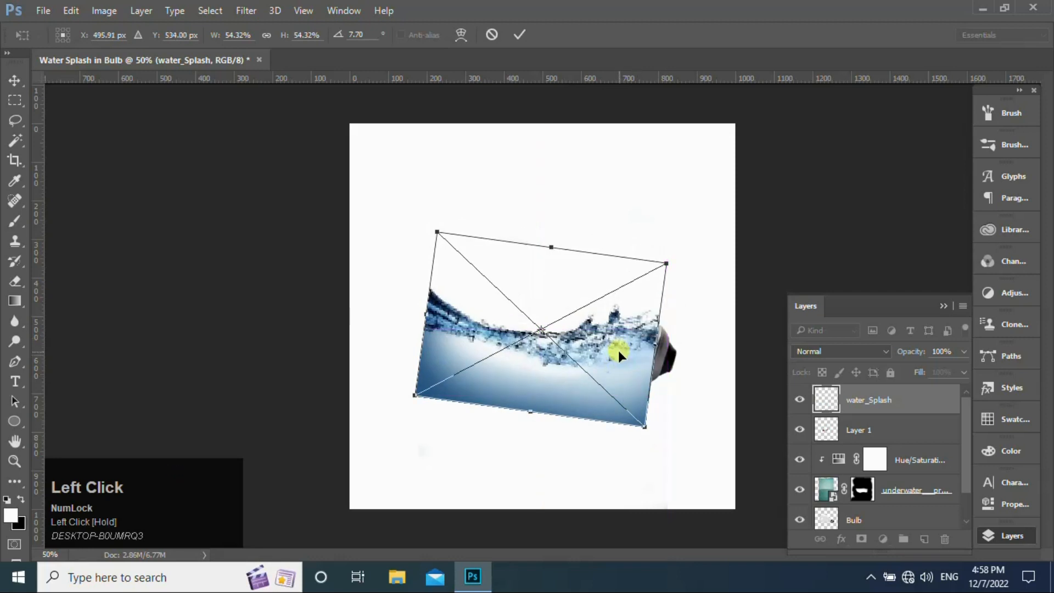
pyautogui.click(519, 34)
# Set the water_Splash layer to Overlay, then scale it to about 46.7% and align it with the bulb's water
pyautogui.click(885, 354)
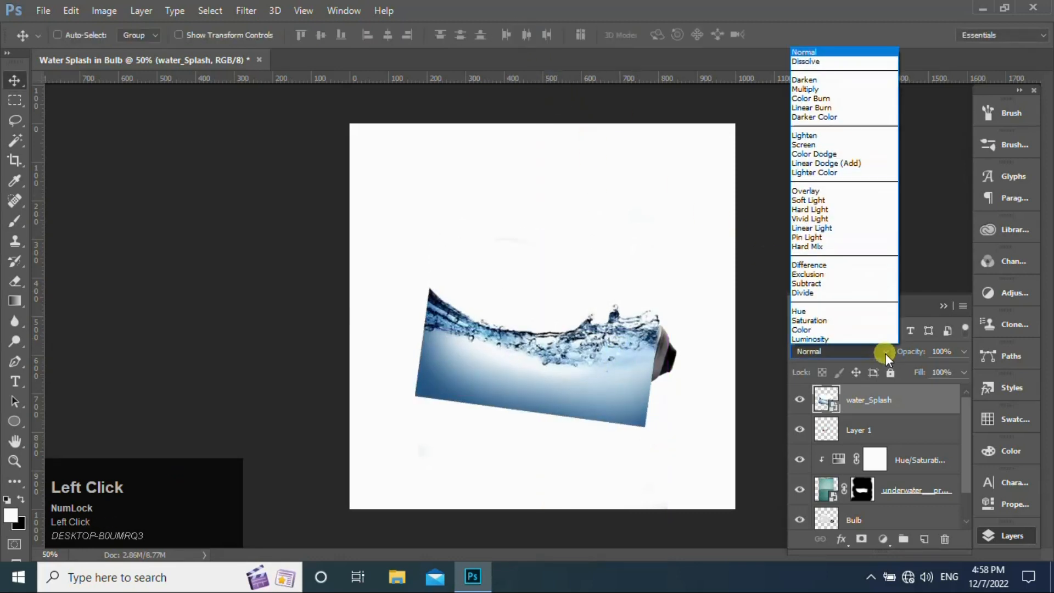
pyautogui.click(825, 190)
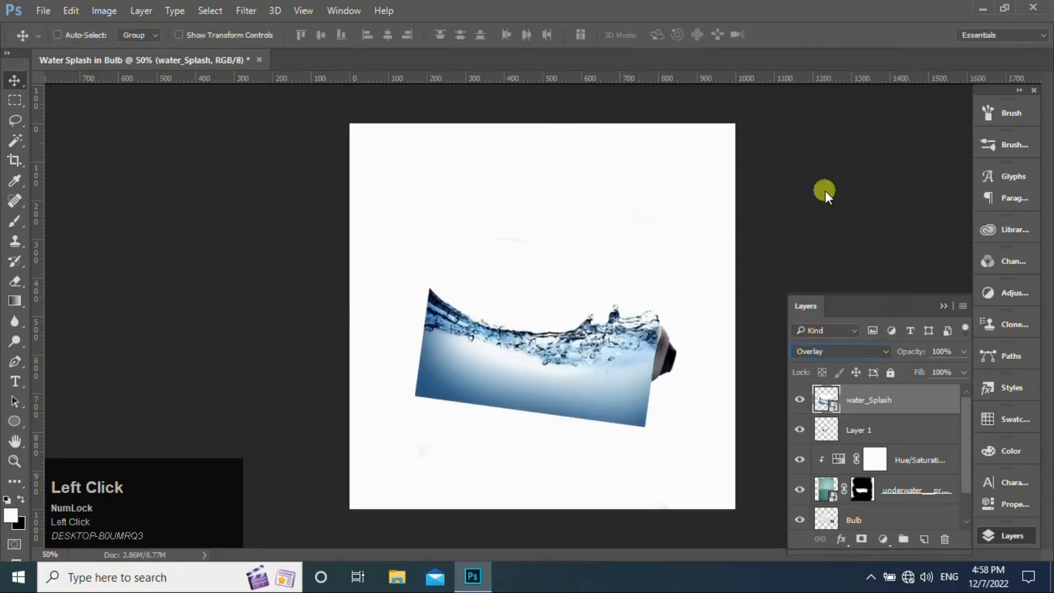
pyautogui.keyDown('ctrl'); pyautogui.click(881, 403); pyautogui.keyUp('ctrl')
pyautogui.hotkey('ctrl', 't')
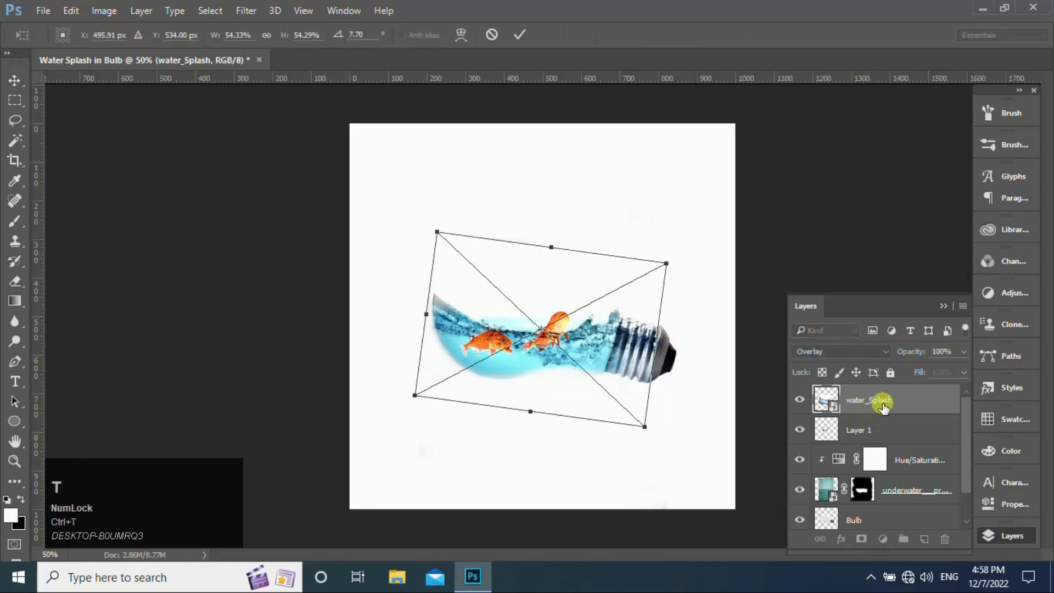
pyautogui.moveTo(641, 430); pyautogui.dragTo(611, 421)
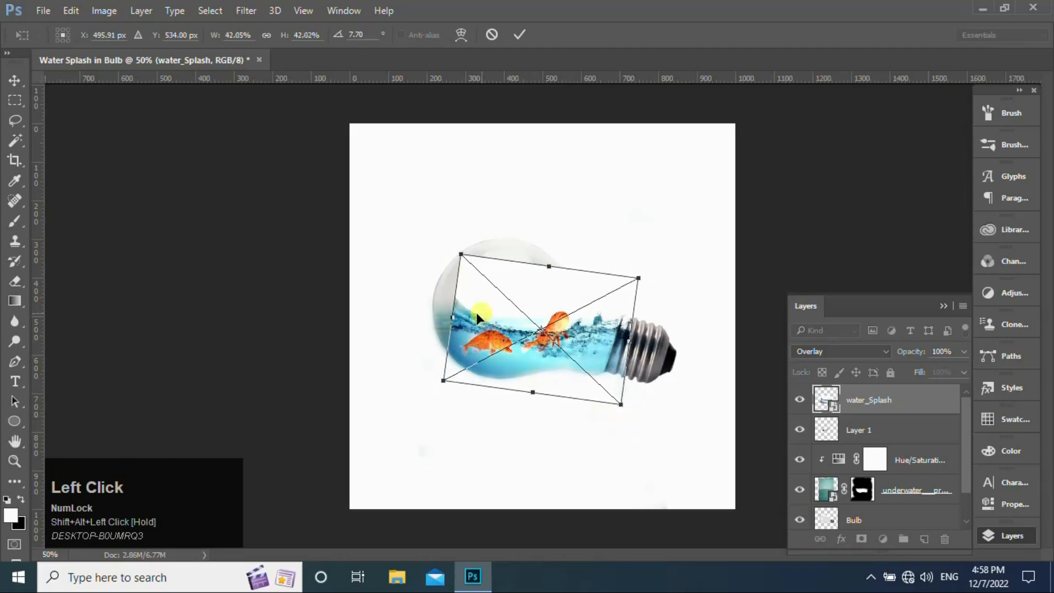
pyautogui.moveTo(460, 253); pyautogui.dragTo(449, 242)
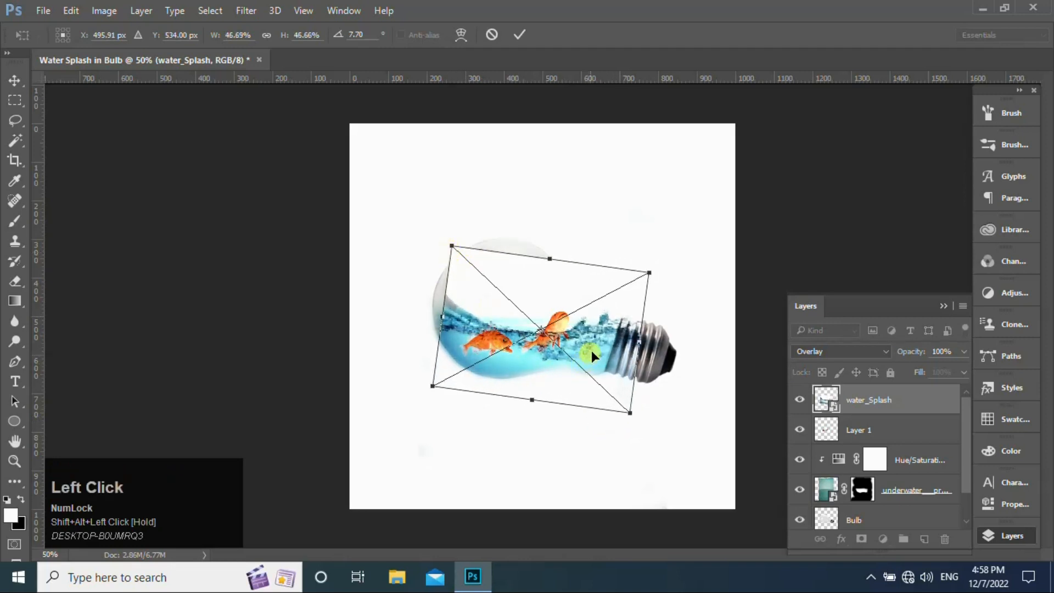
pyautogui.moveTo(591, 350); pyautogui.dragTo(581, 344)
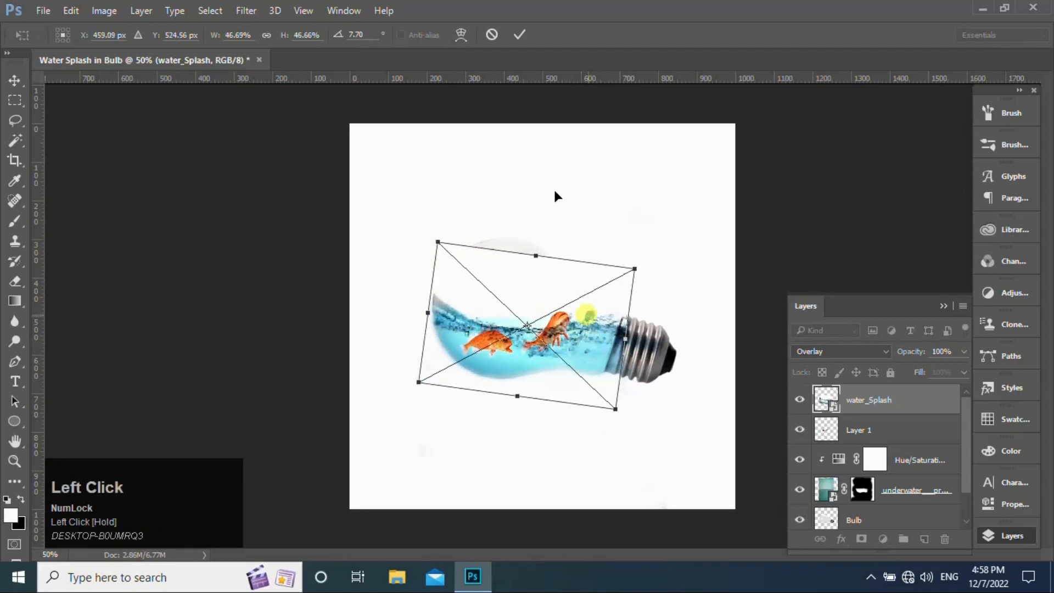
pyautogui.click(521, 37)
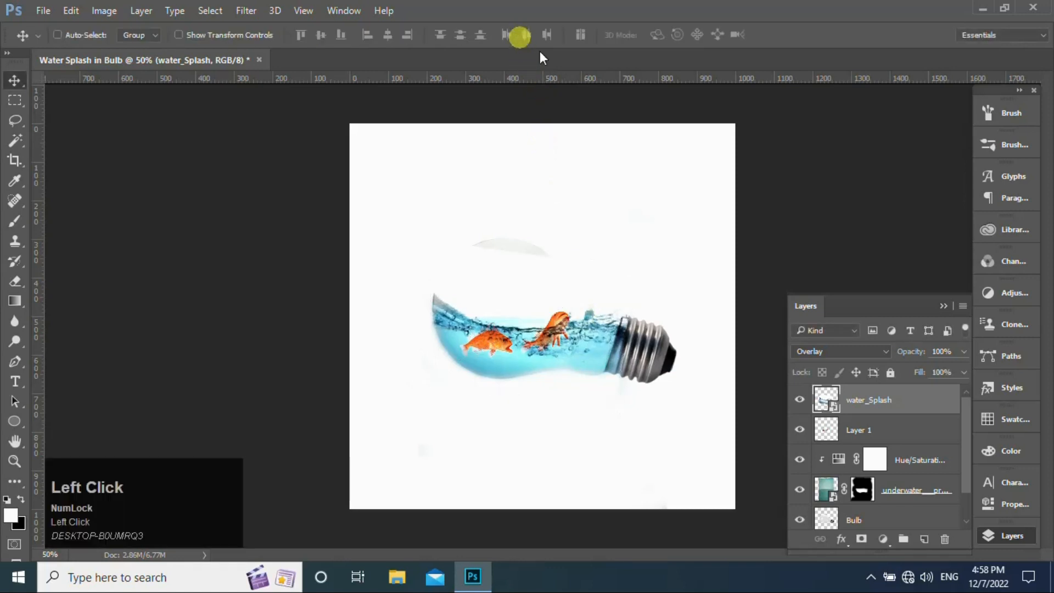
# Lower the water_Splash layer's opacity to 80% and mask out its area beyond the bulb's water with a black 150 px brush
pyautogui.click(965, 353)
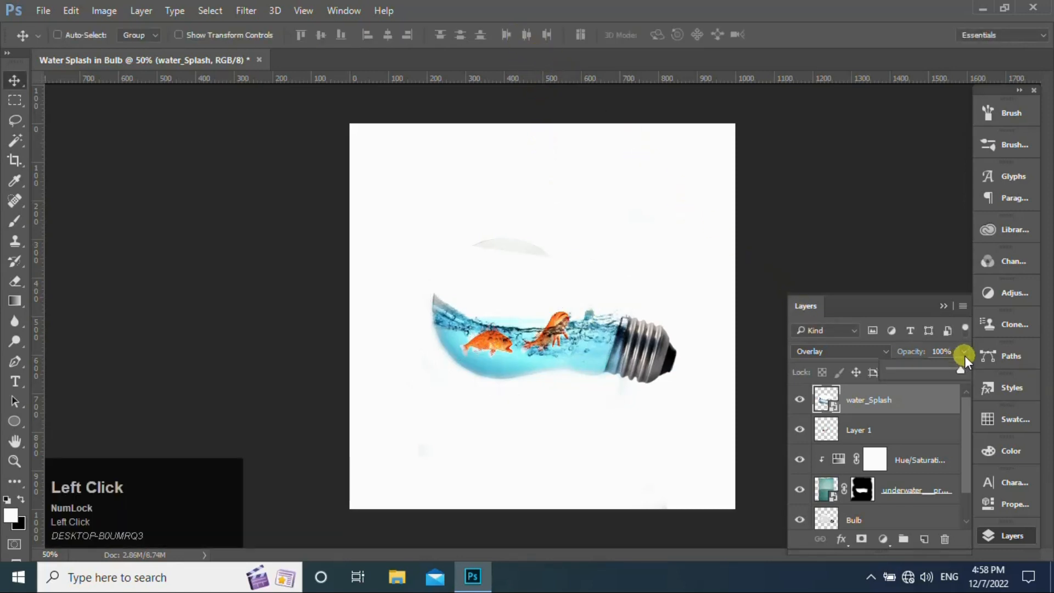
pyautogui.moveTo(951, 367); pyautogui.dragTo(948, 367)
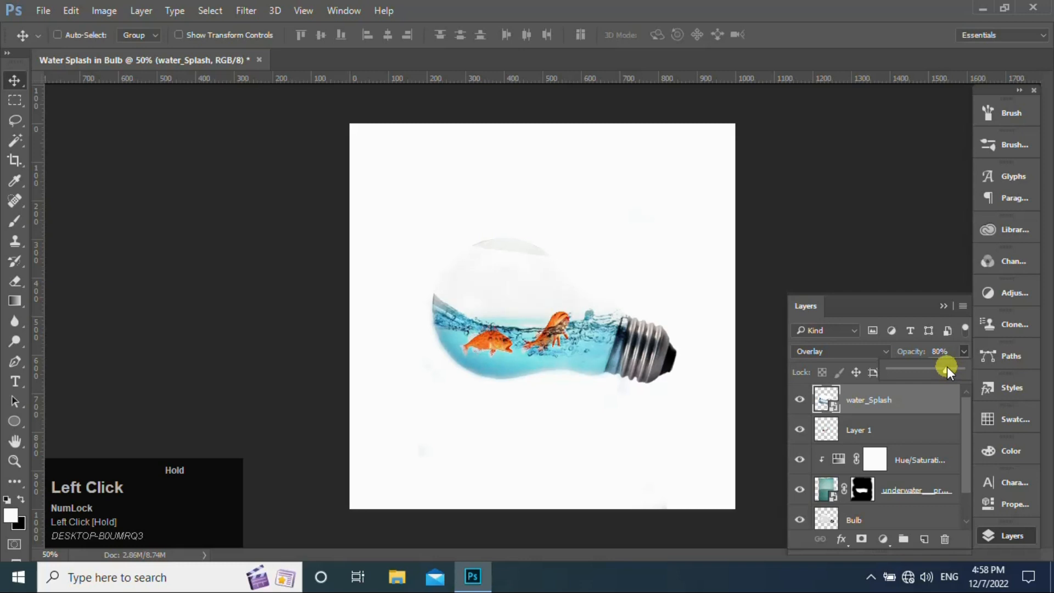
pyautogui.click(863, 539)
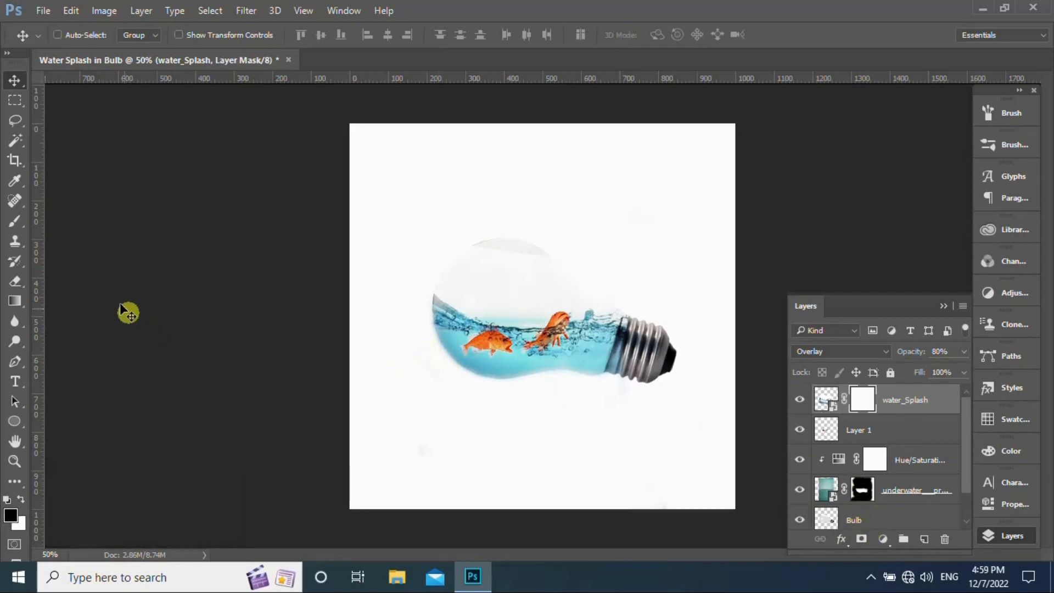
pyautogui.click(16, 223)
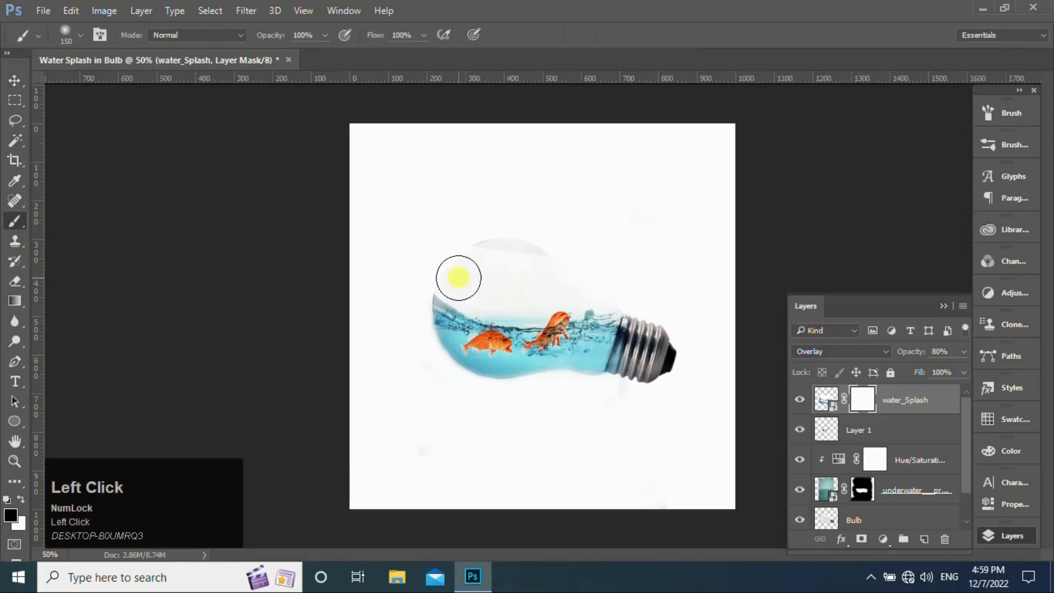
pyautogui.moveTo(458, 278)
pyautogui.mouseDown()
pyautogui.moveTo(543, 265)
pyautogui.moveTo(462, 261)
pyautogui.moveTo(555, 288)
pyautogui.moveTo(490, 274)
pyautogui.moveTo(651, 288)
pyautogui.moveTo(629, 390)
pyautogui.moveTo(645, 311)
pyautogui.moveTo(586, 402)
pyautogui.moveTo(508, 402)
pyautogui.moveTo(449, 385)
pyautogui.moveTo(424, 360)
pyautogui.moveTo(409, 305)
pyautogui.moveTo(411, 358)
pyautogui.moveTo(416, 276)
pyautogui.moveTo(638, 299)
pyautogui.moveTo(631, 386)
pyautogui.moveTo(645, 334)
pyautogui.moveTo(615, 398)
pyautogui.moveTo(488, 411)
pyautogui.moveTo(499, 407)
pyautogui.moveTo(453, 395)
pyautogui.moveTo(422, 365)
pyautogui.moveTo(491, 399)
pyautogui.moveTo(612, 406)
pyautogui.moveTo(661, 301)
pyautogui.moveTo(533, 291)
pyautogui.moveTo(165, 176)
pyautogui.mouseUp()
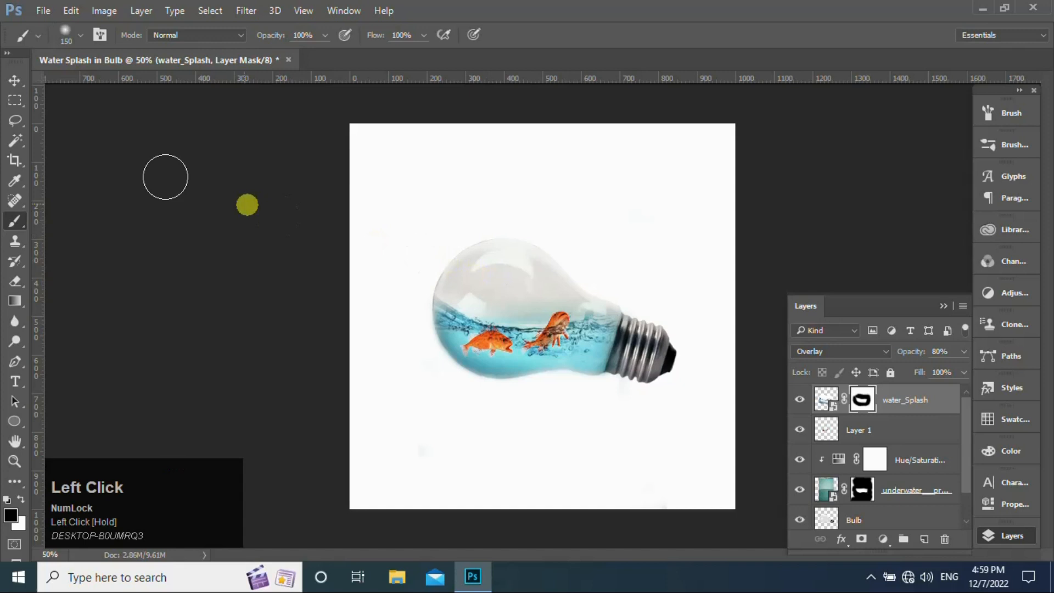
pyautogui.click(21, 84)
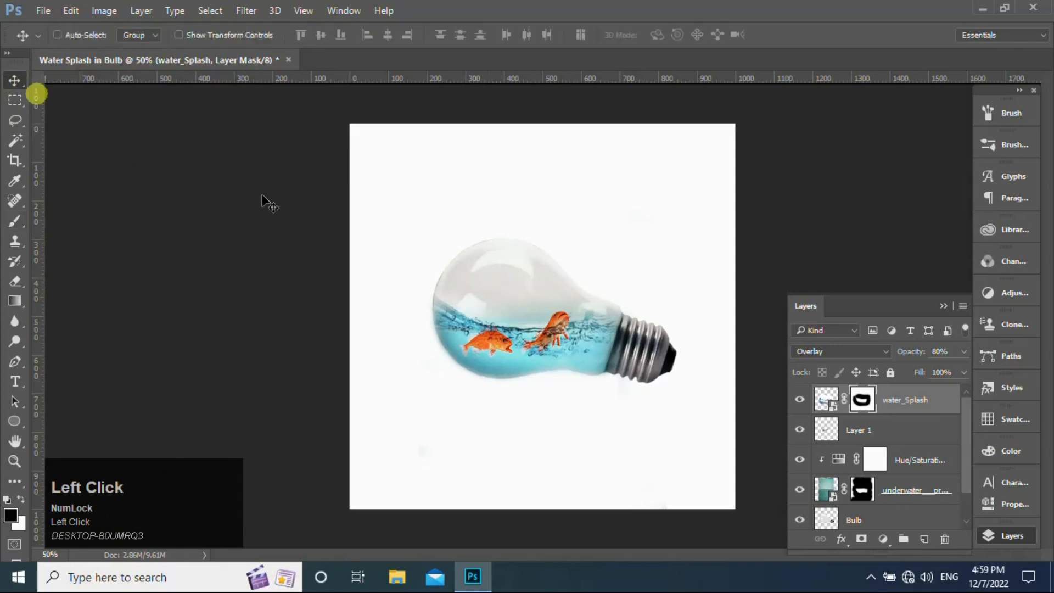
# Paint black on the underwater layer's mask with an 80 px brush to hide the water above the splash line
pyautogui.click(865, 493)
pyautogui.press('b')
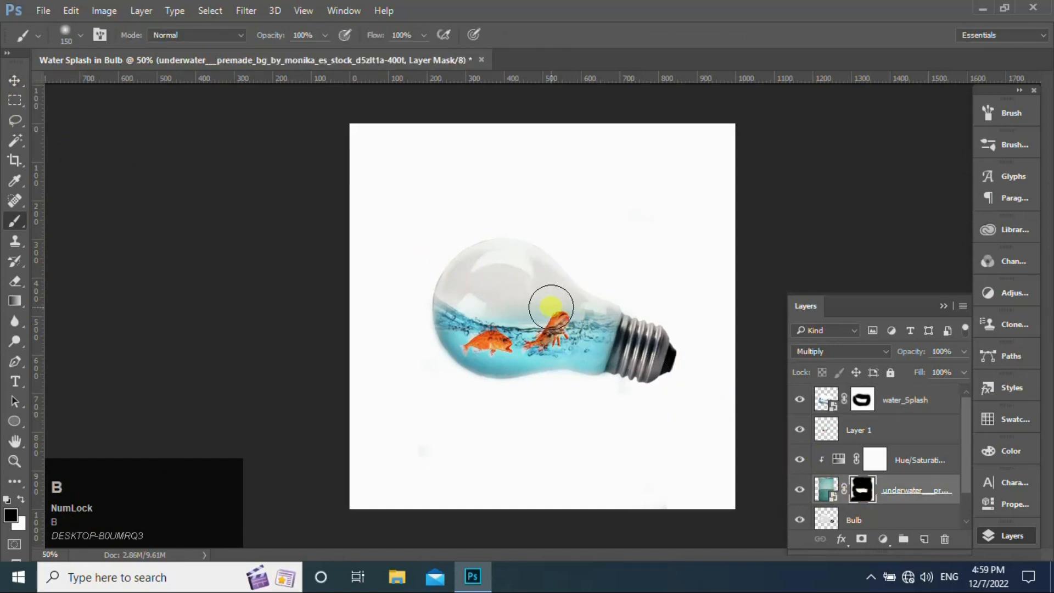
pyautogui.press('[')
pyautogui.press('[')
pyautogui.press('[')
pyautogui.press('[')
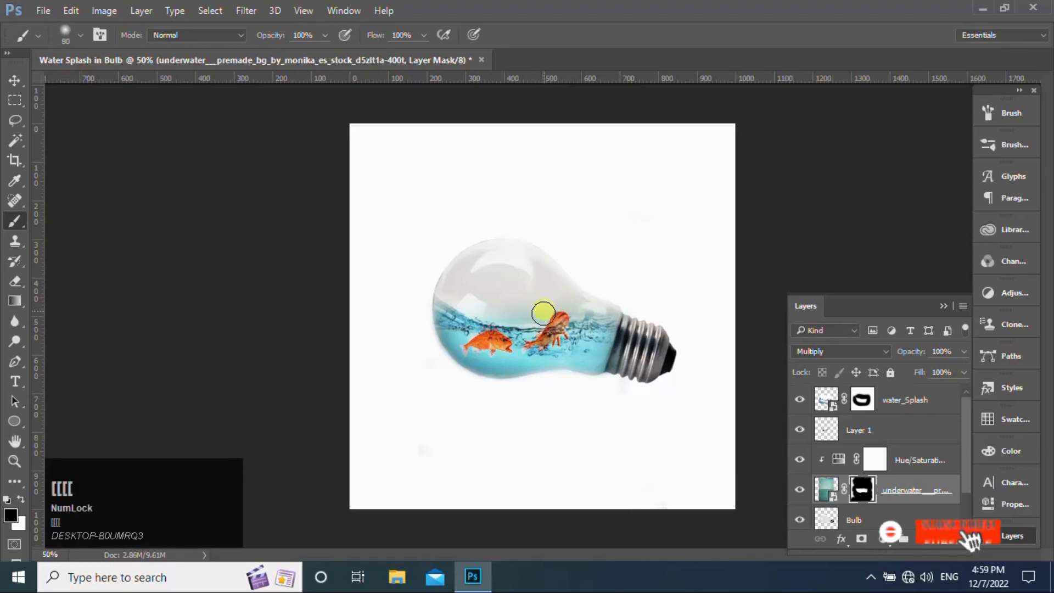
pyautogui.click(537, 314)
pyautogui.moveTo(537, 314)
pyautogui.mouseDown()
pyautogui.moveTo(472, 304)
pyautogui.moveTo(628, 310)
pyautogui.moveTo(547, 305)
pyautogui.mouseUp()
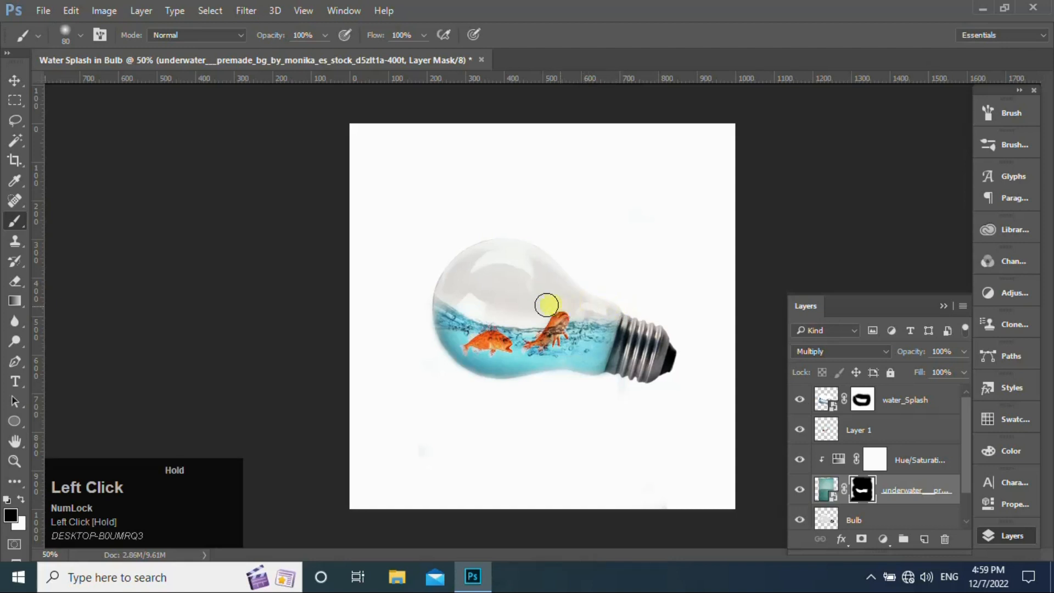
# Restore the underwater layer along the splash line with a white 50 px brush, and mask the spill outside the bulb's left edge in black
pyautogui.click(20, 499)
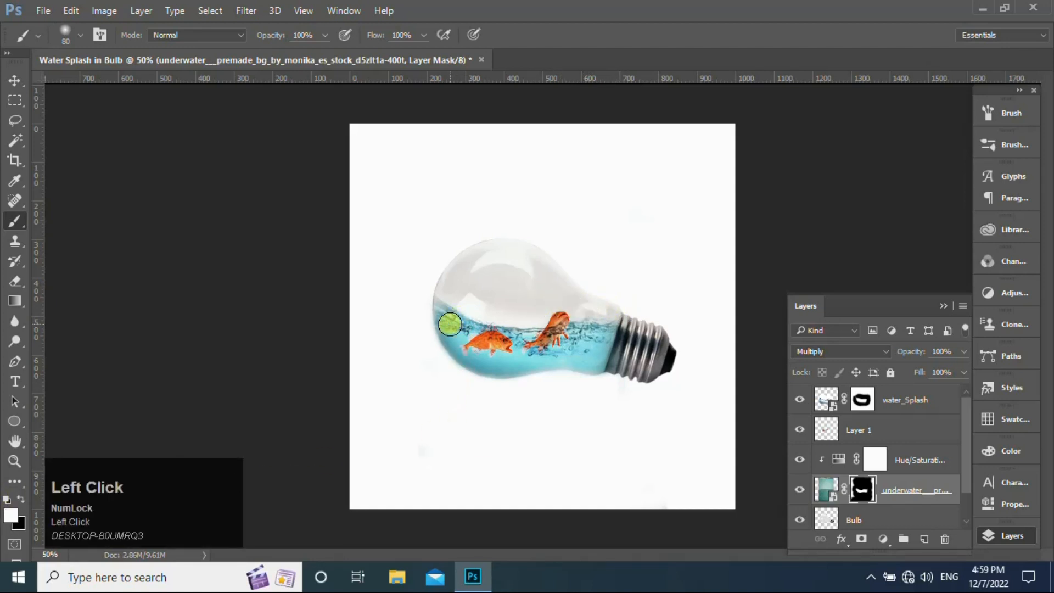
pyautogui.press('[')
pyautogui.press('[')
pyautogui.moveTo(445, 314)
pyautogui.mouseDown()
pyautogui.moveTo(432, 296)
pyautogui.moveTo(503, 365)
pyautogui.moveTo(572, 357)
pyautogui.moveTo(573, 367)
pyautogui.moveTo(597, 347)
pyautogui.moveTo(593, 324)
pyautogui.mouseUp()
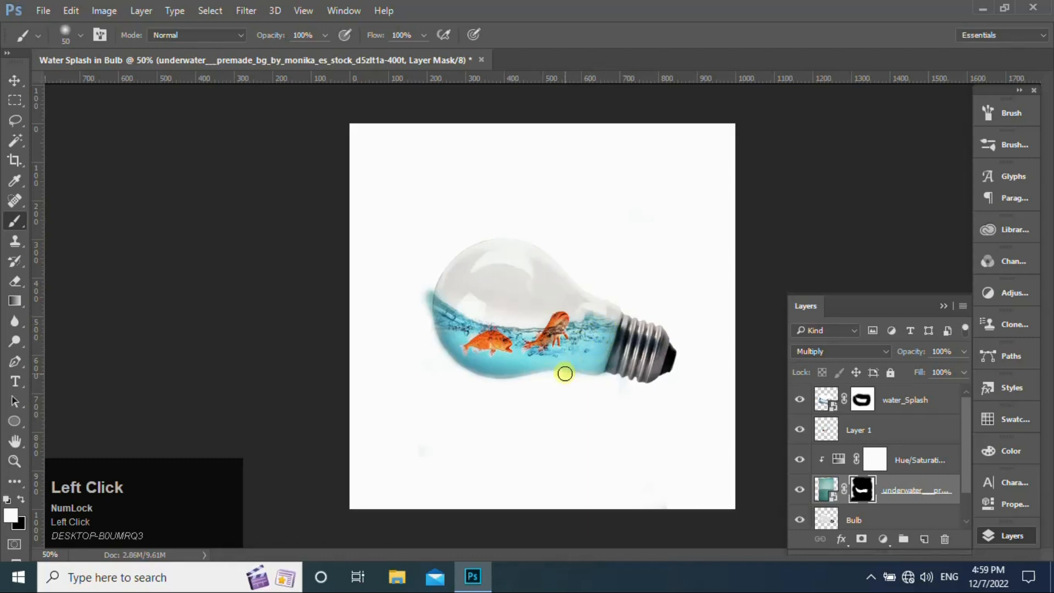
pyautogui.click(20, 499)
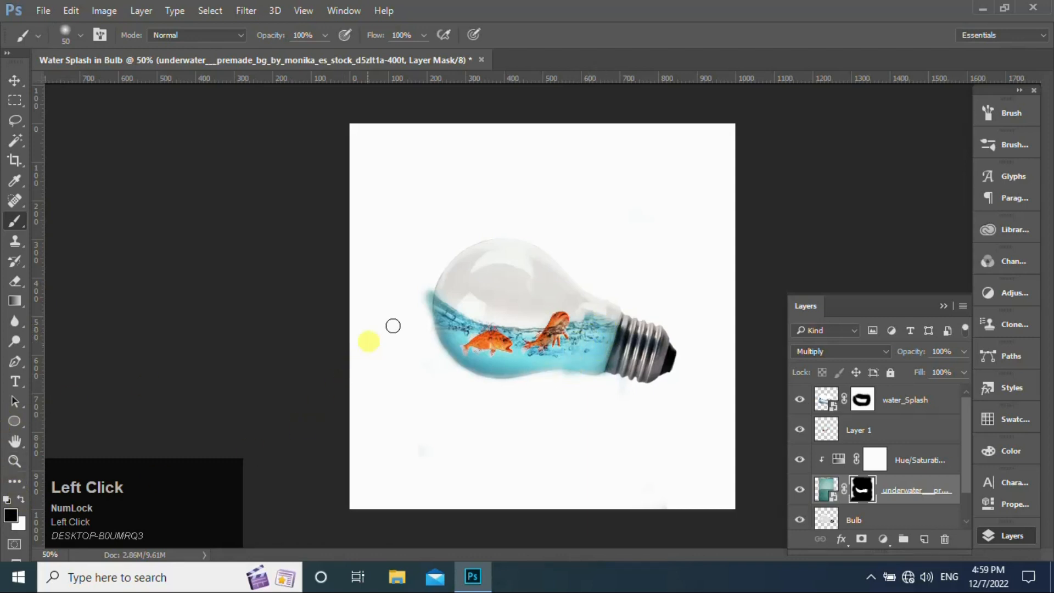
pyautogui.moveTo(423, 290)
pyautogui.mouseDown()
pyautogui.moveTo(421, 301)
pyautogui.moveTo(497, 343)
pyautogui.mouseUp()
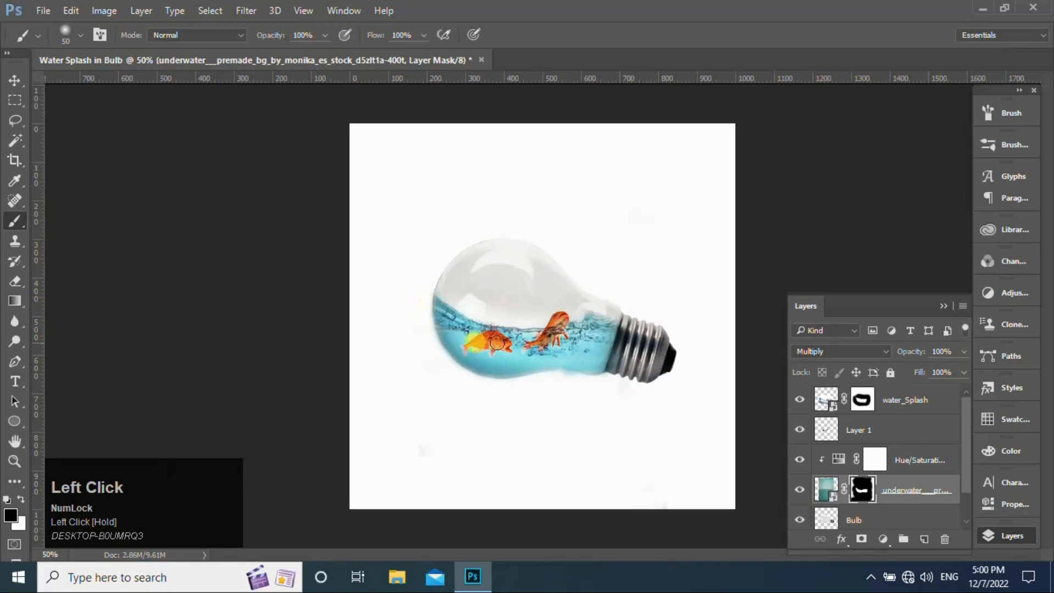
# Reduce the opacity of the copied fish layer to about 84%
pyautogui.click(903, 405)
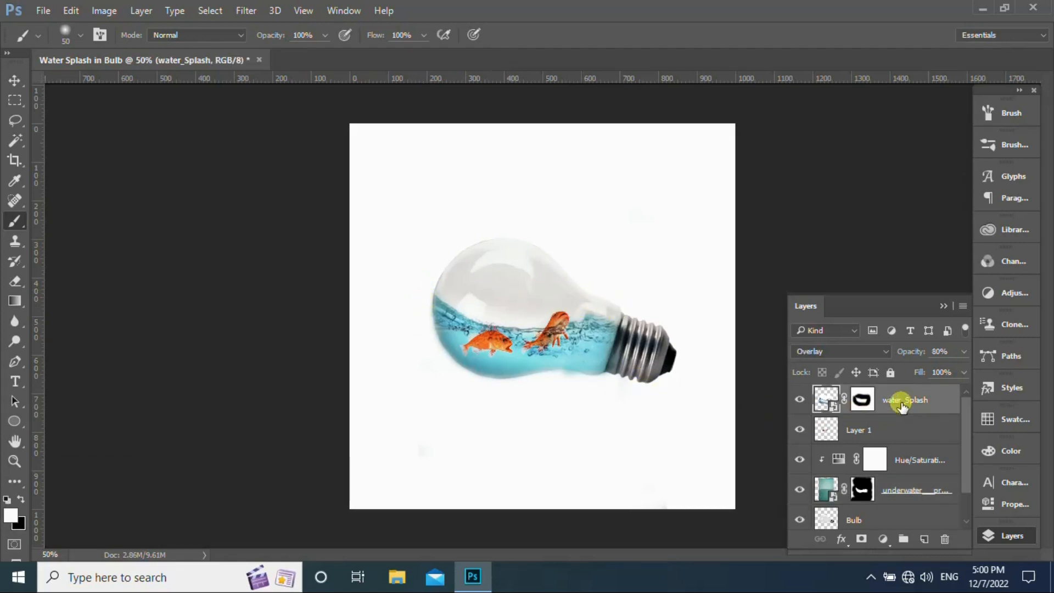
pyautogui.click(910, 429)
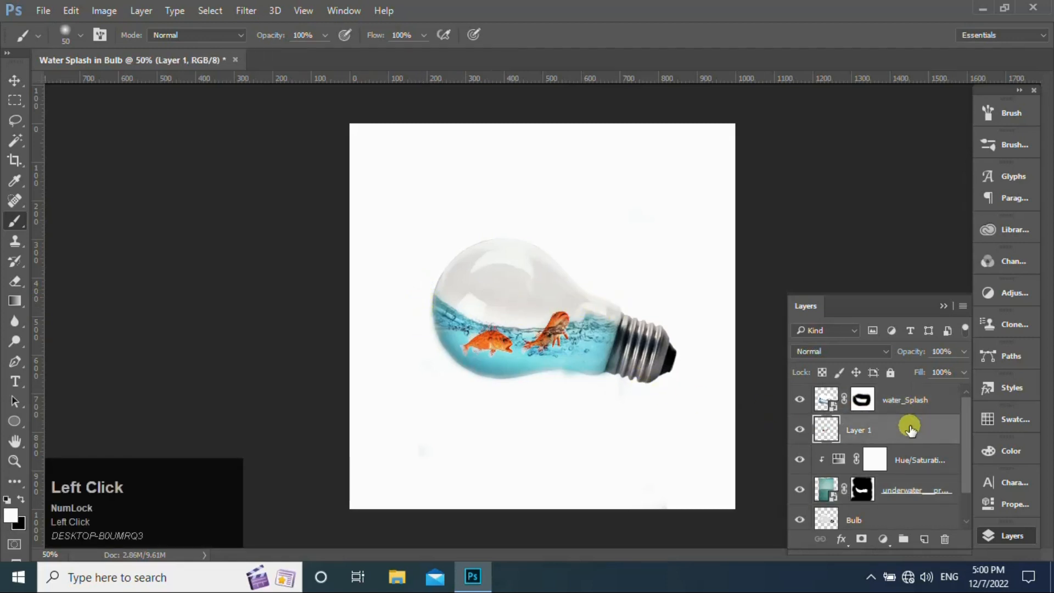
pyautogui.click(964, 353)
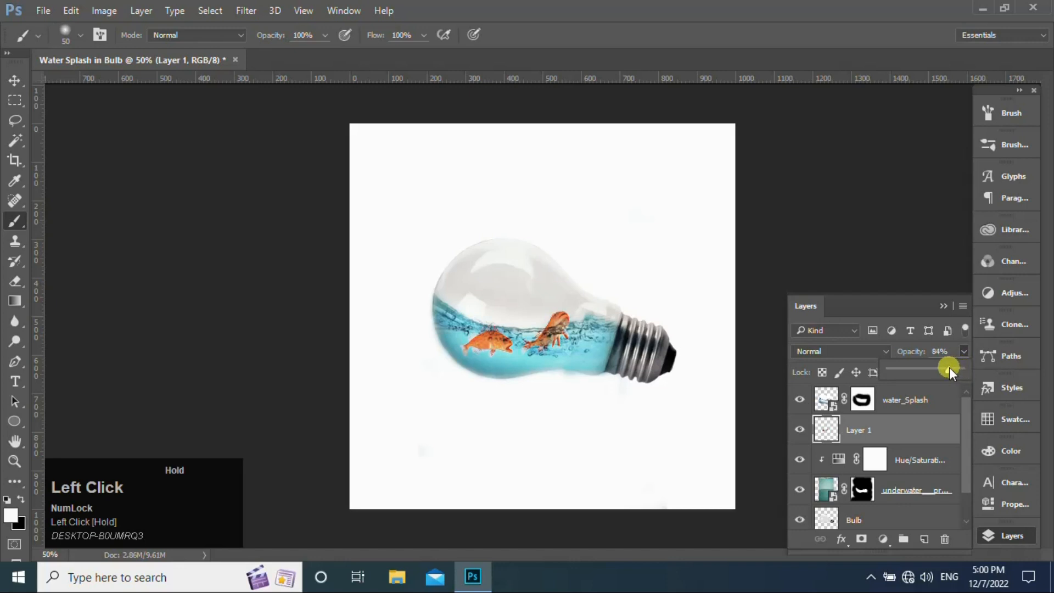
# Add a Vibrance adjustment layer above the water_Splash layer with the vibrance raised to about +67
pyautogui.click(937, 396)
pyautogui.rightClick(885, 540)
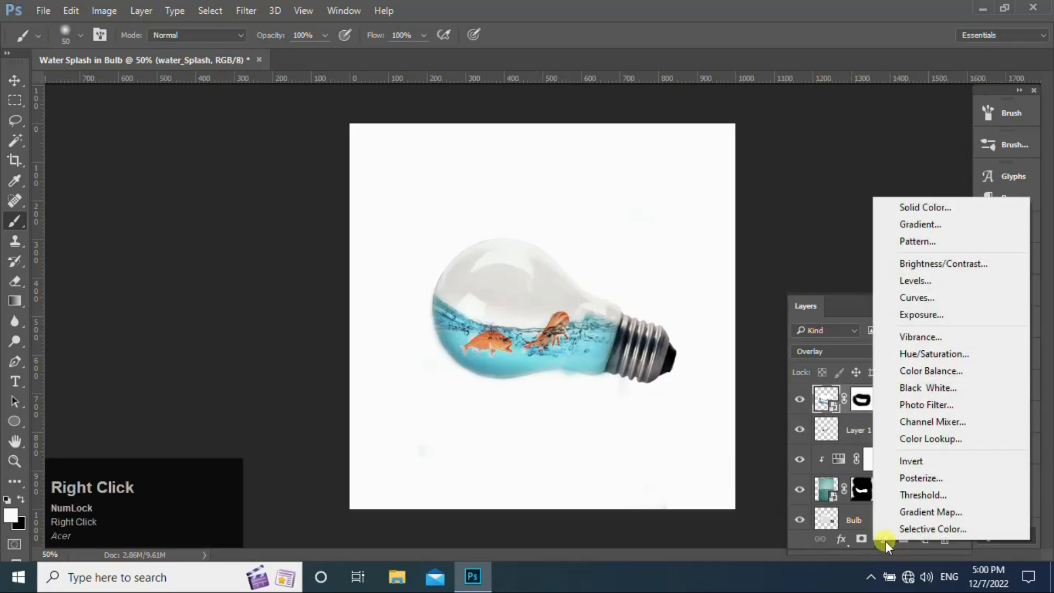
pyautogui.click(920, 337)
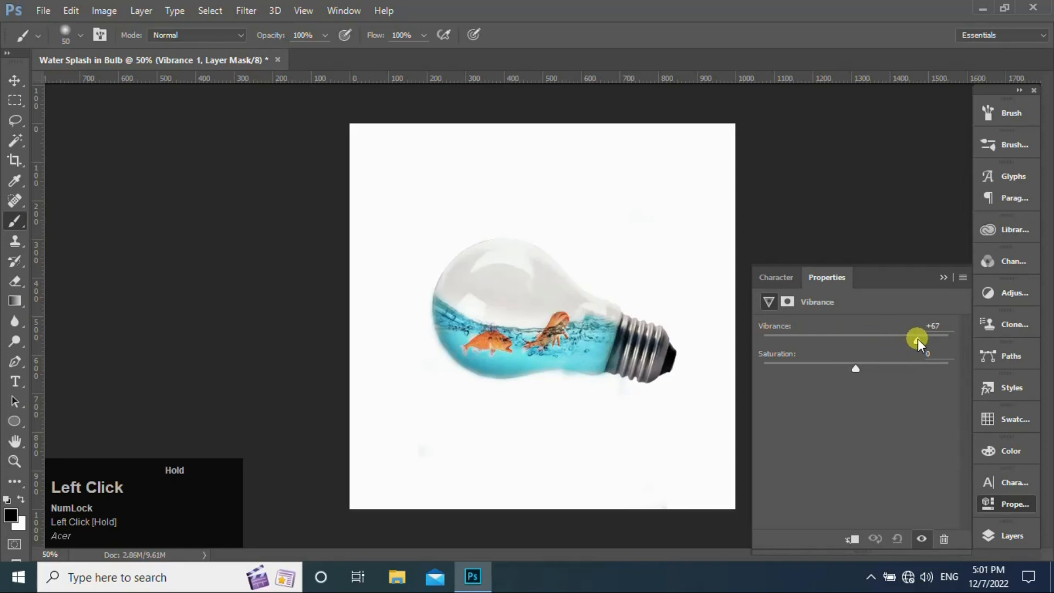
pyautogui.click(946, 275)
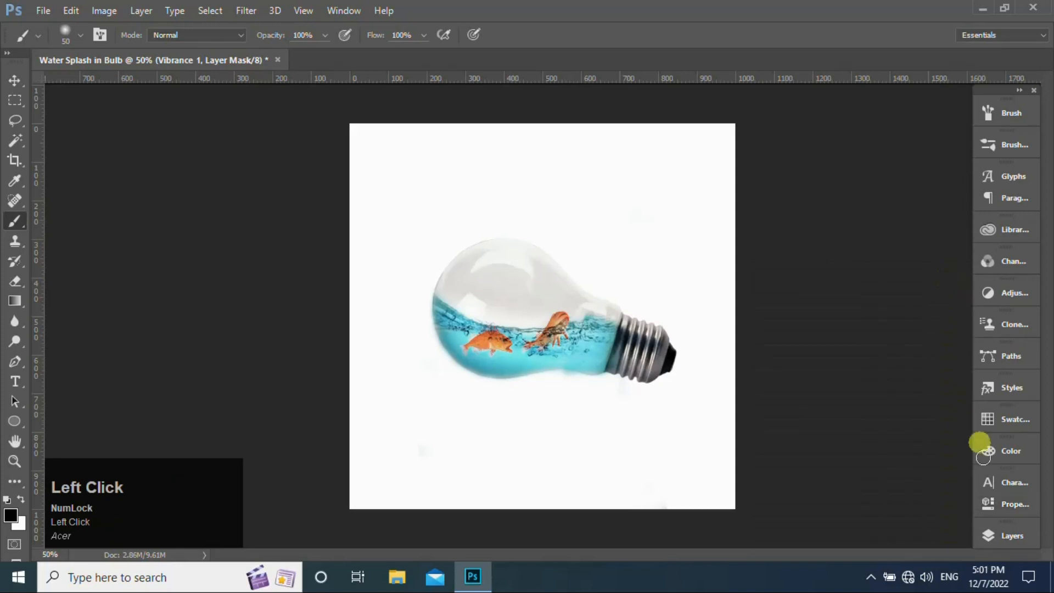
pyautogui.click(1013, 535)
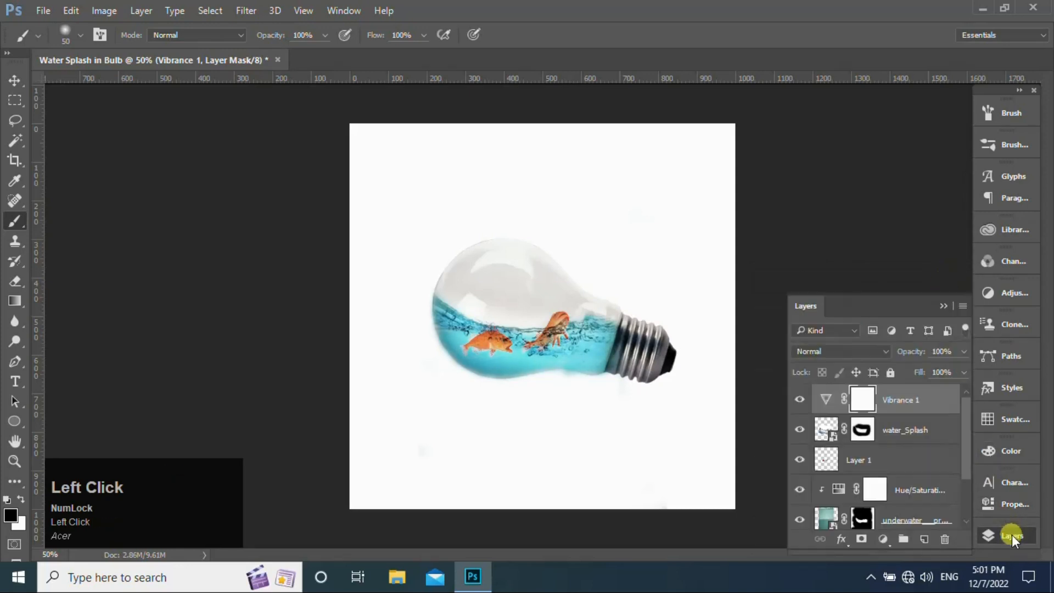
# Paint black on the underwater layer's mask to clean up the spill below the bulb and around its metal base
pyautogui.click(863, 430)
pyautogui.click(869, 529)
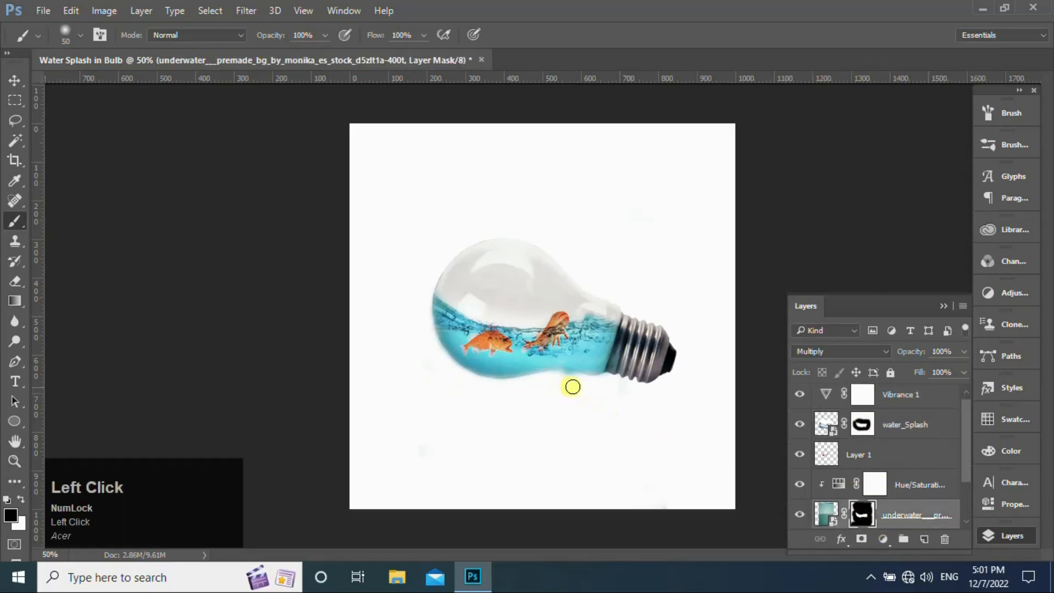
pyautogui.moveTo(572, 381)
pyautogui.mouseDown()
pyautogui.moveTo(615, 368)
pyautogui.moveTo(601, 402)
pyautogui.mouseUp()
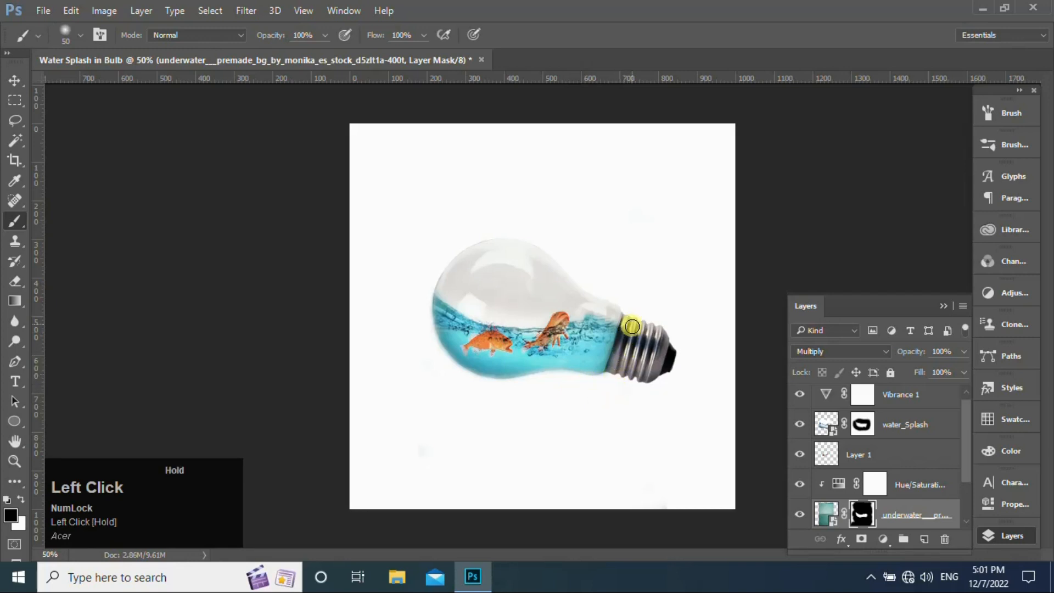
# Scale the fish on Layer 1 to about 79%, rotate them about -13.9° and move them lower into the bulb's water
pyautogui.click(14, 81)
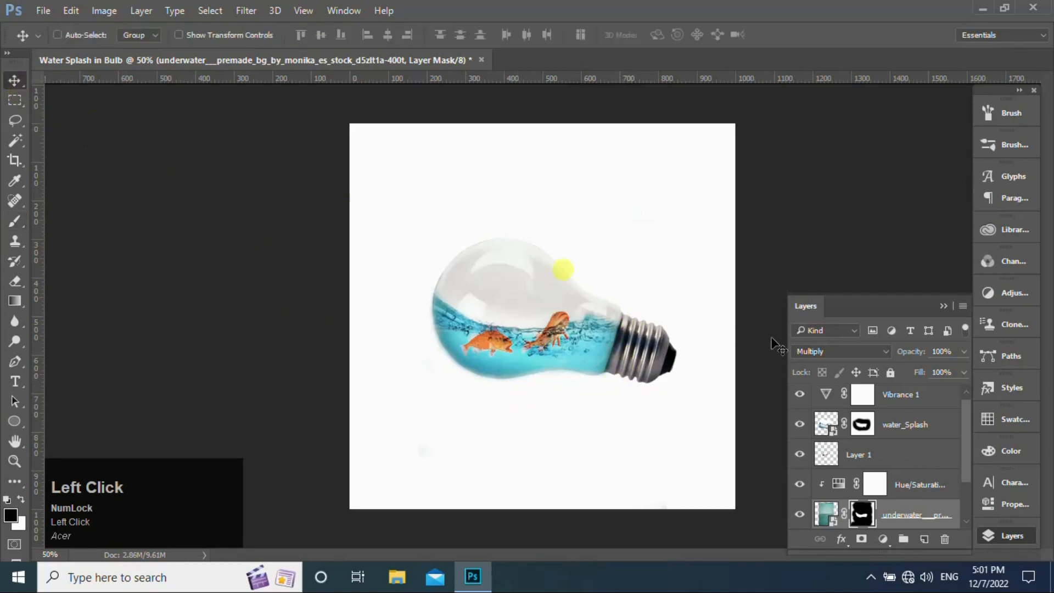
pyautogui.click(864, 395)
pyautogui.click(889, 464)
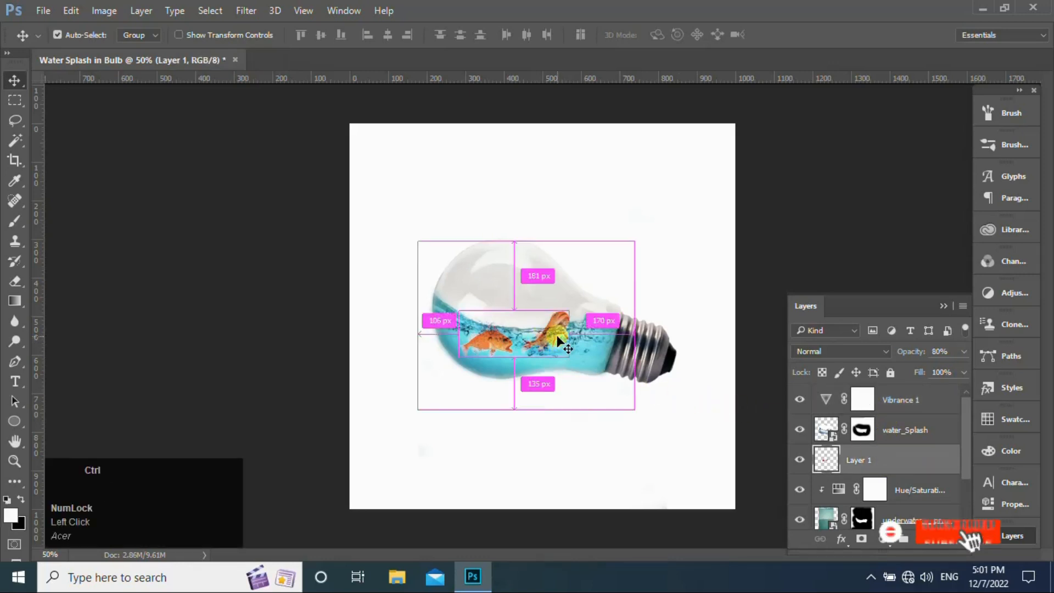
pyautogui.hotkey('ctrl', 't')
pyautogui.moveTo(583, 369); pyautogui.dragTo(556, 306)
pyautogui.moveTo(463, 372); pyautogui.dragTo(469, 373)
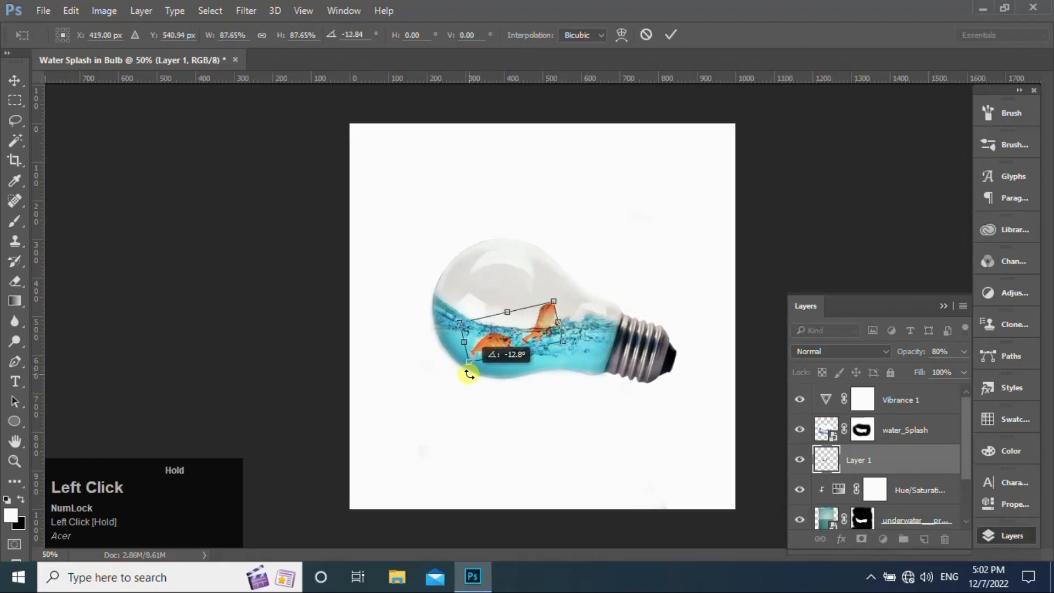
pyautogui.moveTo(536, 331); pyautogui.dragTo(541, 314)
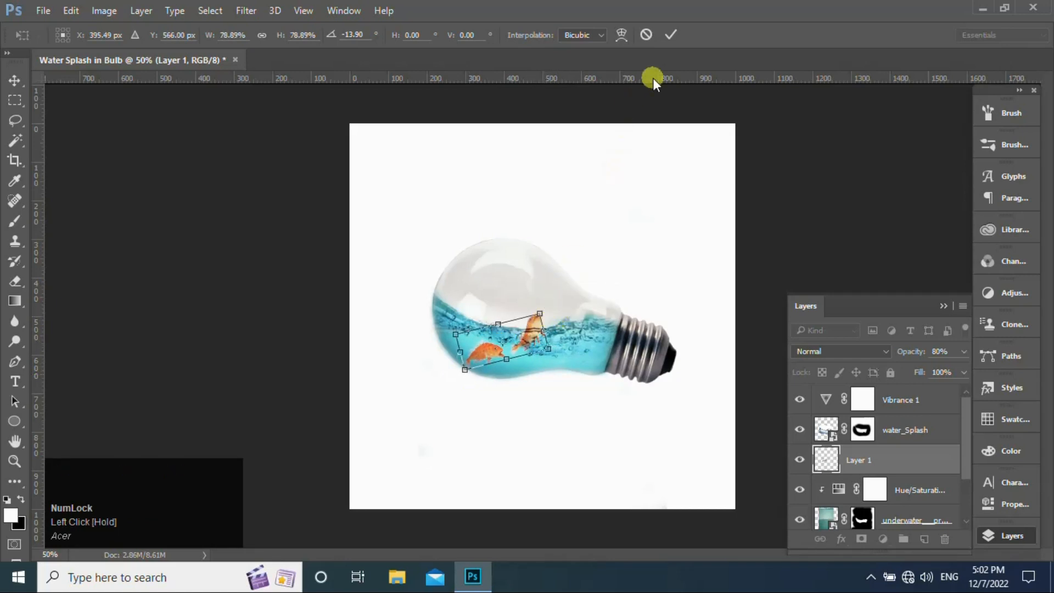
pyautogui.click(676, 34)
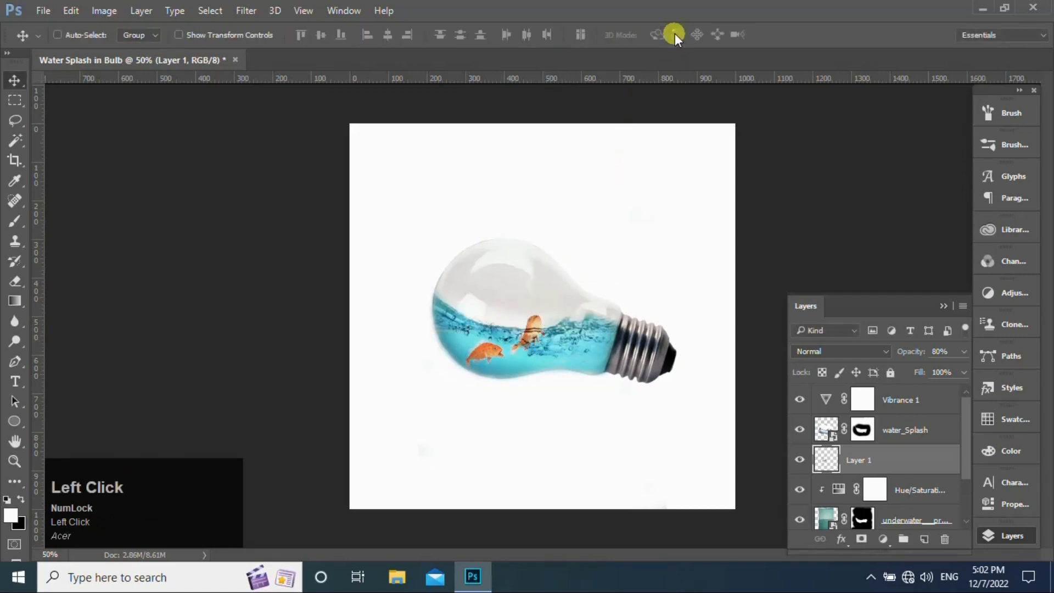
# Draw a flat ellipse about 524 x 30 px along the bulb's underside, directly above the Background layer
pyautogui.click(905, 401)
pyautogui.moveTo(965, 421); pyautogui.dragTo(970, 491)
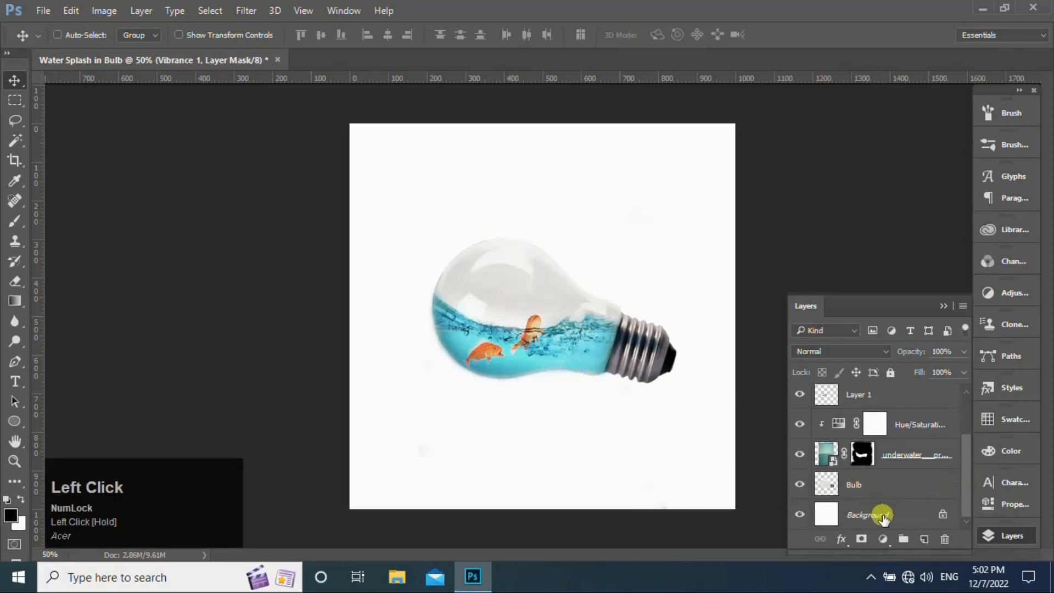
pyautogui.click(885, 519)
pyautogui.click(15, 421)
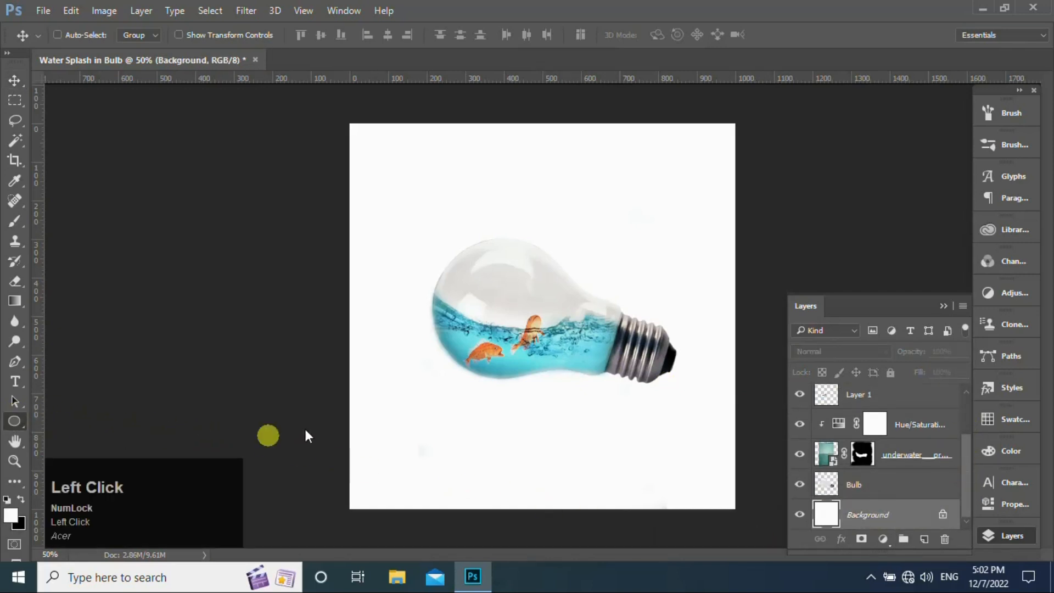
pyautogui.moveTo(454, 368); pyautogui.dragTo(656, 379)
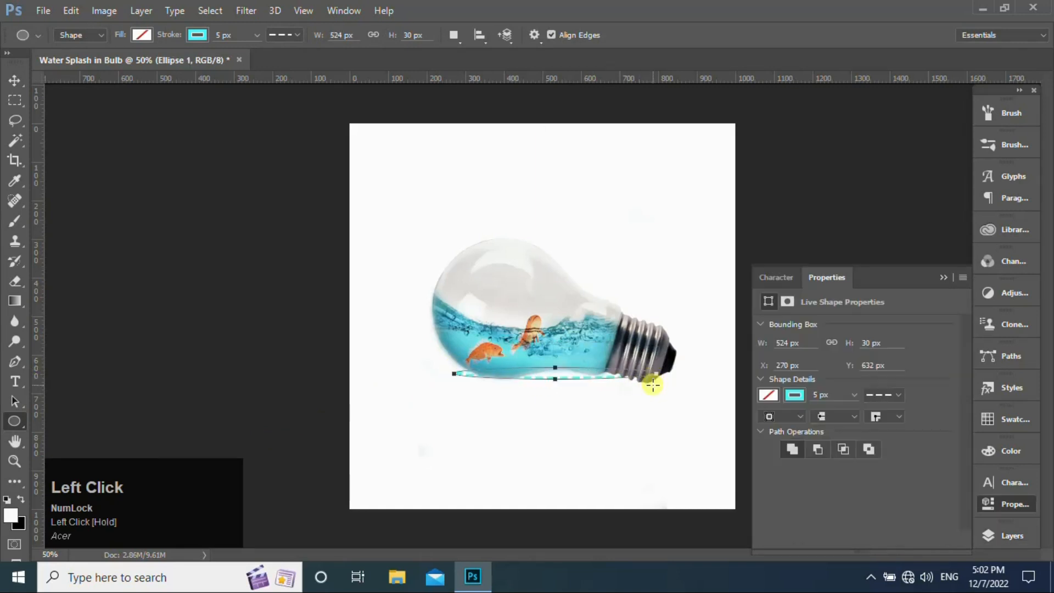
# Remove the ellipse's stroke and fill it with black
pyautogui.click(795, 395)
pyautogui.click(787, 177)
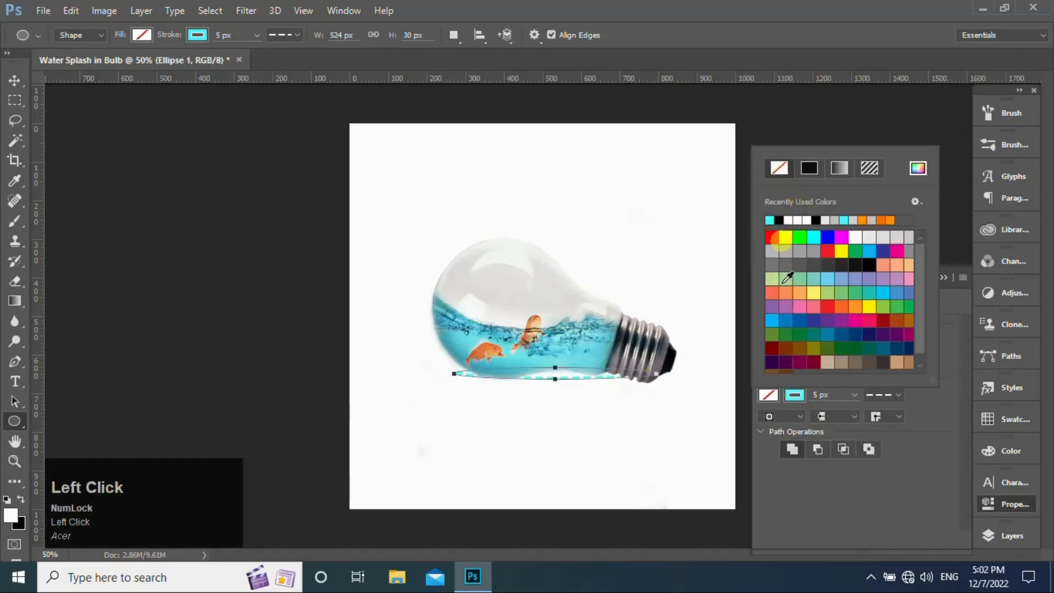
pyautogui.click(770, 400)
pyautogui.click(770, 401)
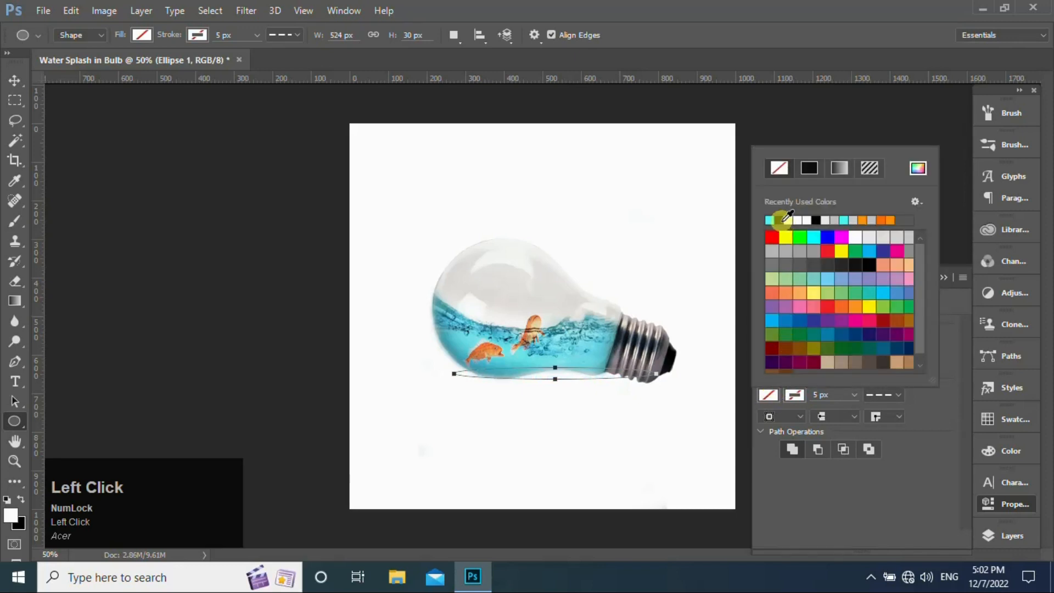
pyautogui.click(780, 221)
# Rasterize the Ellipse 1 layer and move it slightly down so it sits just beneath the bulb
pyautogui.click(1020, 537)
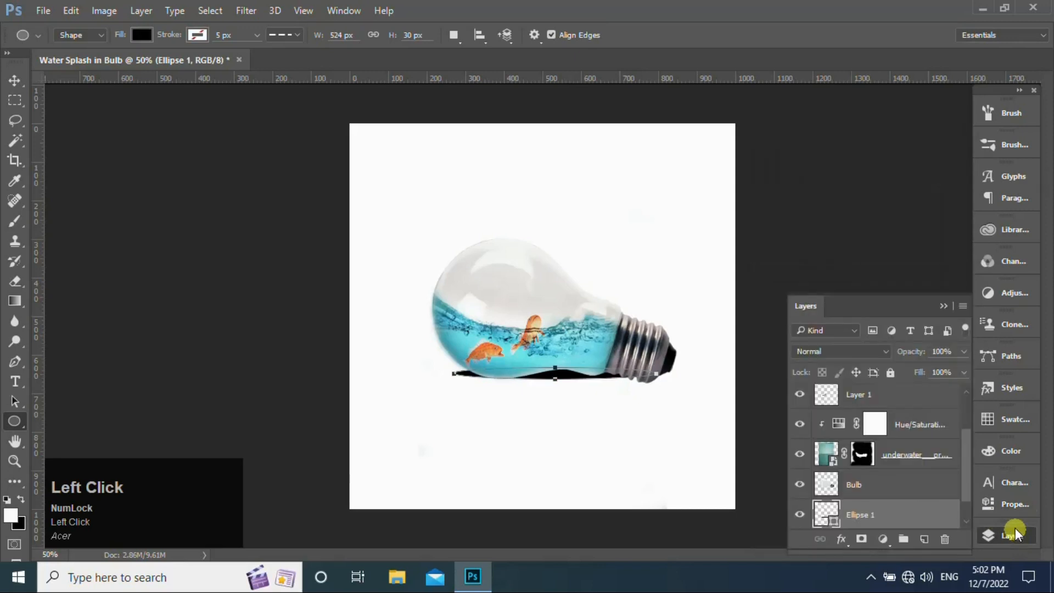
pyautogui.rightClick(895, 515)
pyautogui.click(778, 235)
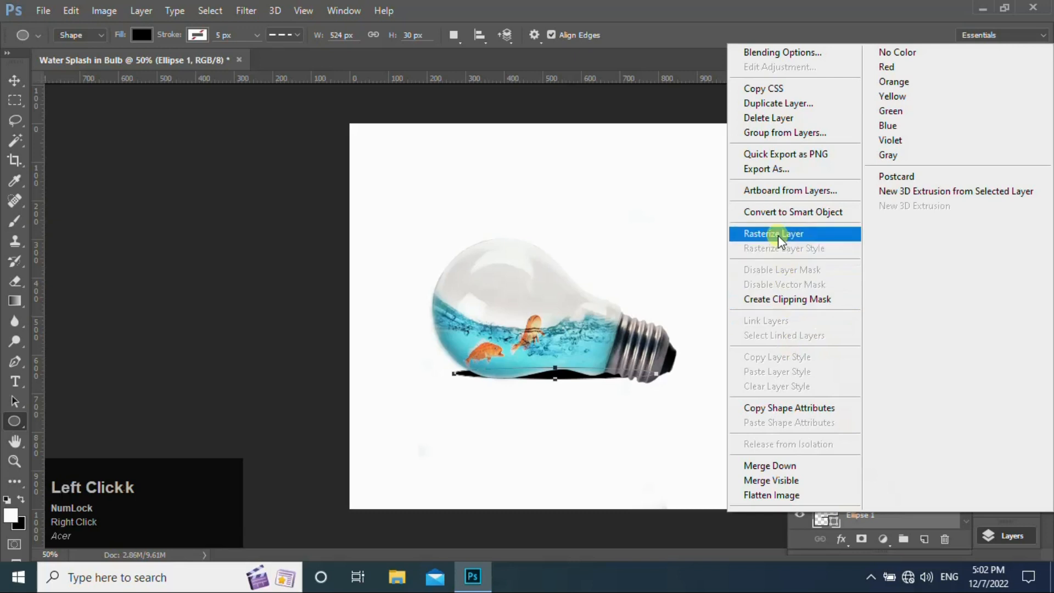
pyautogui.click(15, 81)
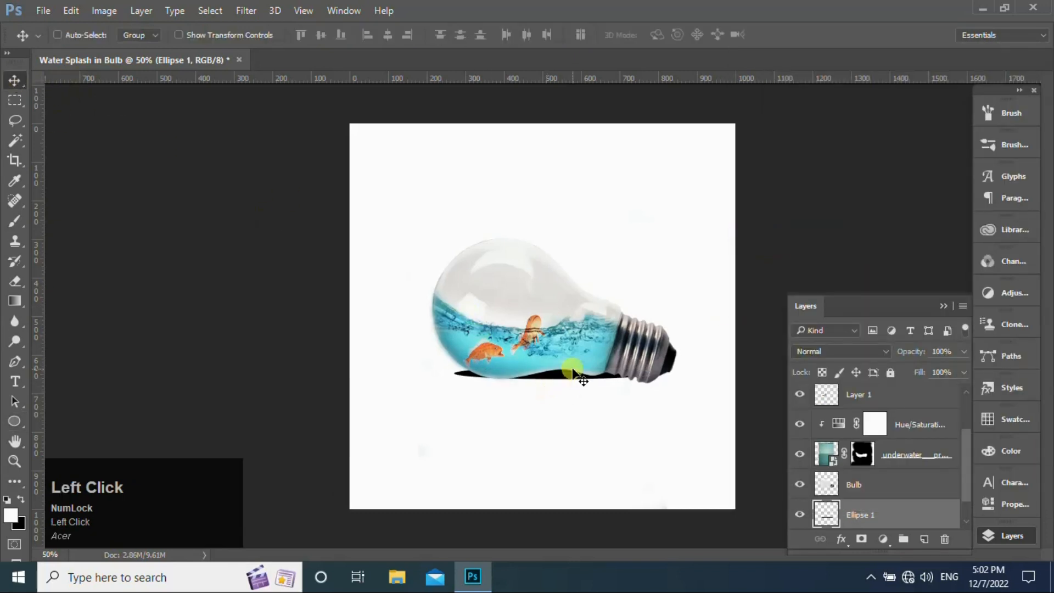
pyautogui.moveTo(572, 372); pyautogui.dragTo(583, 386)
pyautogui.press('Left')
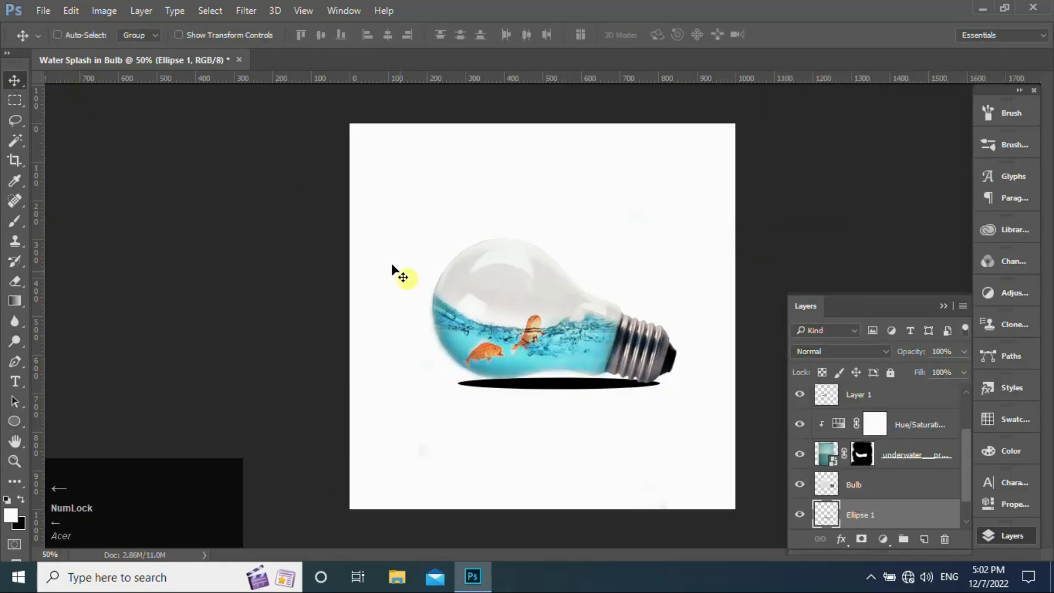
# Soften the black ellipse with a Gaussian Blur and reduce its layer opacity to about 70% to form a shadow
pyautogui.click(257, 11)
pyautogui.moveTo(318, 183)
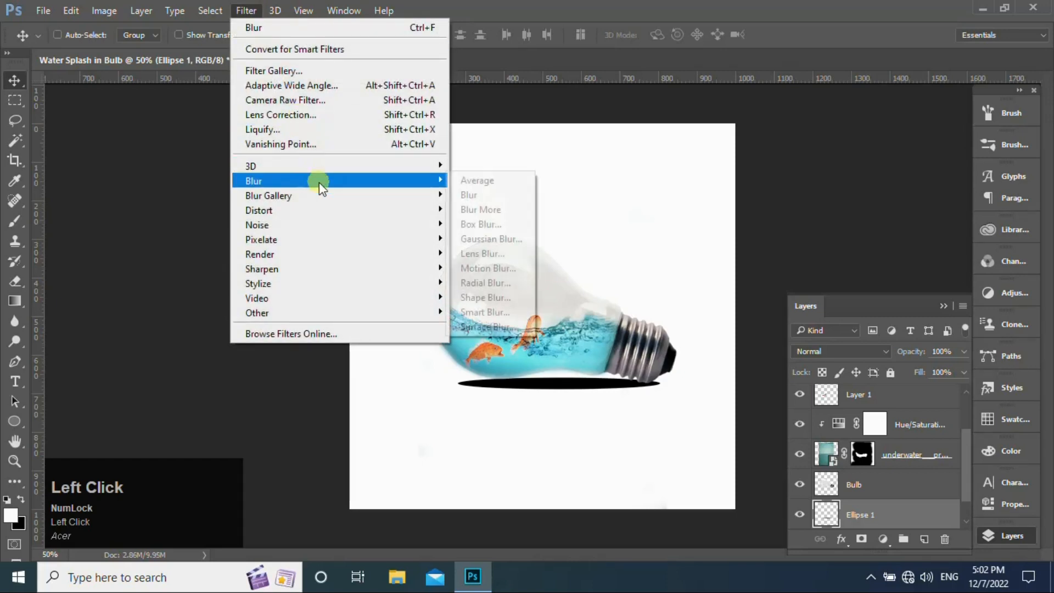
pyautogui.click(491, 239)
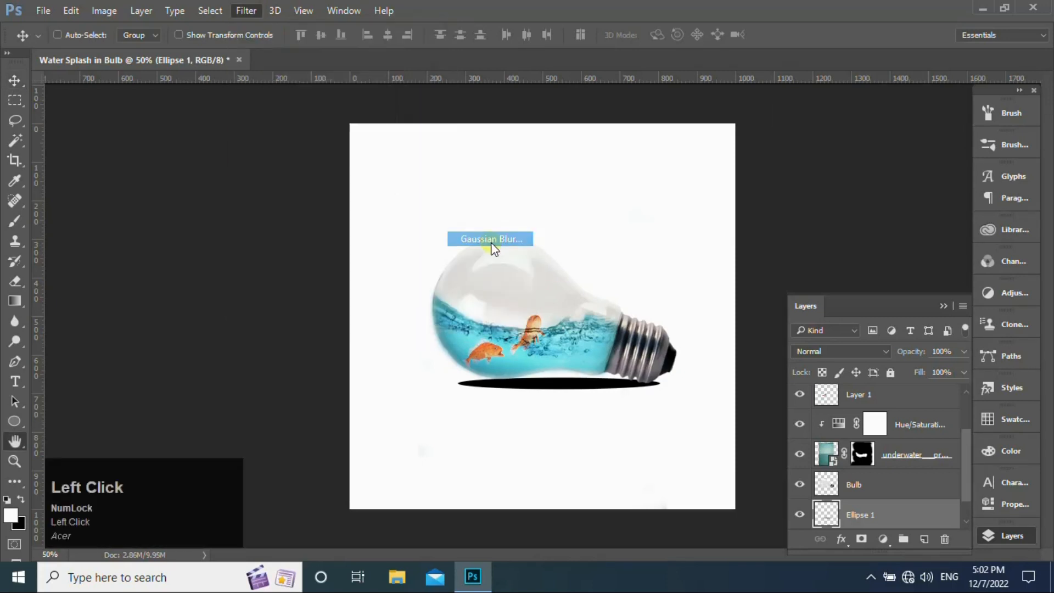
pyautogui.click(981, 142)
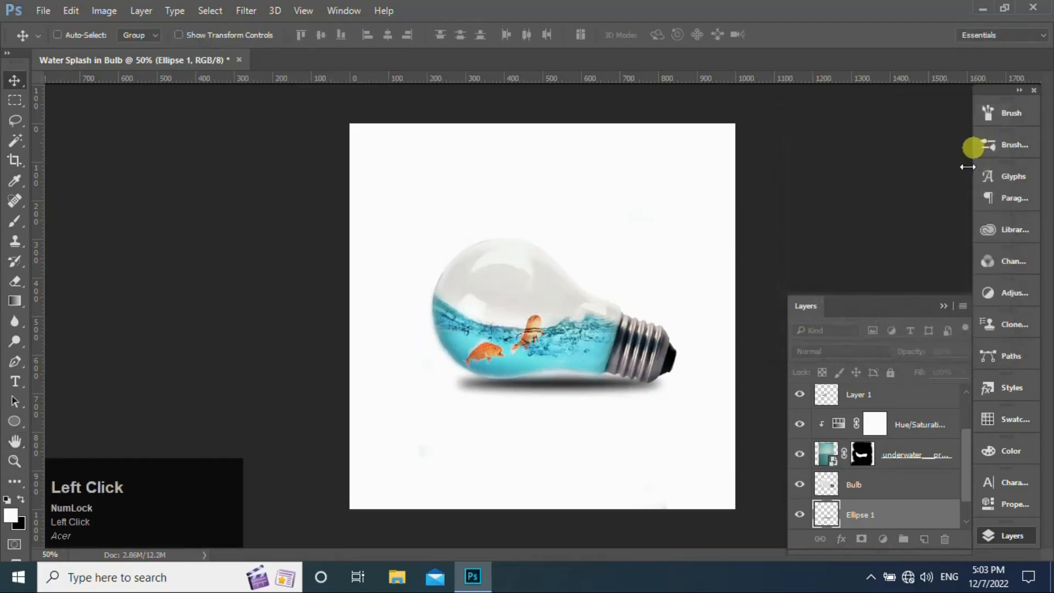
pyautogui.click(964, 353)
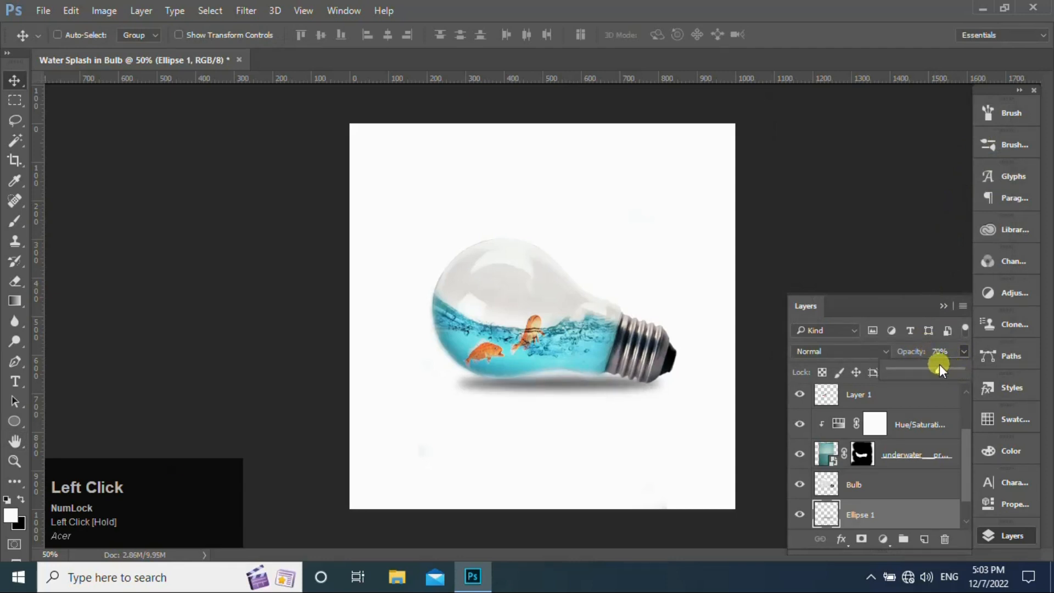
# Create a new layer above Vibrance 1 and stamp all visible layers onto it
pyautogui.moveTo(969, 444); pyautogui.dragTo(963, 391)
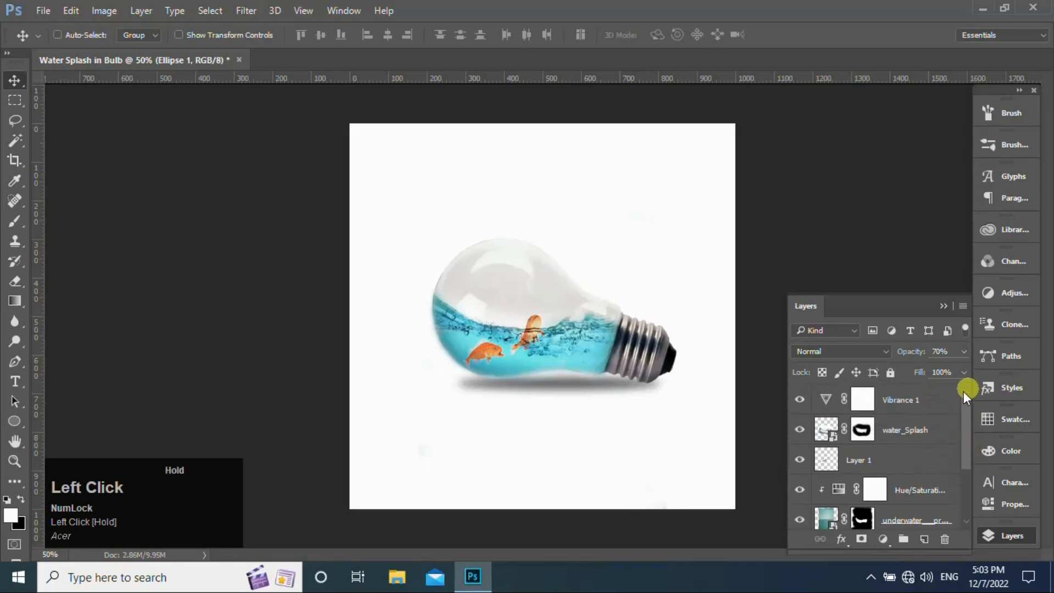
pyautogui.click(912, 405)
pyautogui.click(924, 540)
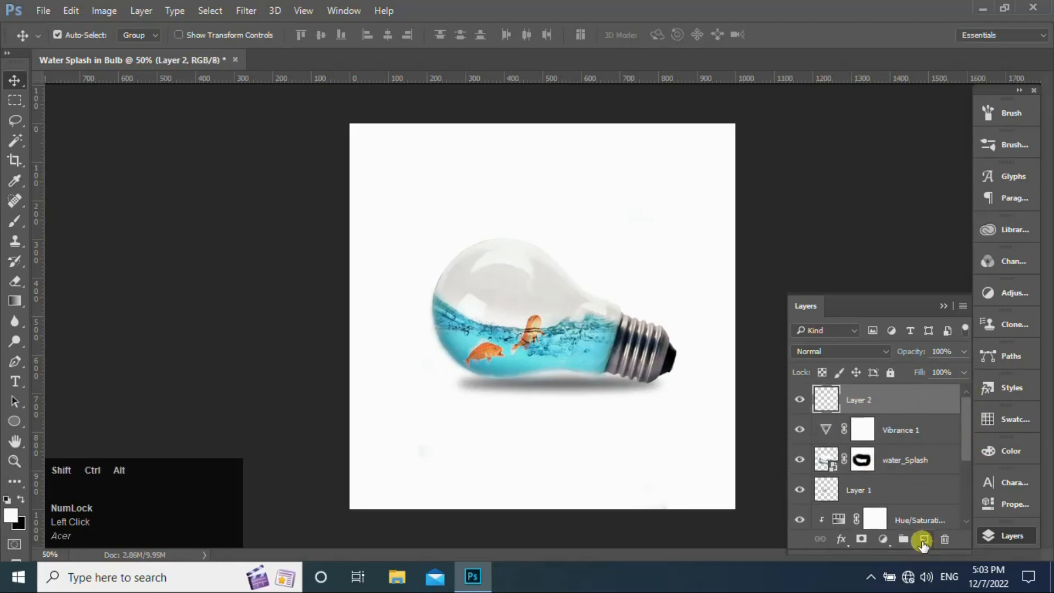
pyautogui.hotkey('ctrl', 'shift', 'alt', 'e')
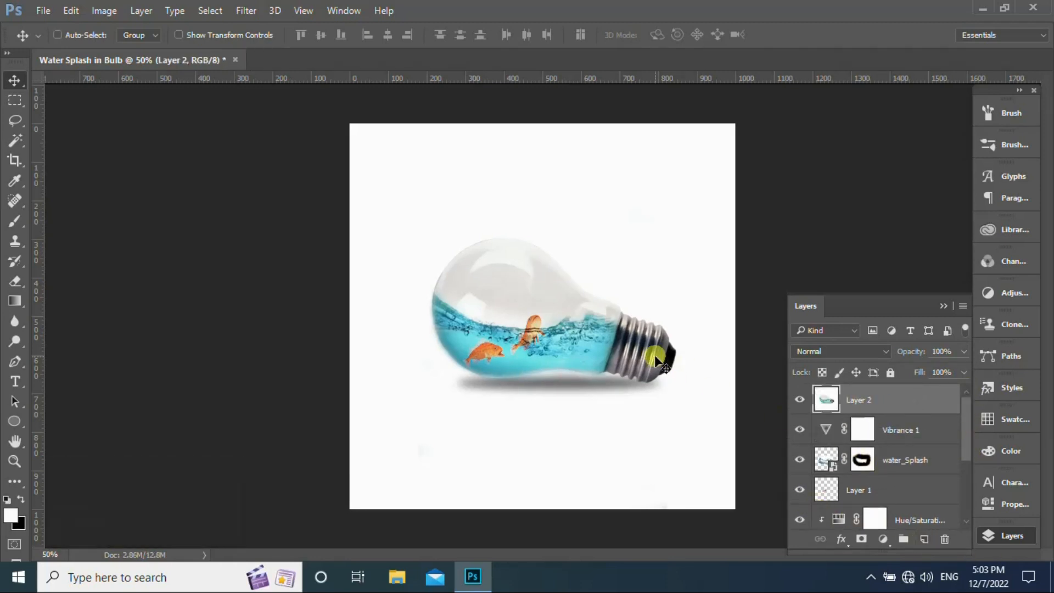
# Move the merged copy on Layer 2 down to about Y 743 px and lower its opacity to about 29%
pyautogui.hotkey('ctrl', 't')
pyautogui.moveTo(591, 297); pyautogui.dragTo(597, 381)
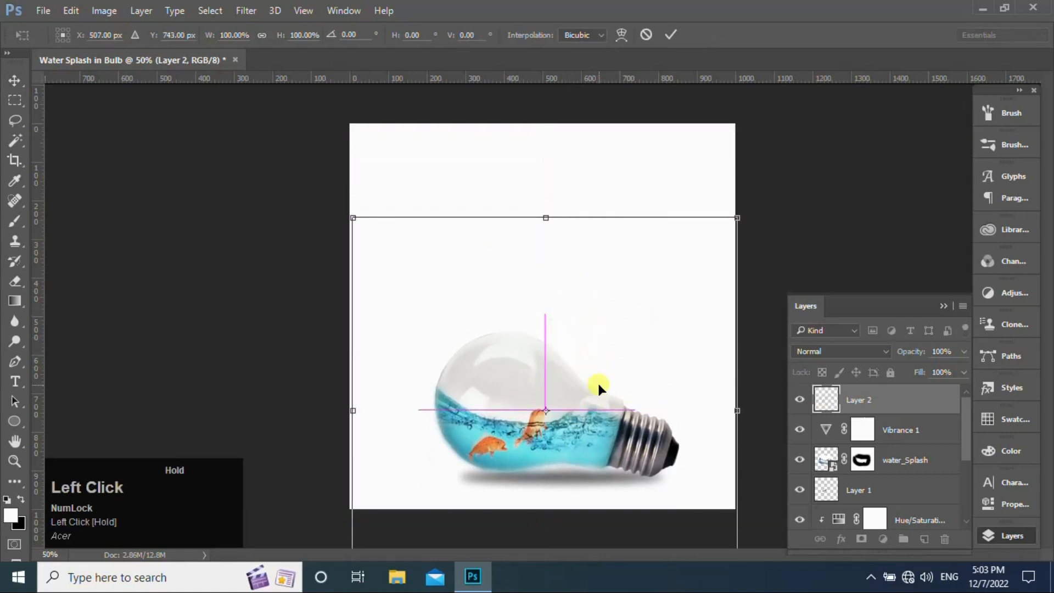
pyautogui.click(671, 35)
pyautogui.click(965, 354)
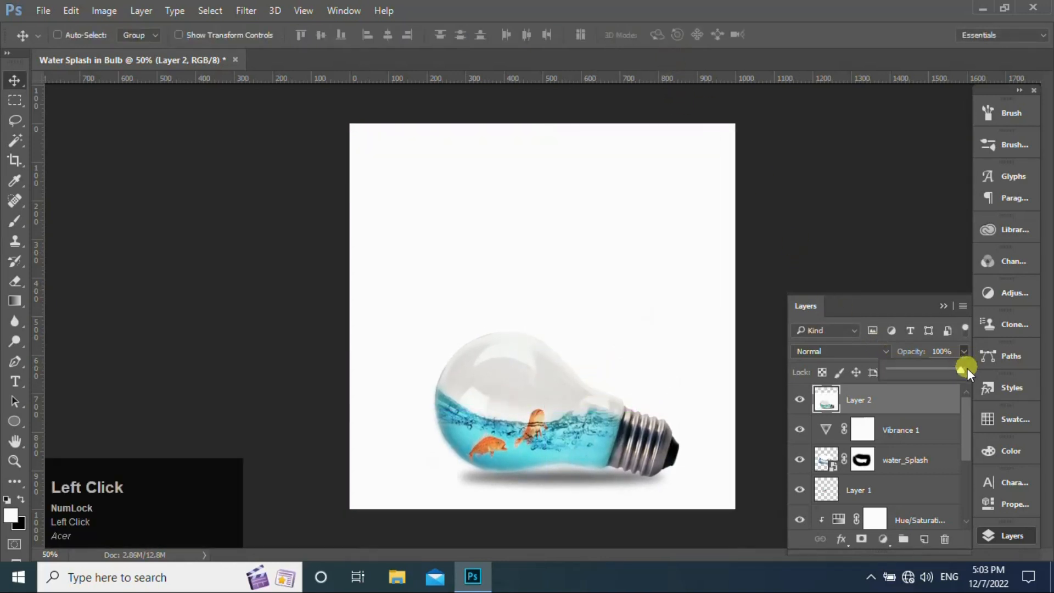
pyautogui.moveTo(945, 374); pyautogui.dragTo(911, 365)
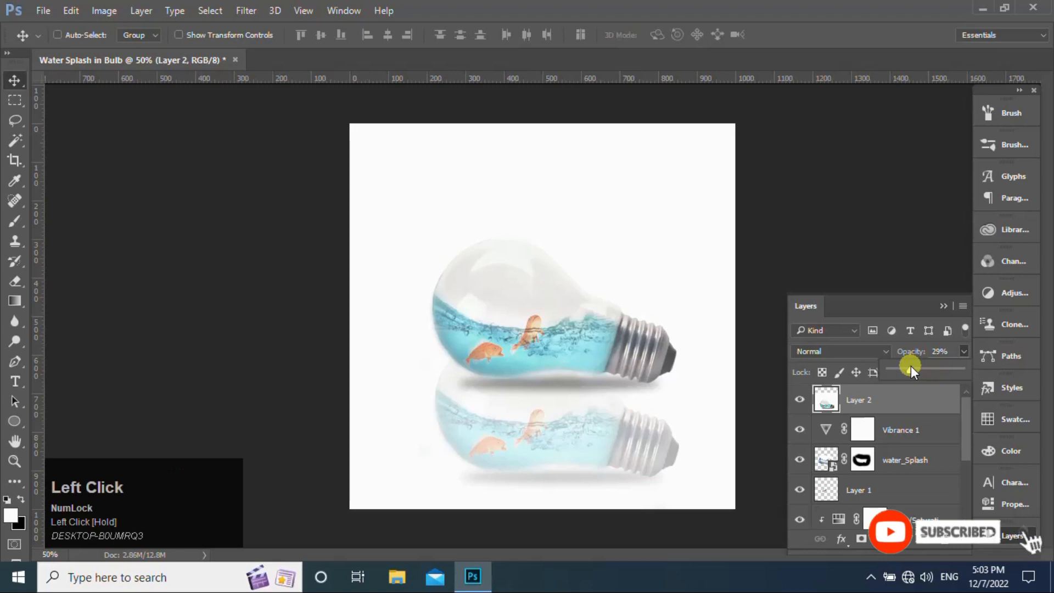
# Flip the merged copy vertically, place it beneath the bulb as a reflection and tilt it about 4° clockwise
pyautogui.press('ctrl')
pyautogui.hotkey('ctrl', 't')
pyautogui.rightClick(641, 419)
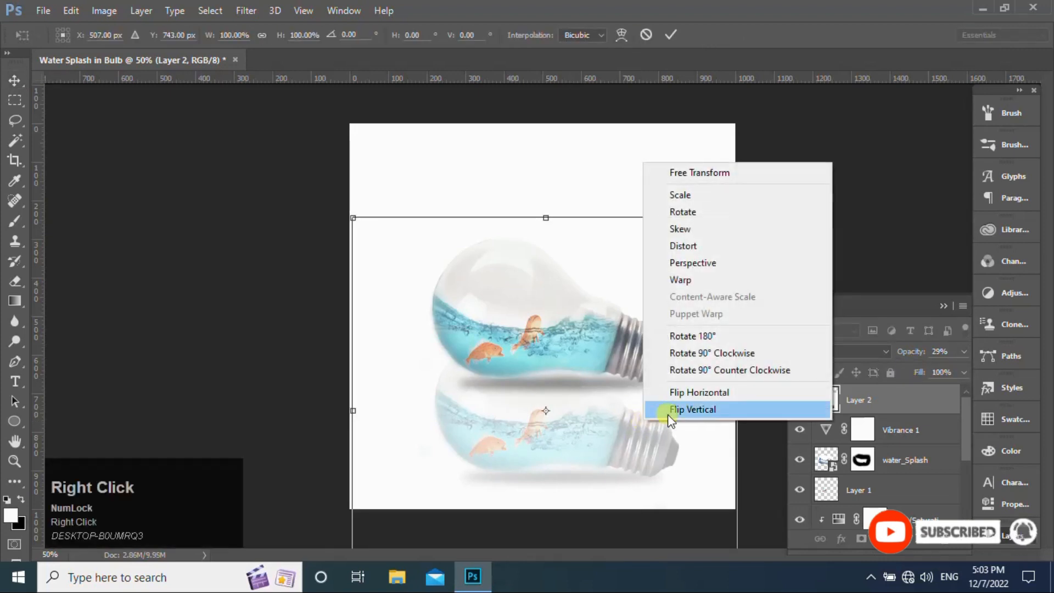
pyautogui.click(678, 410)
pyautogui.moveTo(653, 400); pyautogui.dragTo(647, 431)
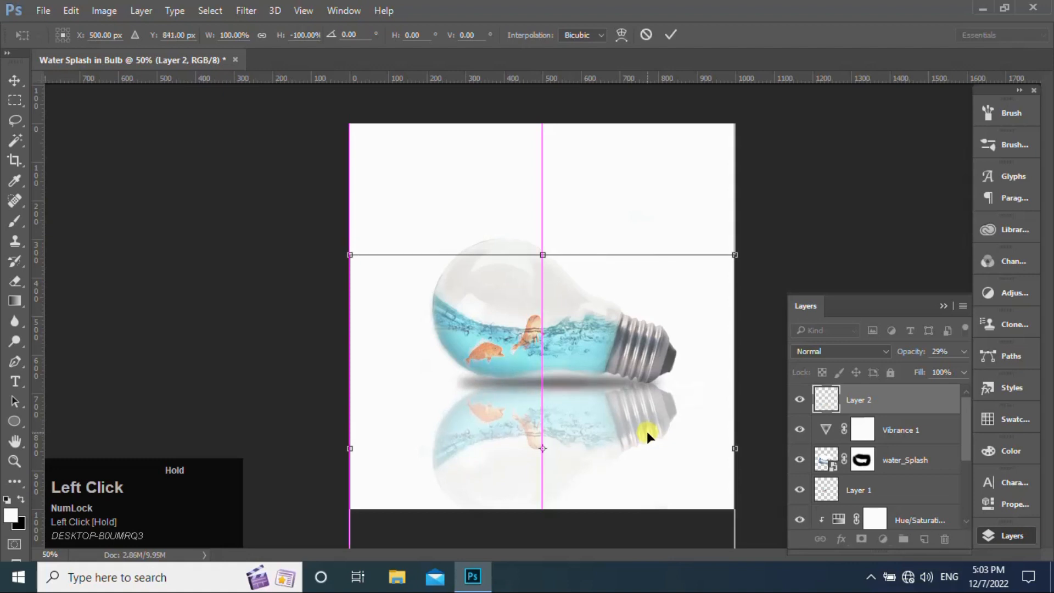
pyautogui.moveTo(767, 242); pyautogui.dragTo(768, 274)
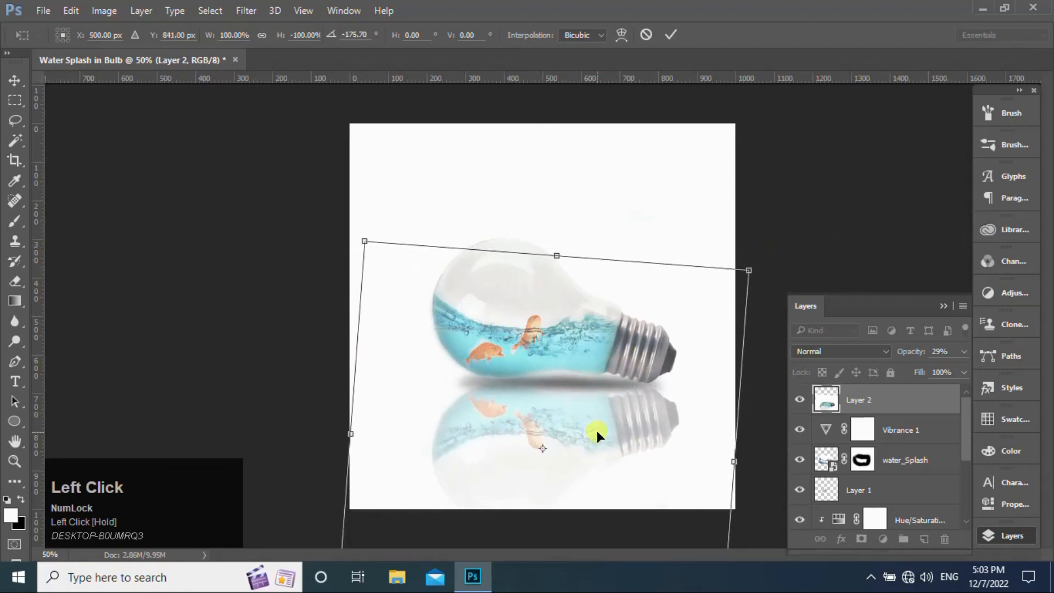
pyautogui.moveTo(596, 431); pyautogui.dragTo(594, 425)
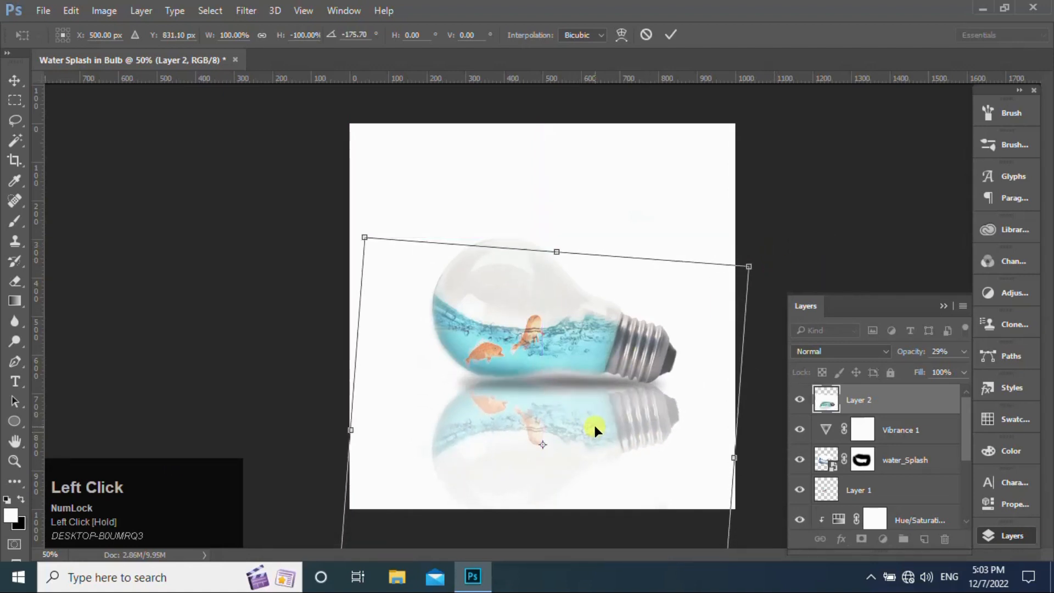
# Nudge the flipped reflection to about X 484 px, Y 819 px beneath the bulb and apply the transform
pyautogui.press('Left')
pyautogui.press('Left')
pyautogui.press('Left')
pyautogui.press('Left')
pyautogui.press('Left')
pyautogui.press('Left')
pyautogui.press('Left')
pyautogui.press('Left')
pyautogui.press('Left')
pyautogui.press('Left')
pyautogui.press('Left')
pyautogui.press('Left')
pyautogui.press('Up')
pyautogui.press('Up')
pyautogui.press('Up')
pyautogui.press('Up')
pyautogui.press('Up')
pyautogui.press('Up')
pyautogui.press('Up')
pyautogui.press('Up')
pyautogui.press('Up')
pyautogui.press('Up')
pyautogui.press('Up')
pyautogui.press('Up')
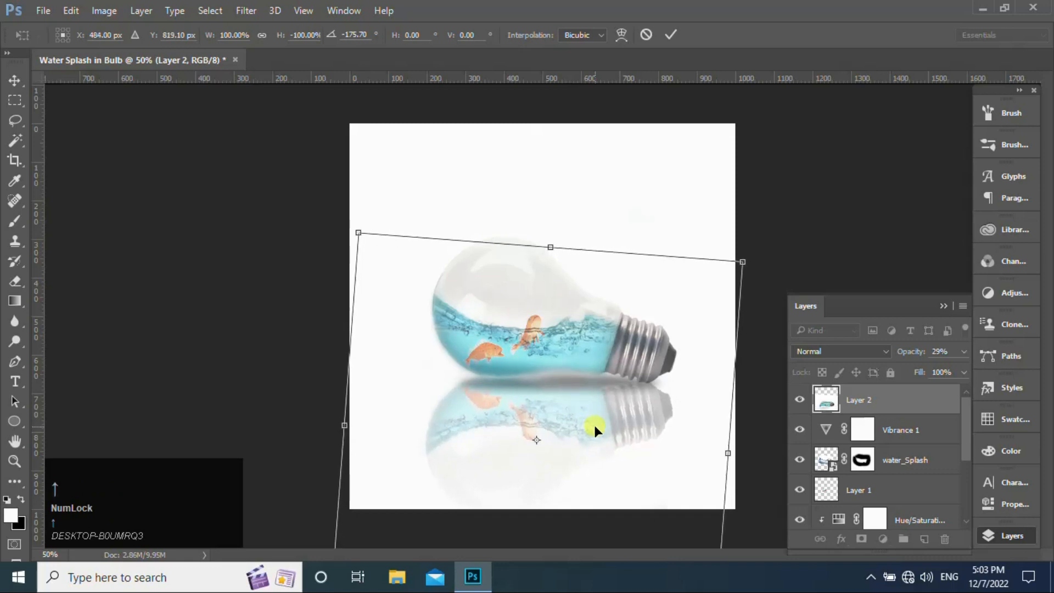
pyautogui.click(671, 35)
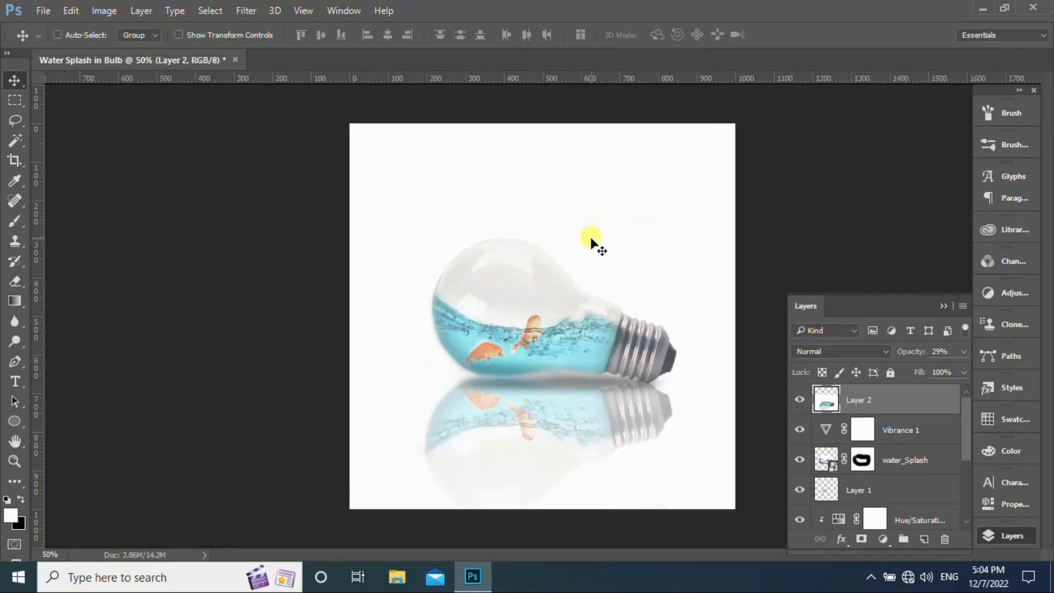
# Erase the merged copy's leftover white haze around the bulb and its reflection with the Eraser at 200 px and 80 px
pyautogui.press('e')
pyautogui.moveTo(384, 295)
pyautogui.mouseDown()
pyautogui.moveTo(616, 321)
pyautogui.moveTo(464, 328)
pyautogui.moveTo(682, 334)
pyautogui.moveTo(683, 350)
pyautogui.moveTo(493, 318)
pyautogui.moveTo(621, 259)
pyautogui.moveTo(351, 277)
pyautogui.moveTo(351, 394)
pyautogui.moveTo(409, 356)
pyautogui.moveTo(385, 417)
pyautogui.moveTo(377, 478)
pyautogui.mouseUp()
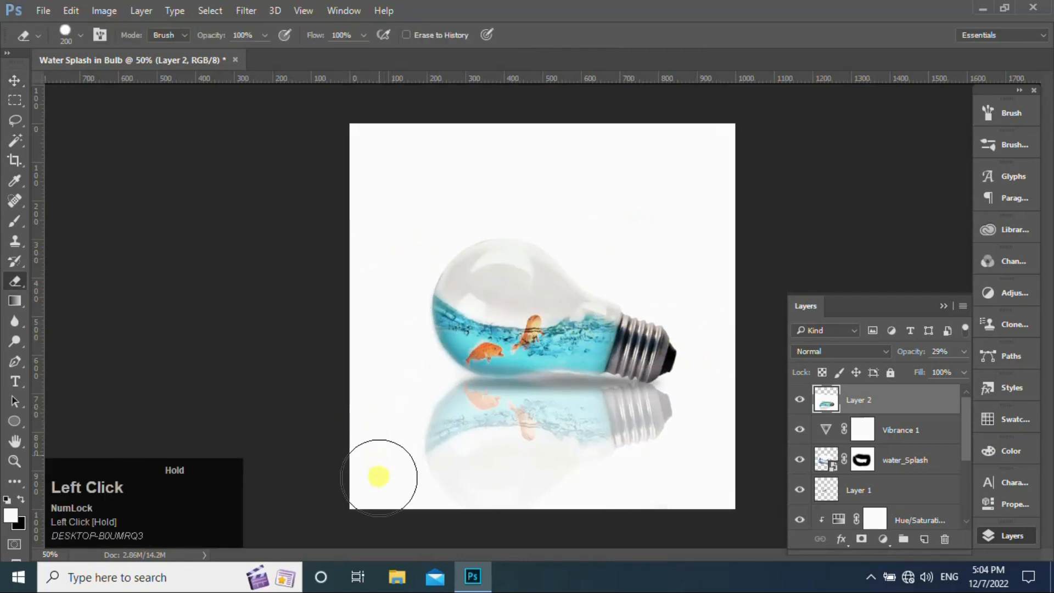
pyautogui.press('[')
pyautogui.press('[')
pyautogui.press('[')
pyautogui.press('[')
pyautogui.press('[')
pyautogui.press('[')
pyautogui.moveTo(409, 446); pyautogui.dragTo(422, 498)
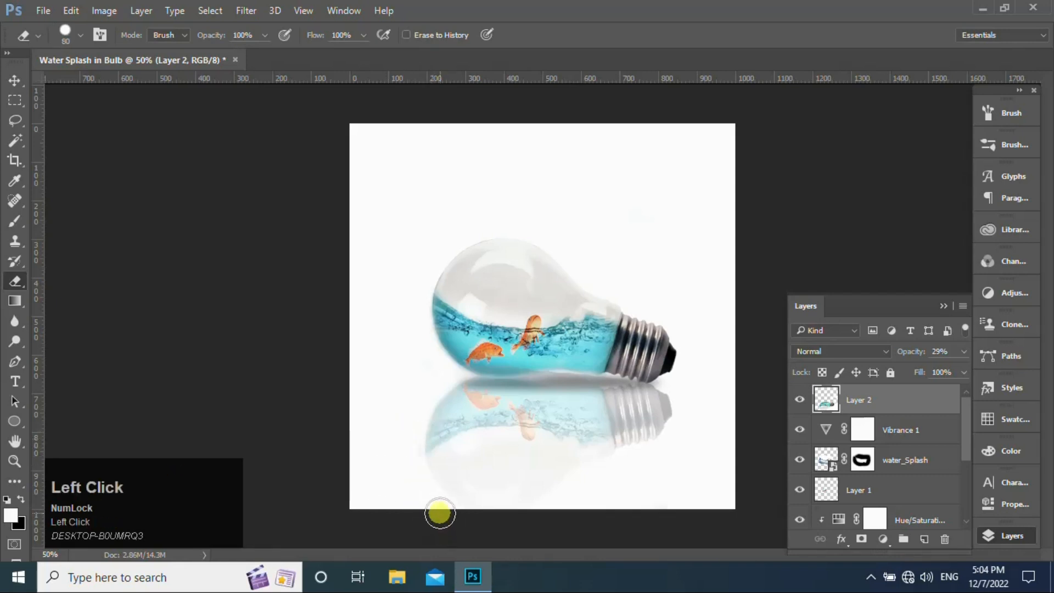
pyautogui.moveTo(386, 271)
pyautogui.mouseDown()
pyautogui.moveTo(678, 331)
pyautogui.moveTo(600, 351)
pyautogui.moveTo(650, 365)
pyautogui.moveTo(674, 349)
pyautogui.moveTo(681, 444)
pyautogui.mouseUp()
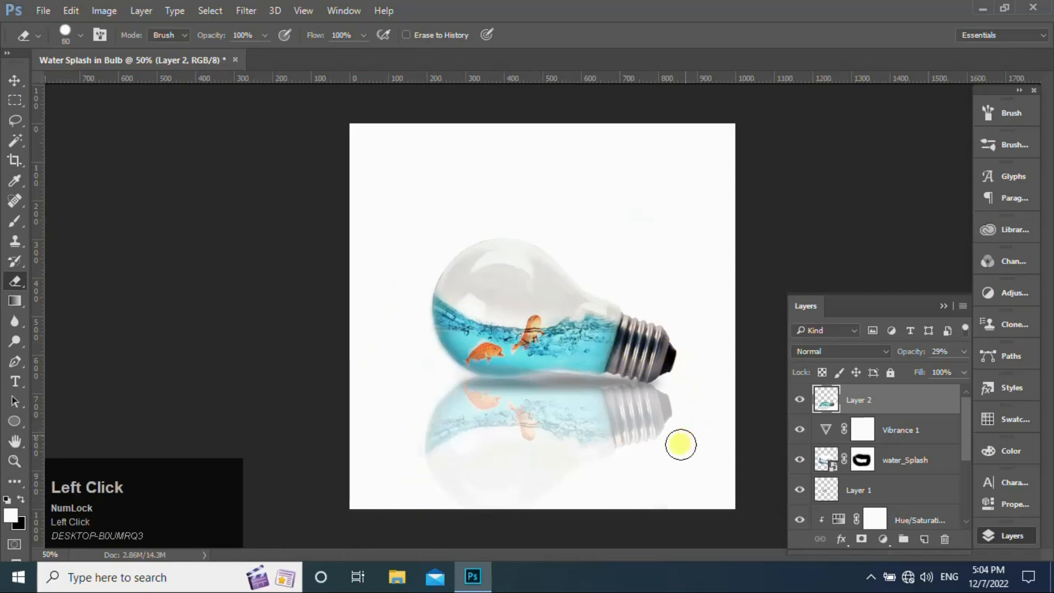
# Nudge the reflection on Layer 2 slightly down and rotate it about 1° counterclockwise
pyautogui.click(14, 81)
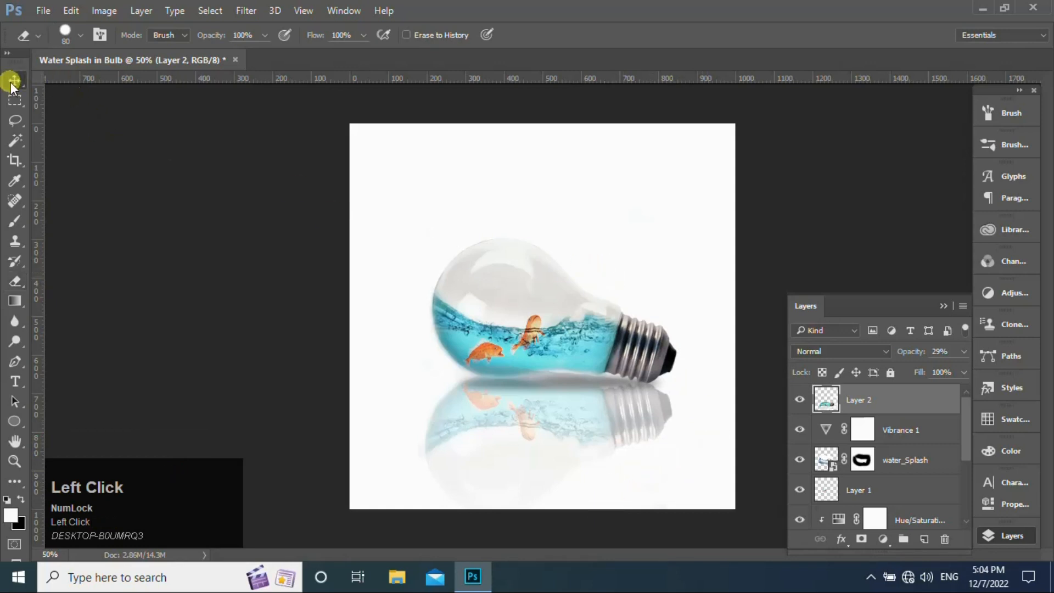
pyautogui.press('Down')
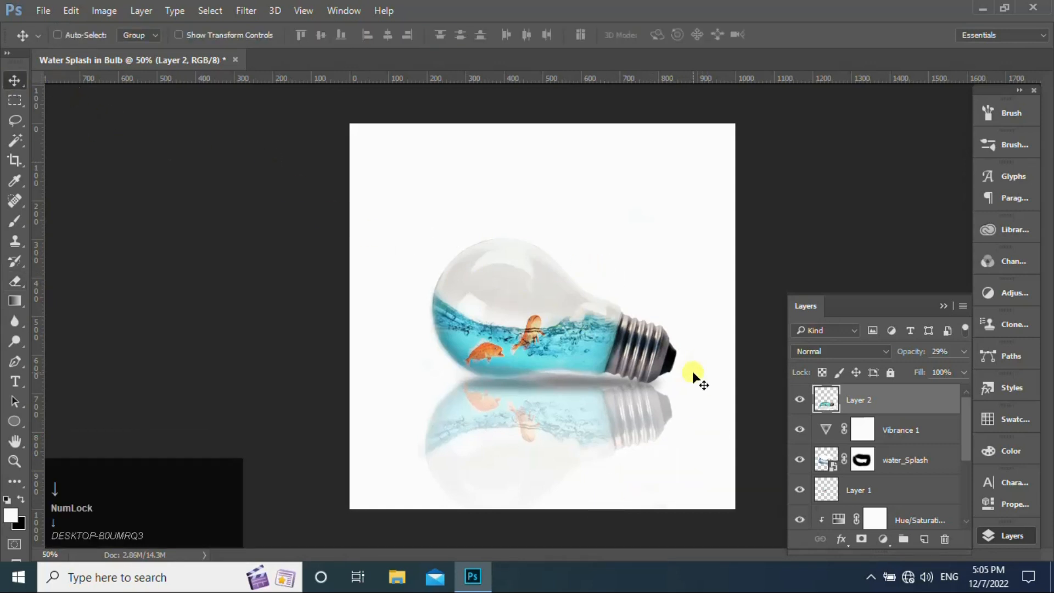
pyautogui.hotkey('ctrl', 't')
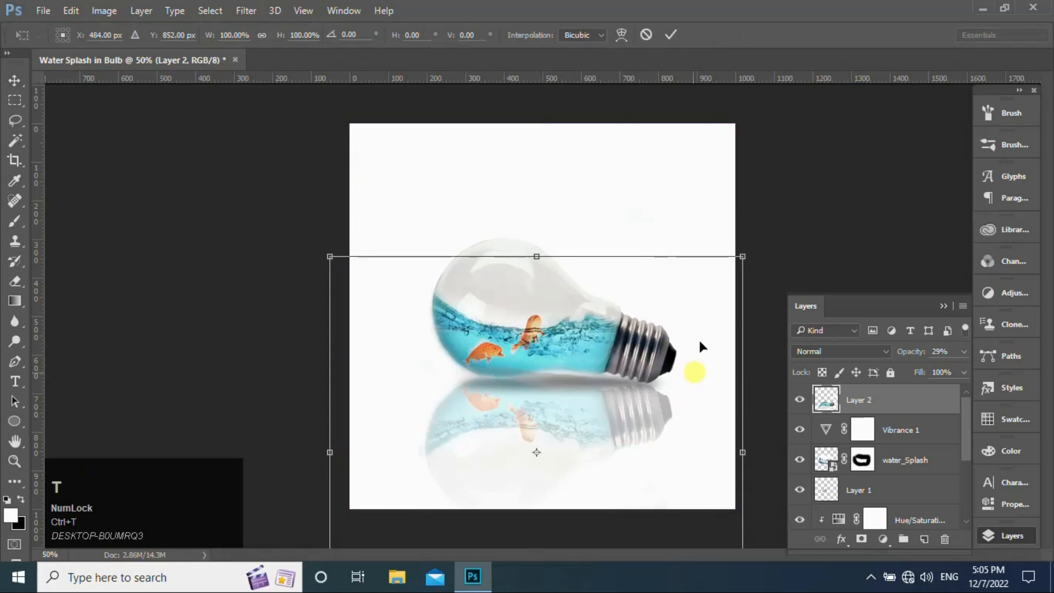
pyautogui.moveTo(760, 253); pyautogui.dragTo(761, 248)
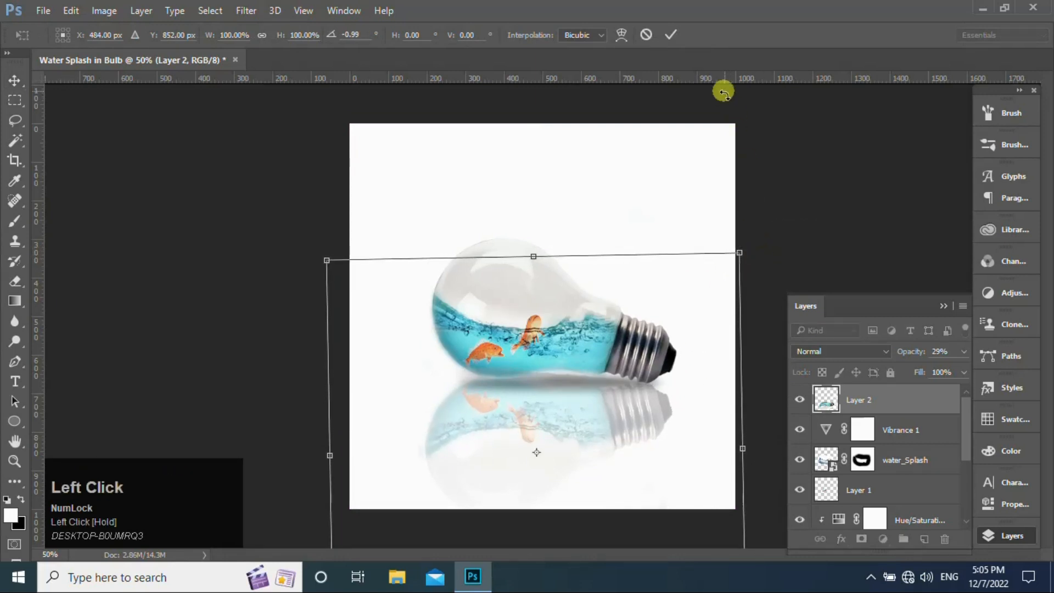
pyautogui.click(671, 35)
# Erase the merged copy's overlap along the bulb's lower edge with a 35 px Eraser
pyautogui.press('e')
pyautogui.press('[')
pyautogui.press('[')
pyautogui.press('[')
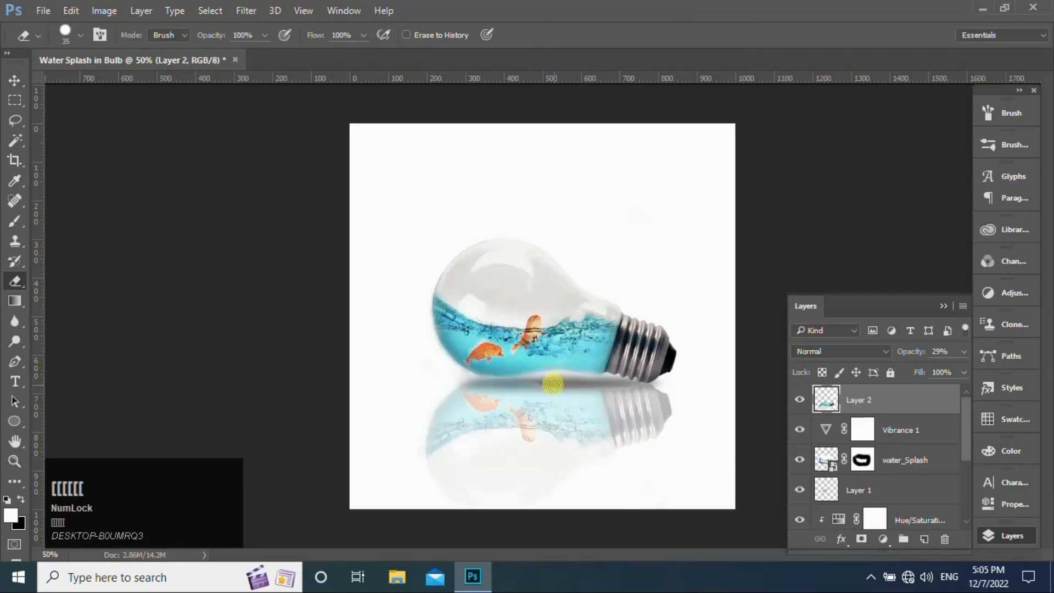
pyautogui.moveTo(553, 384)
pyautogui.mouseDown()
pyautogui.moveTo(508, 374)
pyautogui.moveTo(638, 380)
pyautogui.moveTo(522, 376)
pyautogui.mouseUp()
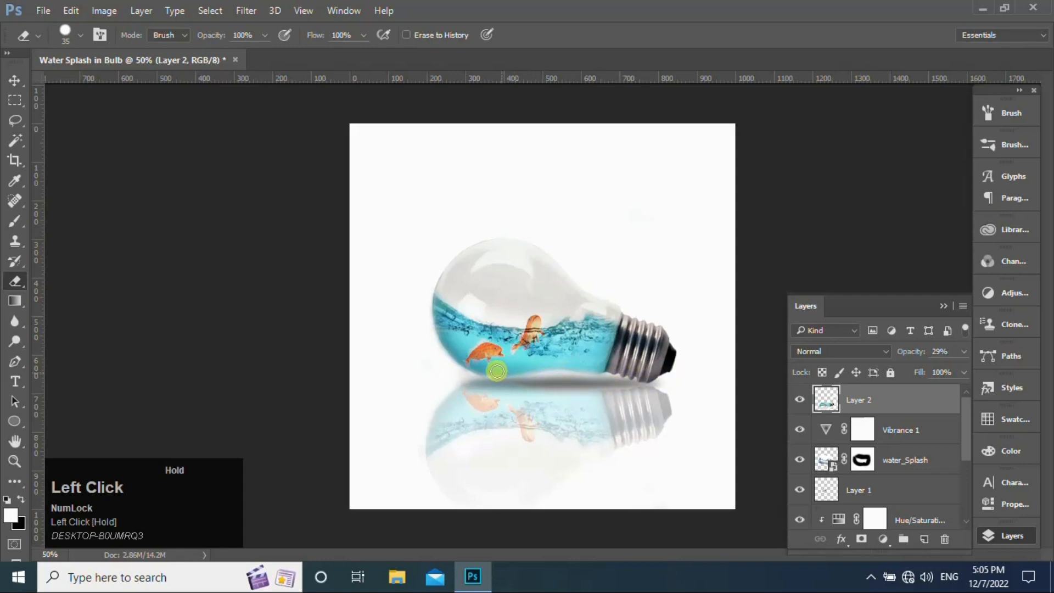
# Rotate the reflection about 0.7° counterclockwise and fine-tune its position so it lines up beneath the bulb
pyautogui.click(15, 81)
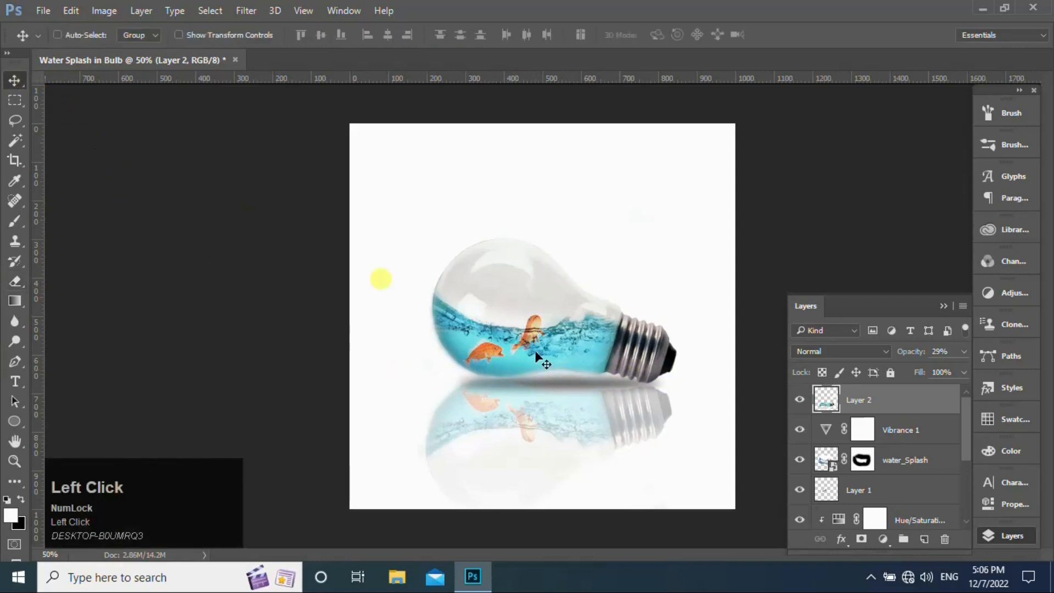
pyautogui.hotkey('ctrl', 't')
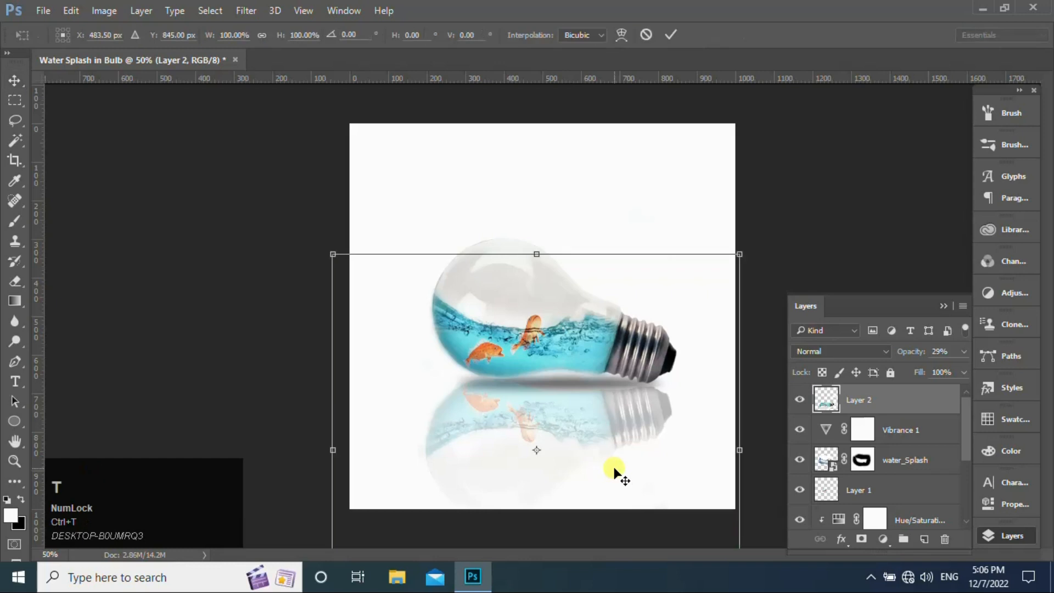
pyautogui.moveTo(750, 254); pyautogui.dragTo(758, 242)
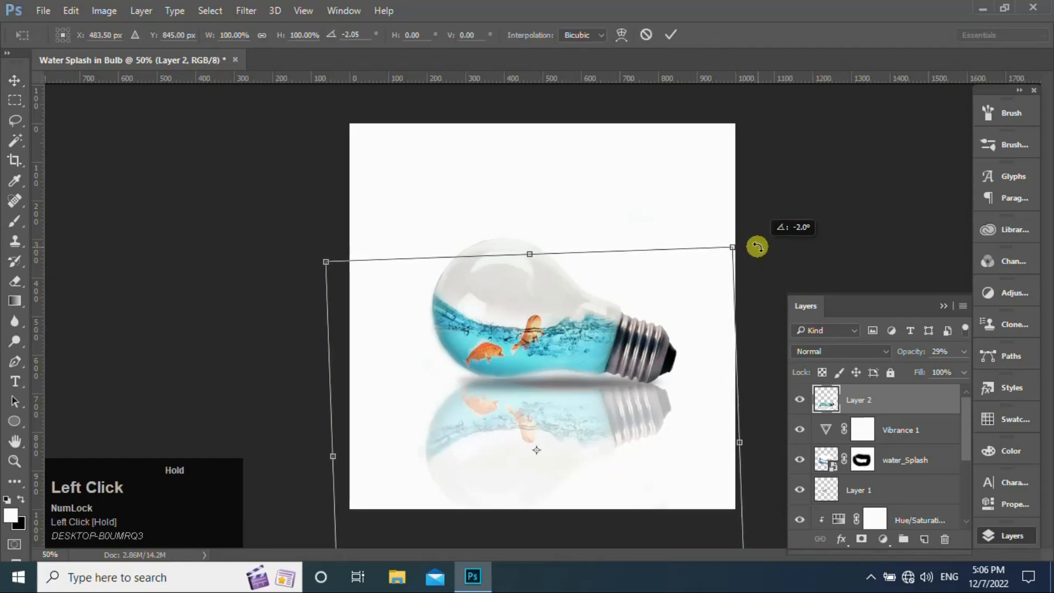
pyautogui.moveTo(522, 410); pyautogui.dragTo(526, 404)
pyautogui.moveTo(765, 234); pyautogui.dragTo(763, 247)
pyautogui.press('Left')
pyautogui.press('Left')
pyautogui.press('Left')
pyautogui.press('Left')
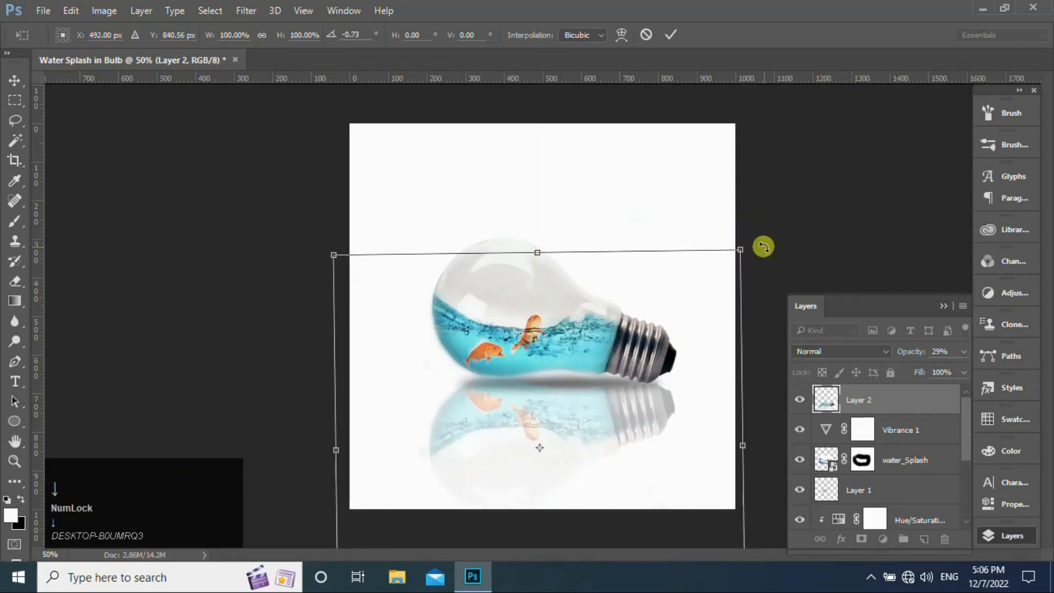
pyautogui.press('Up')
pyautogui.press('Up')
pyautogui.press('Return')
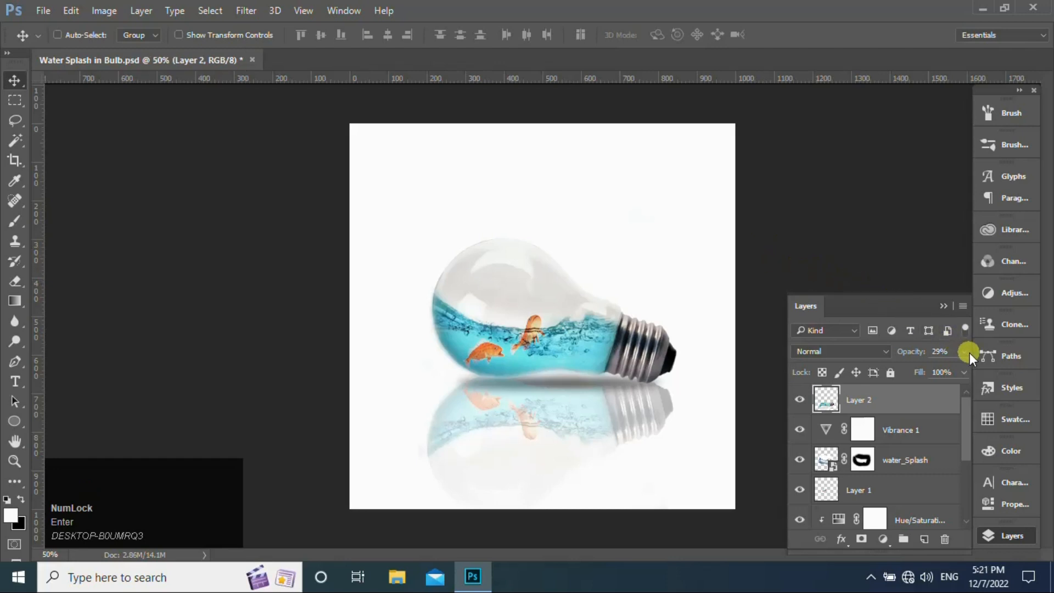
# Lower the reflection layer's opacity to 23% and collapse the layer list
pyautogui.moveTo(966, 350); pyautogui.dragTo(906, 370)
pyautogui.moveTo(941, 304); pyautogui.dragTo(947, 303)
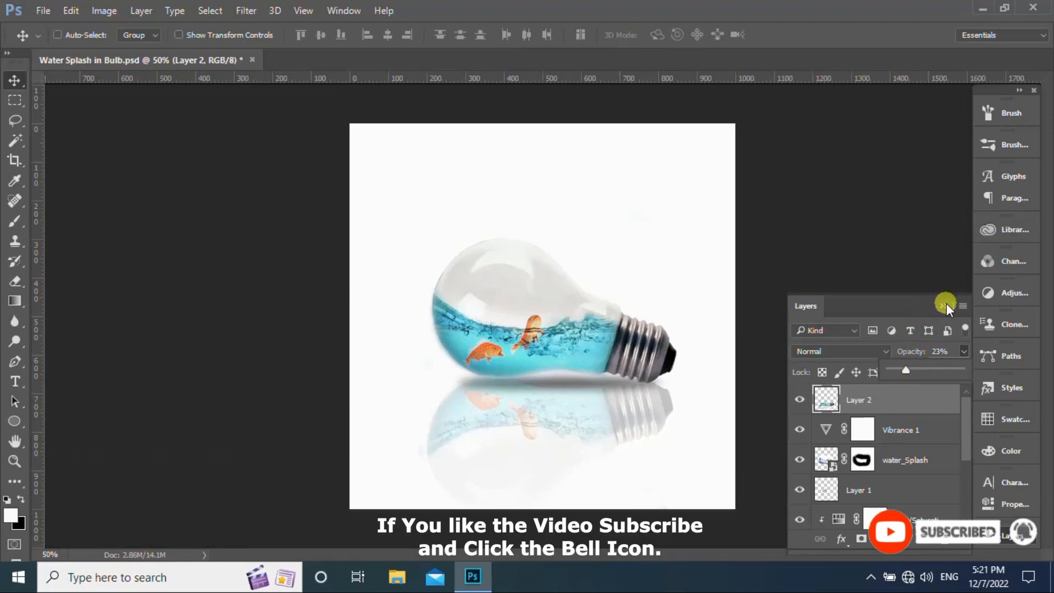
pyautogui.click(947, 303)
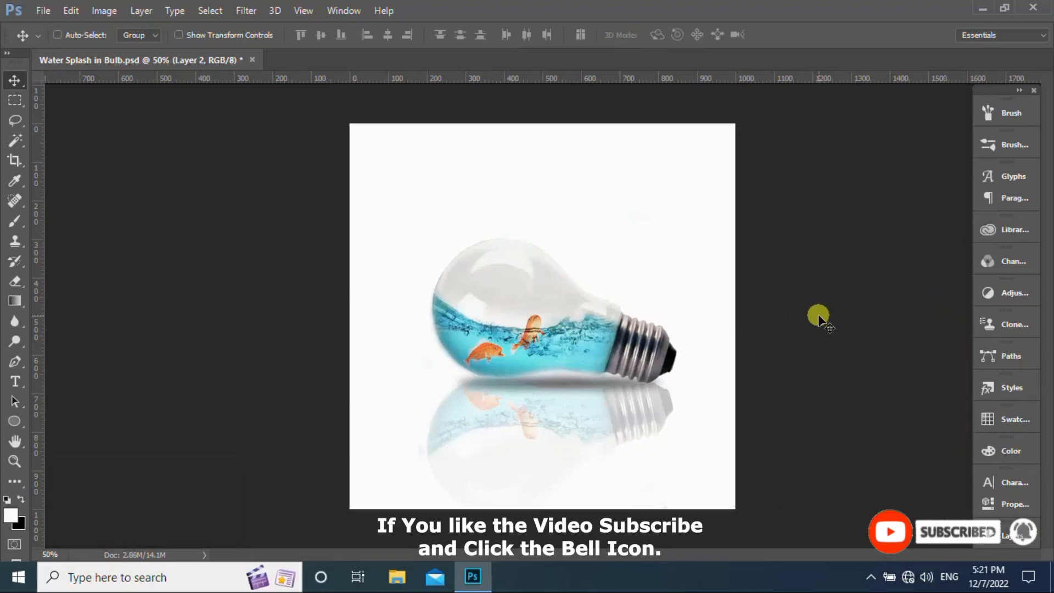